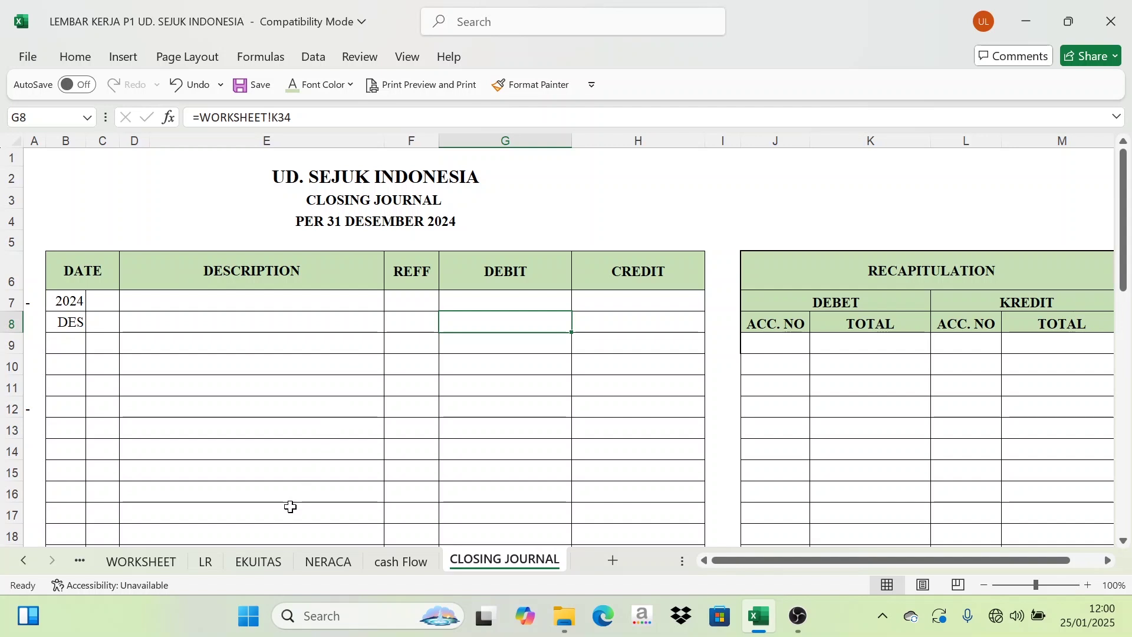
Step: Colour the text of the RUGI LABA columns J and K in the WORKSHEET sheet red
left_click(430, 318)
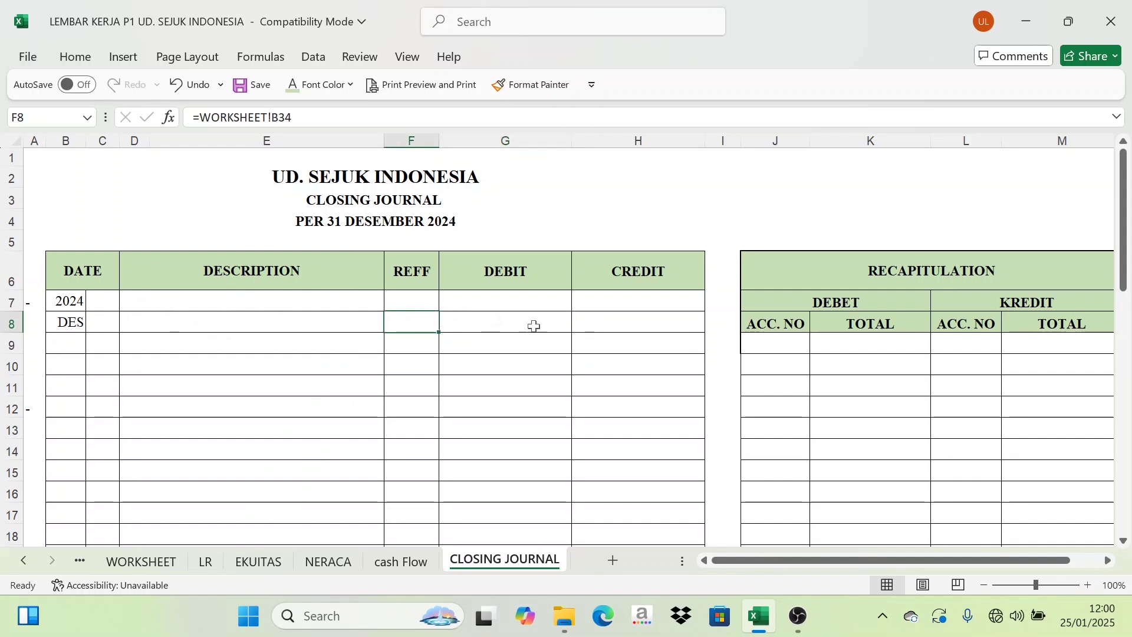
left_click(174, 561)
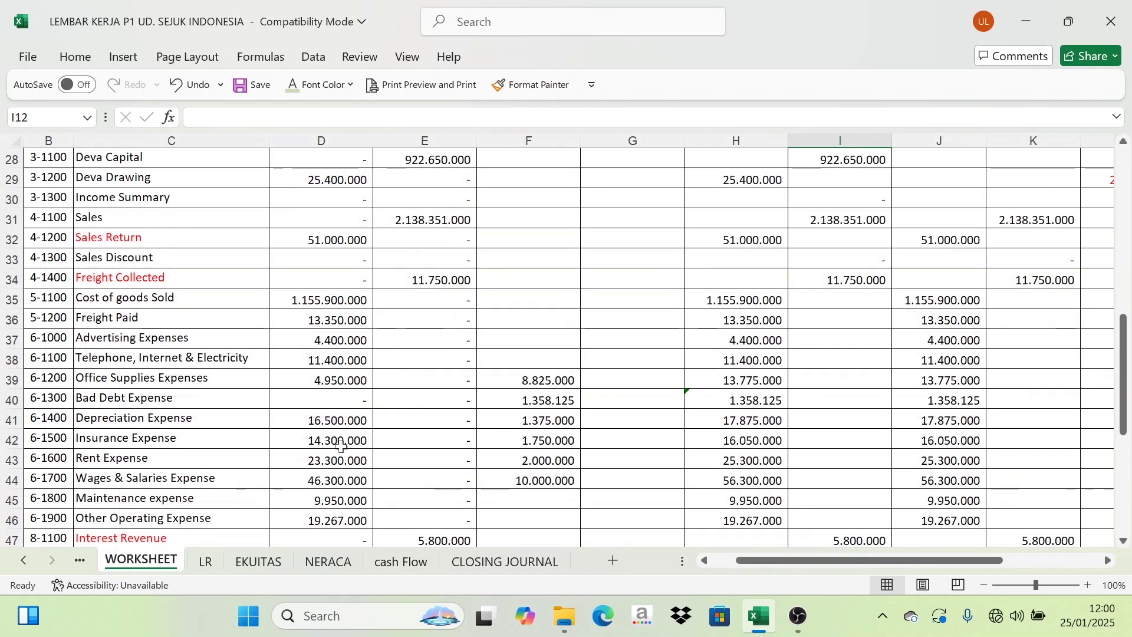
scroll(530, 399, "up", 9)
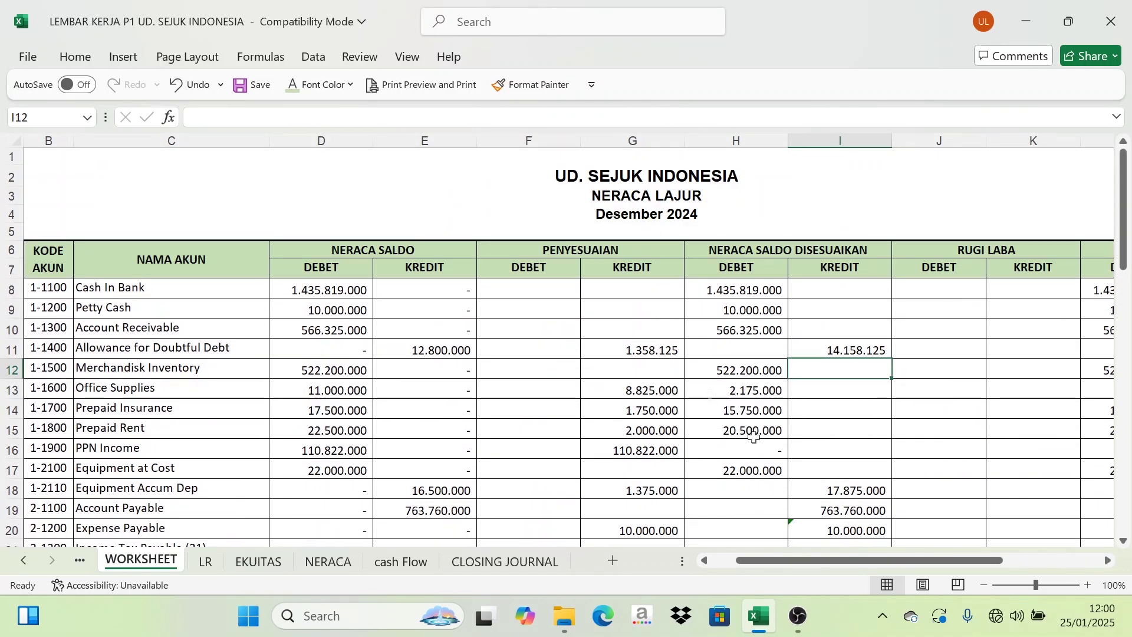
left_click_drag(912, 564, 967, 566)
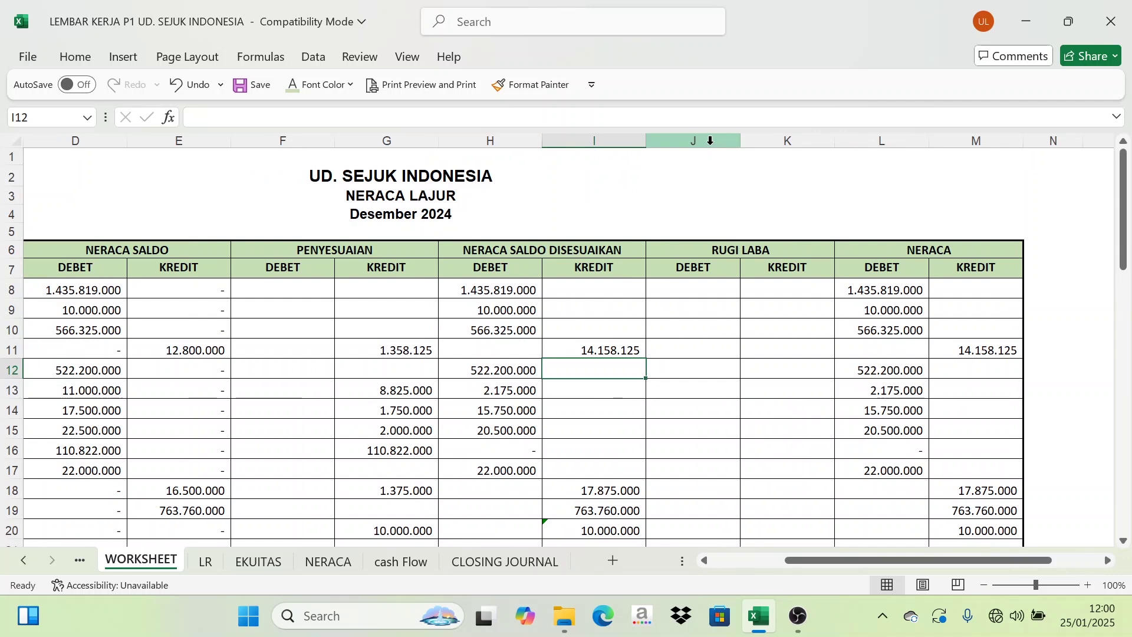
left_click_drag(713, 143, 778, 143)
left_click(350, 85)
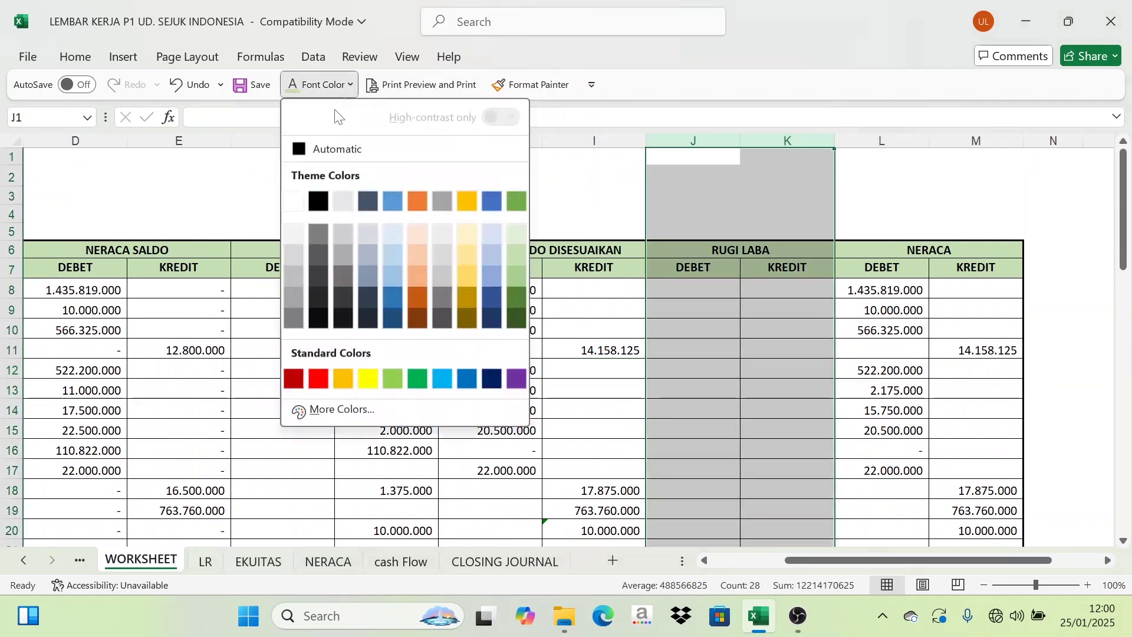
left_click(318, 378)
left_click(748, 427)
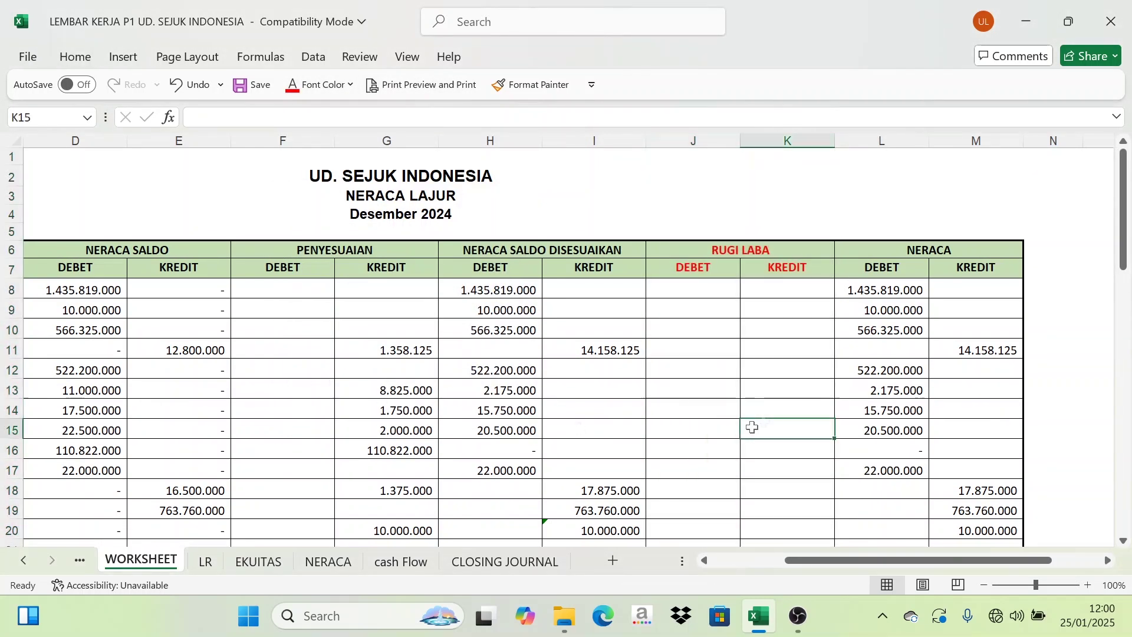
Step: Compare the empty CLOSING JOURNAL form with the RUGI LABA debit and credit amounts in the WORKSHEET sheet, down to the totals
left_click(534, 563)
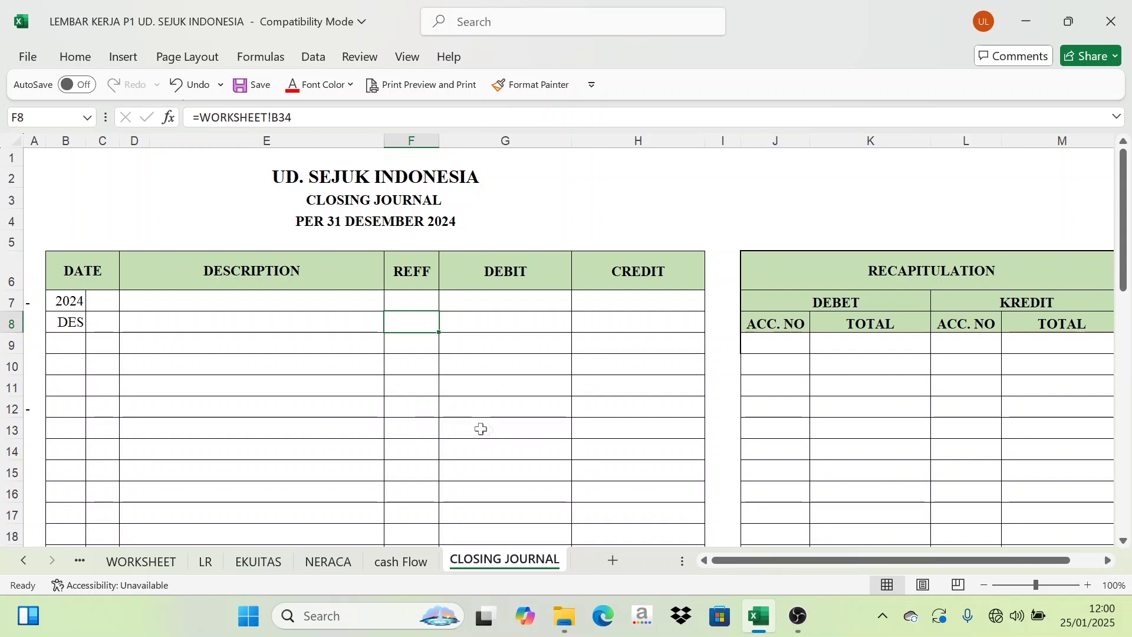
left_click(147, 566)
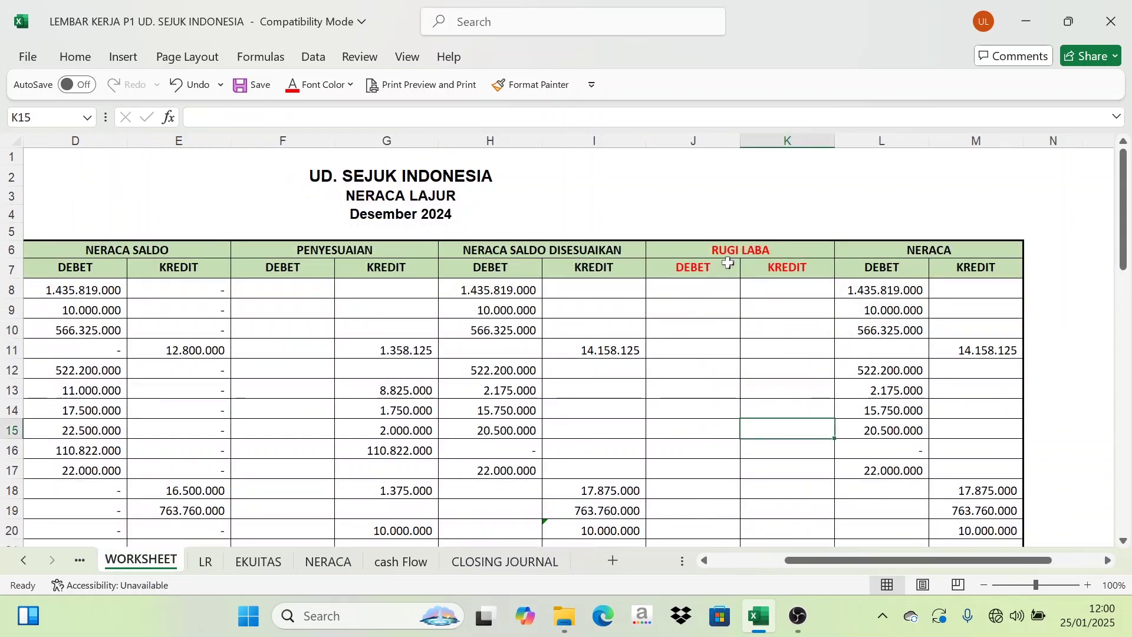
scroll(707, 255, "down", 8)
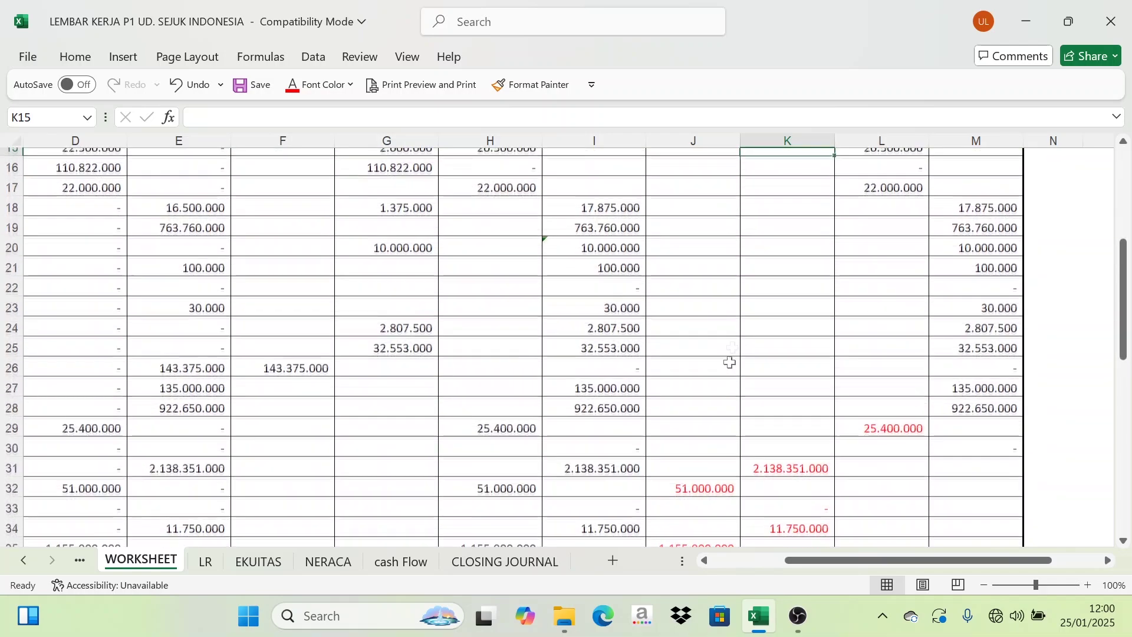
left_click_drag(690, 282, 780, 420)
left_click(695, 318)
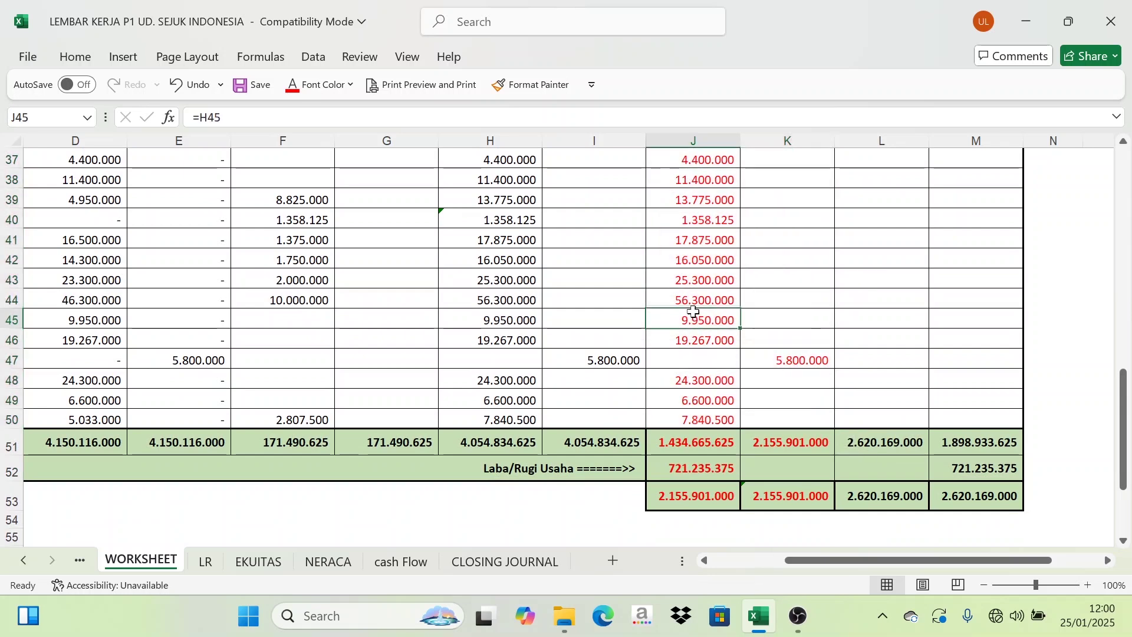
scroll(576, 271, "up", 5)
scroll(491, 452, "up", 3)
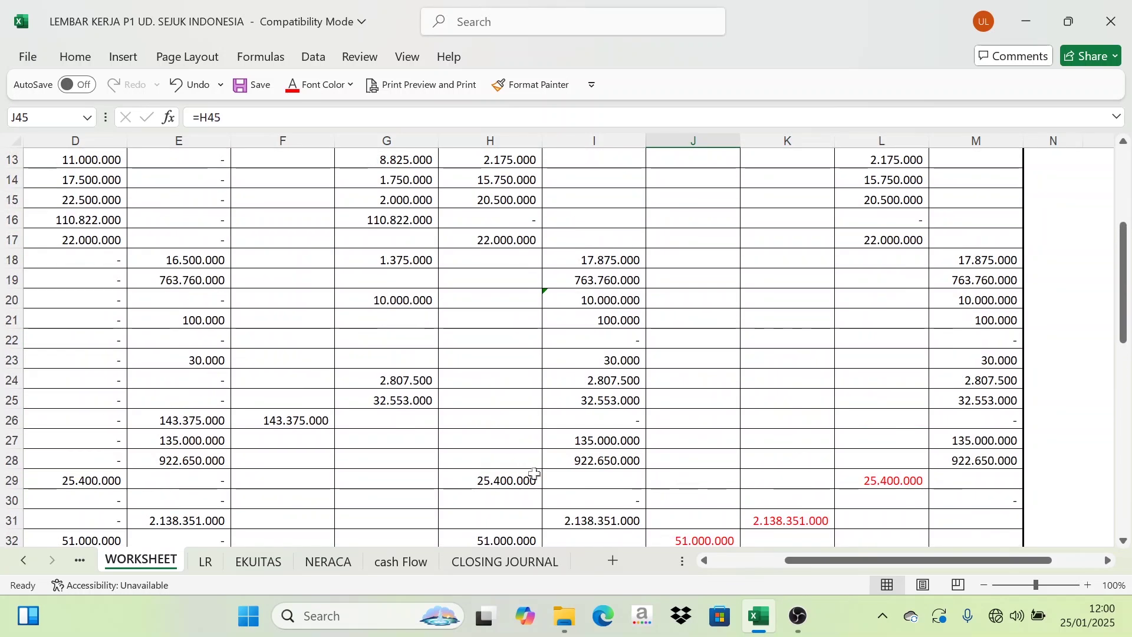
left_click(511, 565)
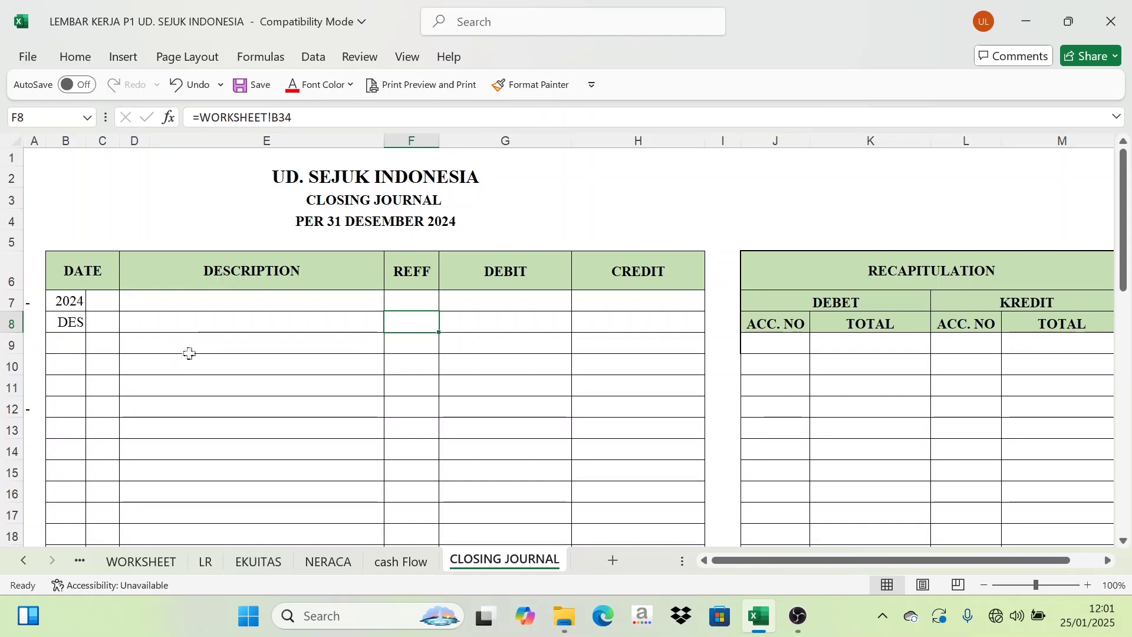
Step: Examine the amounts in the RUGI LABA credit column K of the WORKSHEET sheet, from row 31 to row 47
left_click(142, 561)
scroll(863, 347, "up", 4)
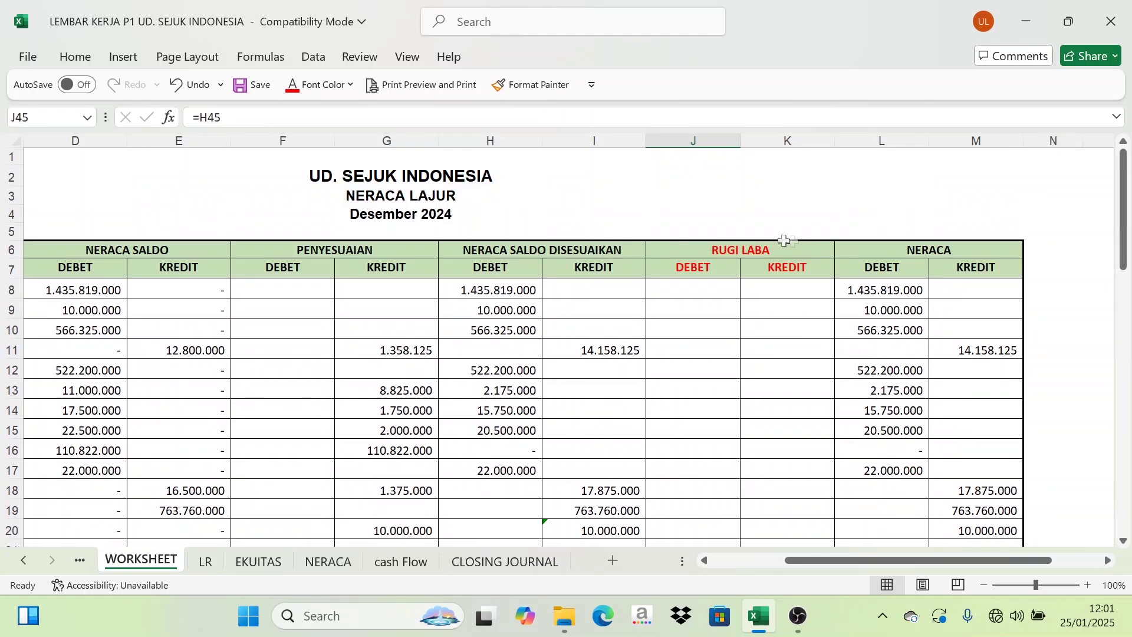
left_click(780, 291)
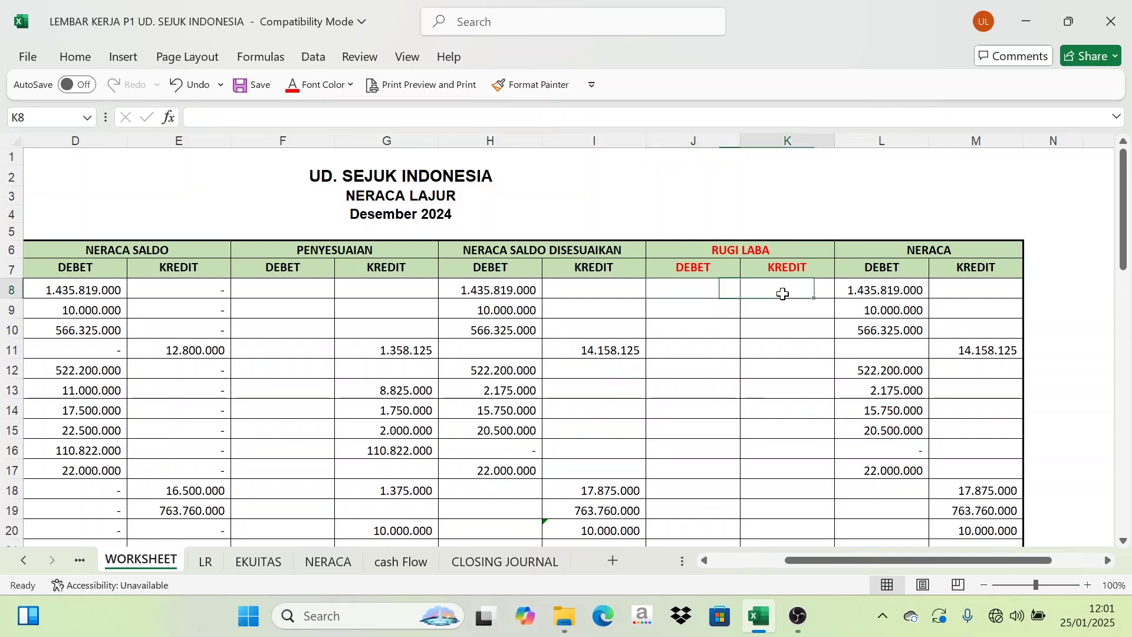
scroll(777, 380, "down", 6)
scroll(771, 408, "down", 4)
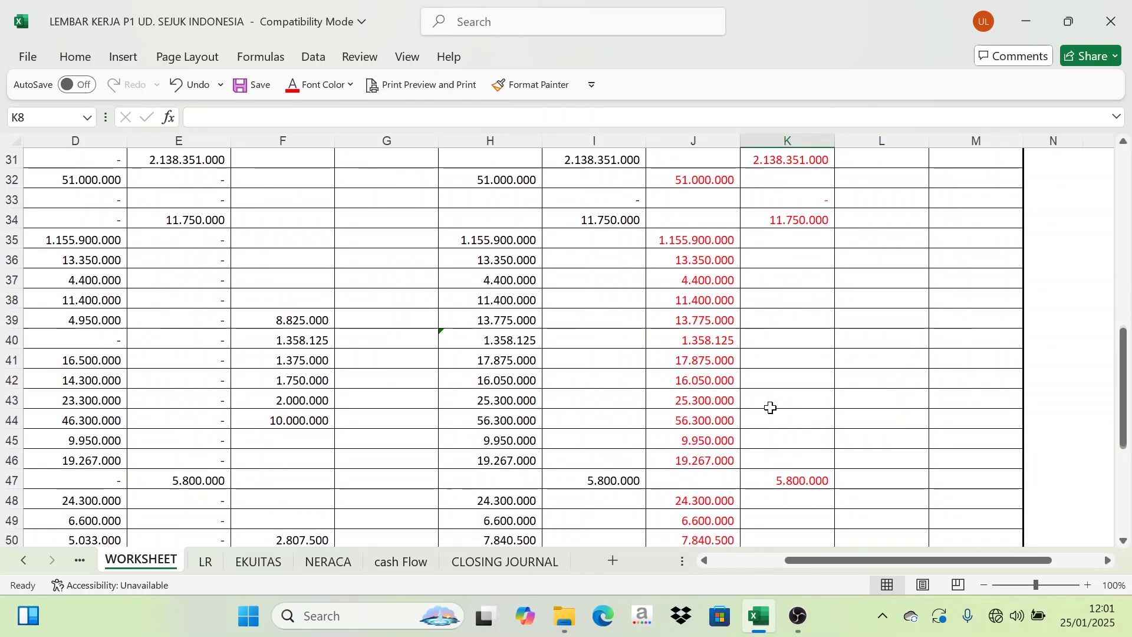
scroll(780, 255, "up", 1)
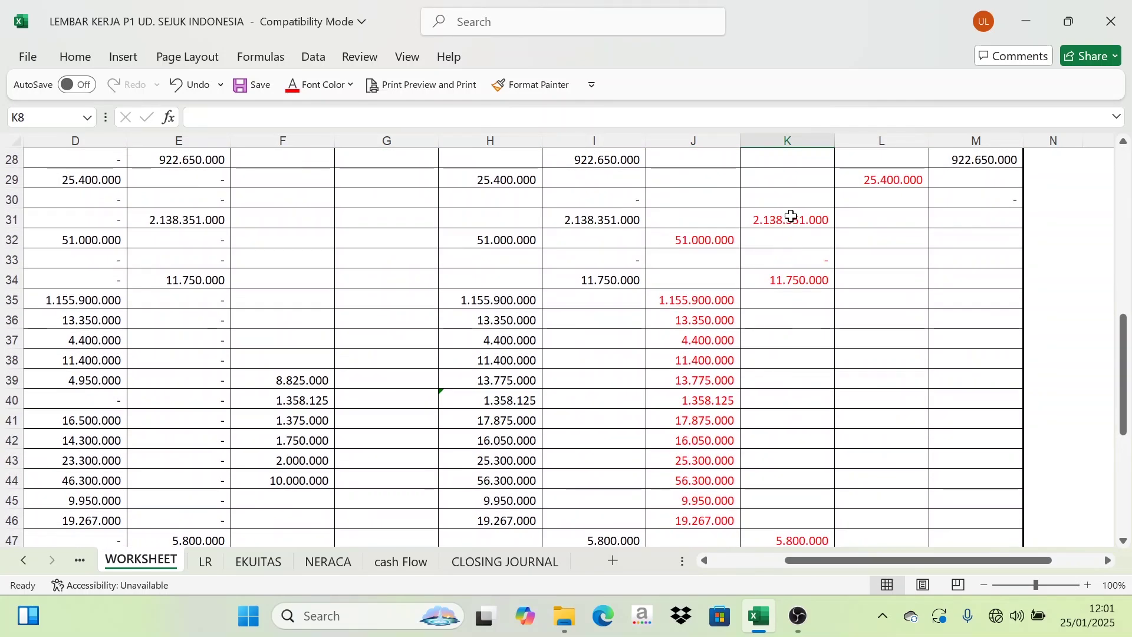
left_click_drag(792, 216, 793, 538)
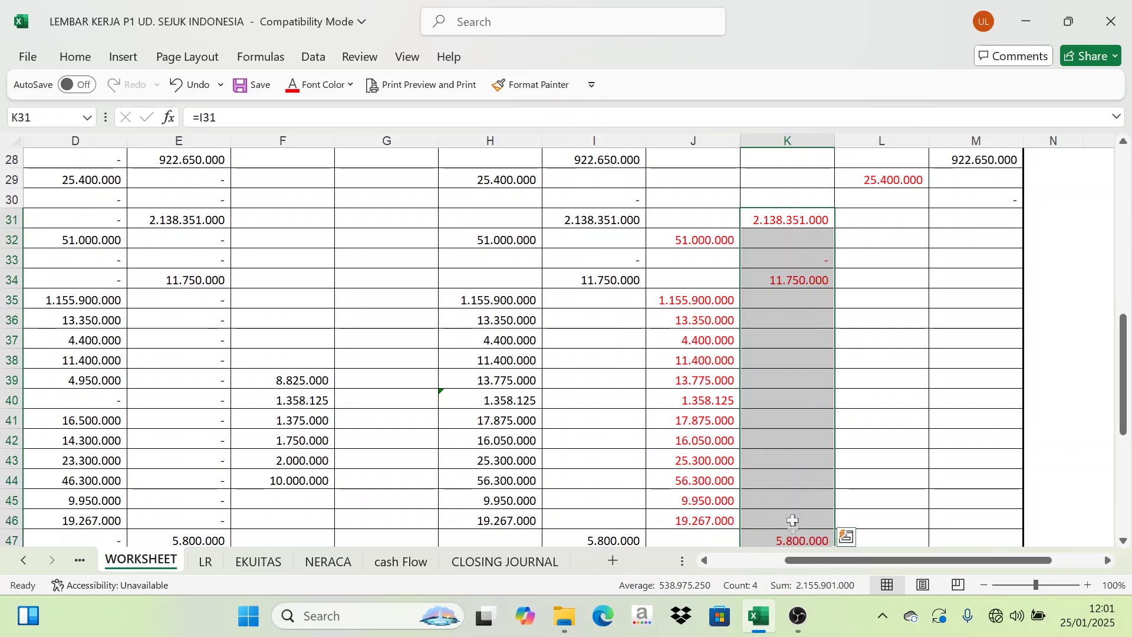
scroll(788, 405, "down", 2)
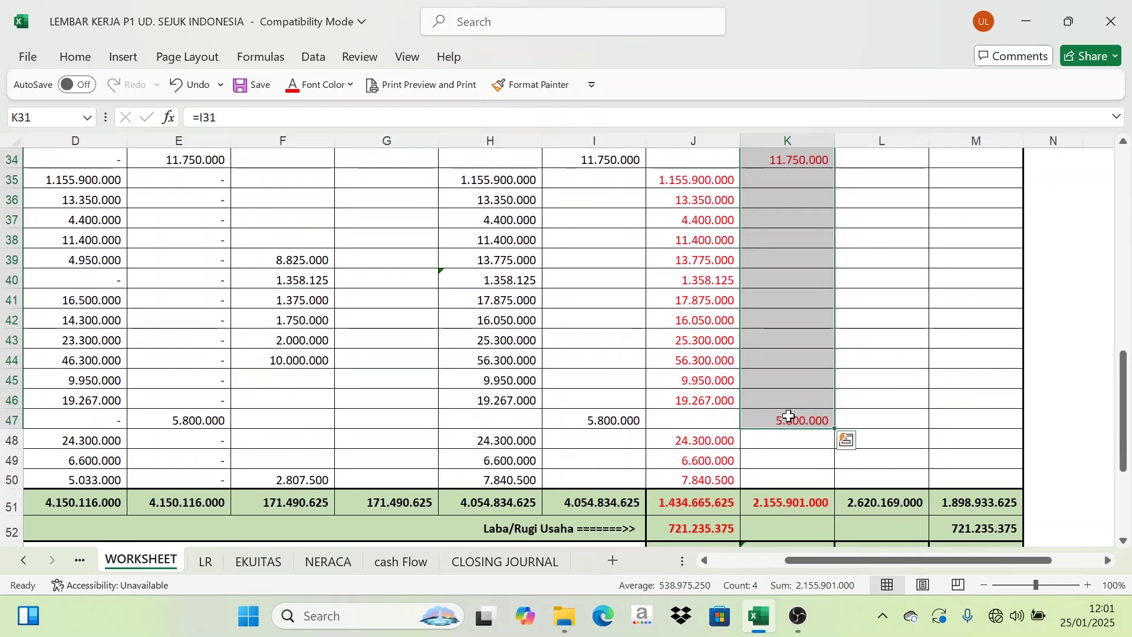
scroll(790, 417, "up", 3)
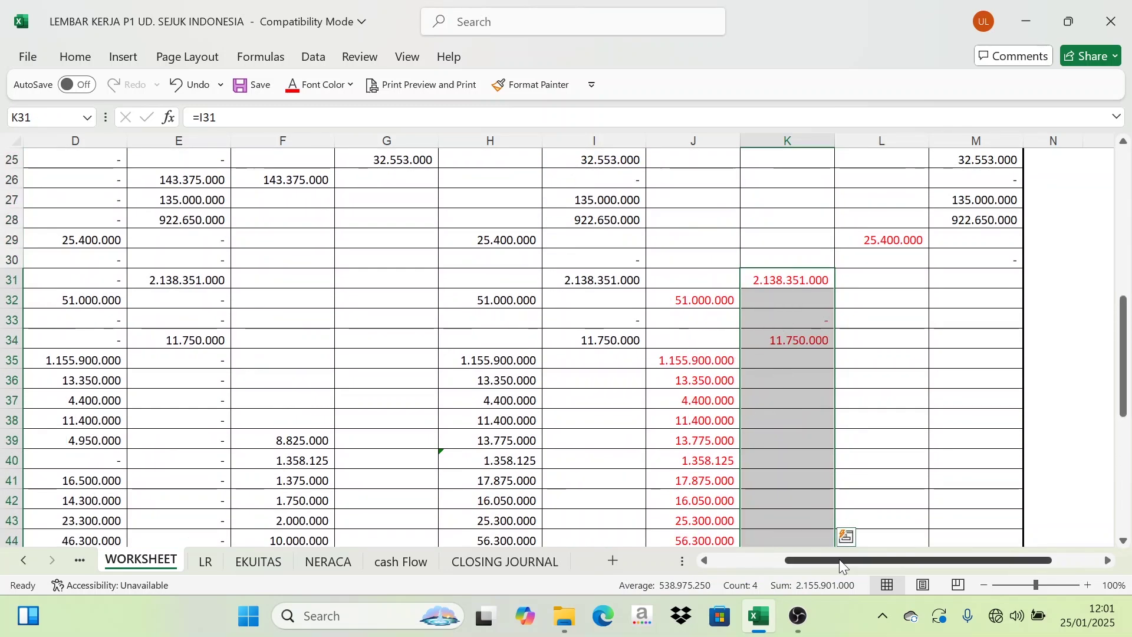
Step: Match the RUGI LABA credit amounts in the WORKSHEET sheet to their account names, from Sales to Interest Revenue
left_click_drag(840, 559, 758, 566)
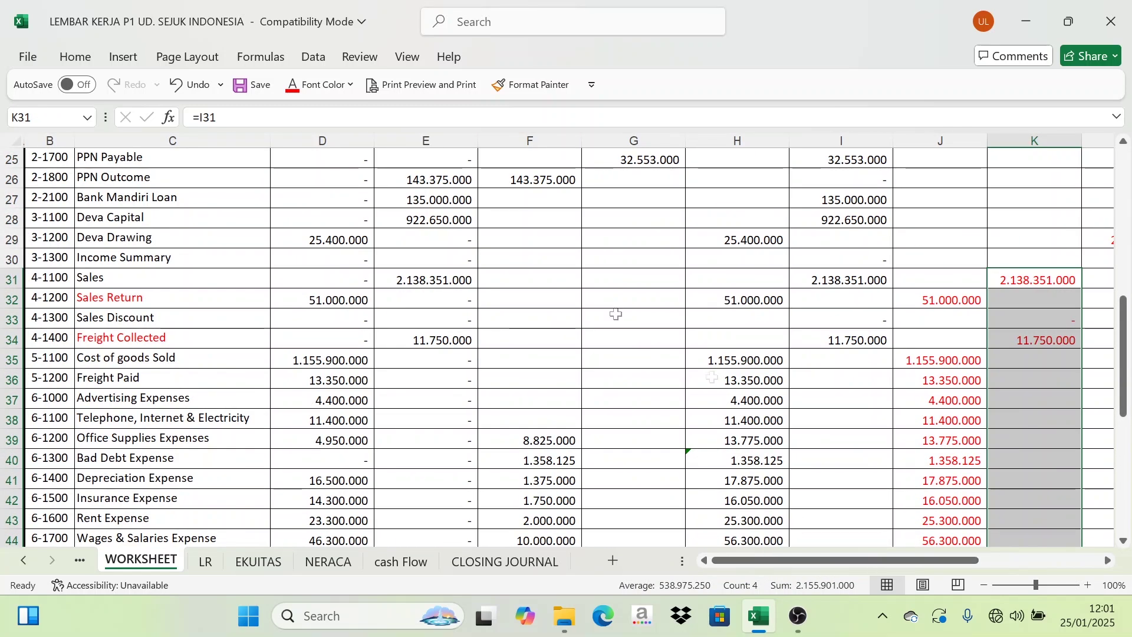
left_click(92, 281)
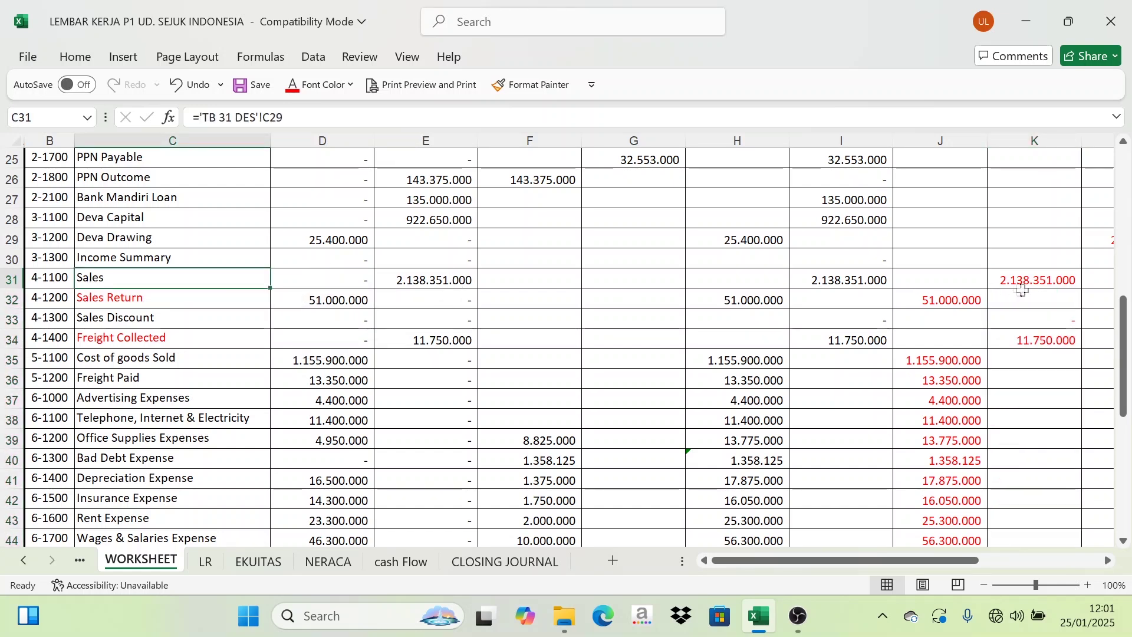
left_click(110, 339)
scroll(111, 339, "down", 4)
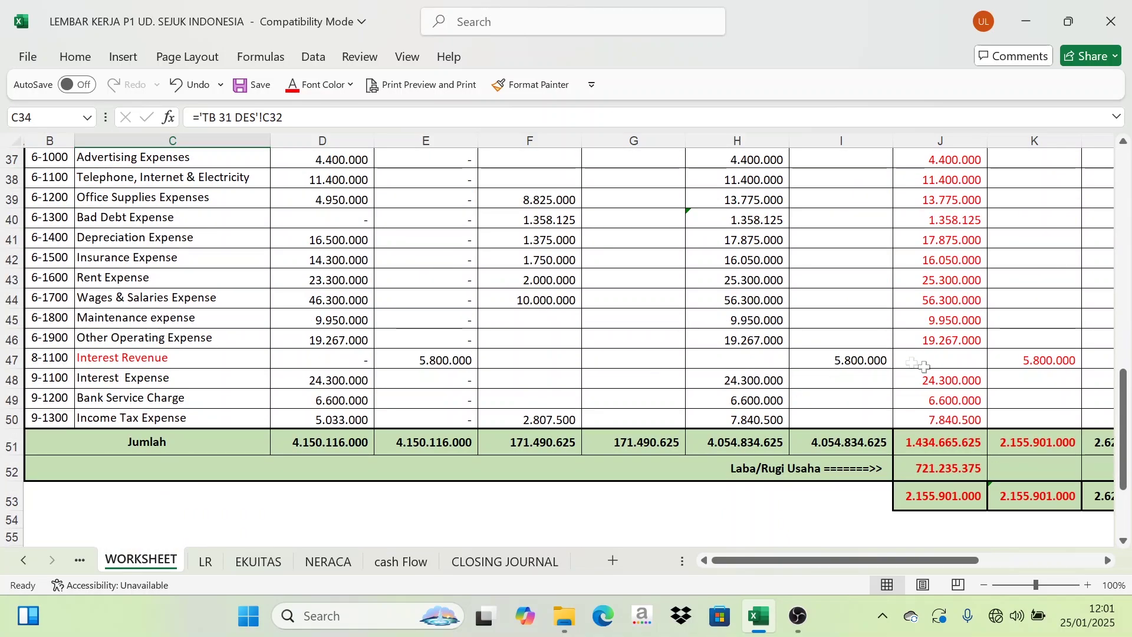
scroll(977, 373, "up", 2)
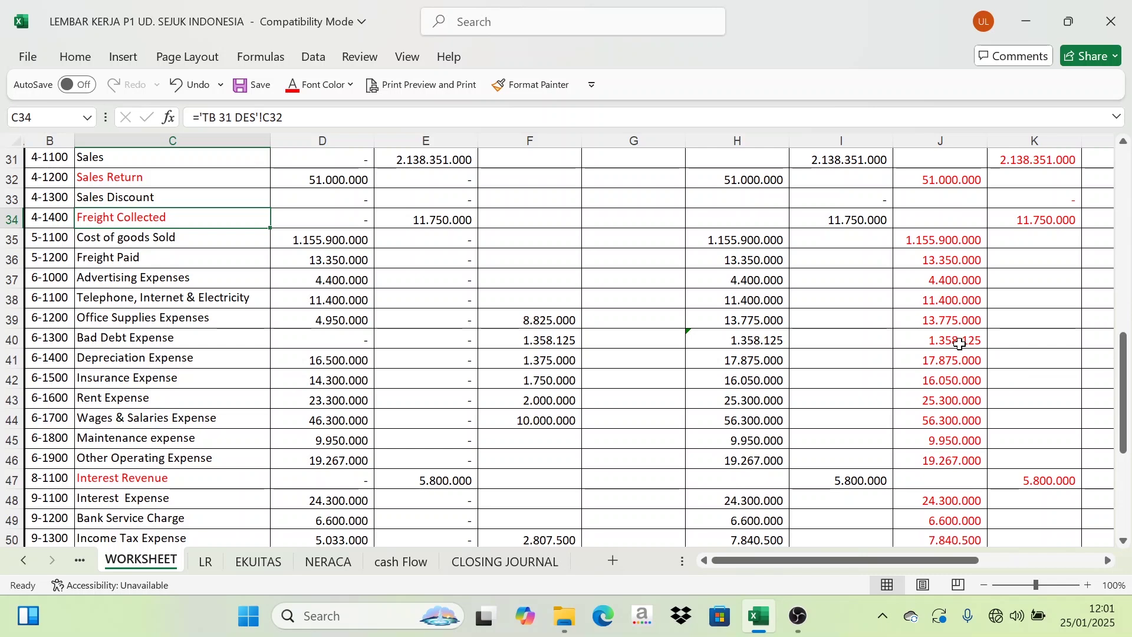
scroll(959, 373, "up", 1)
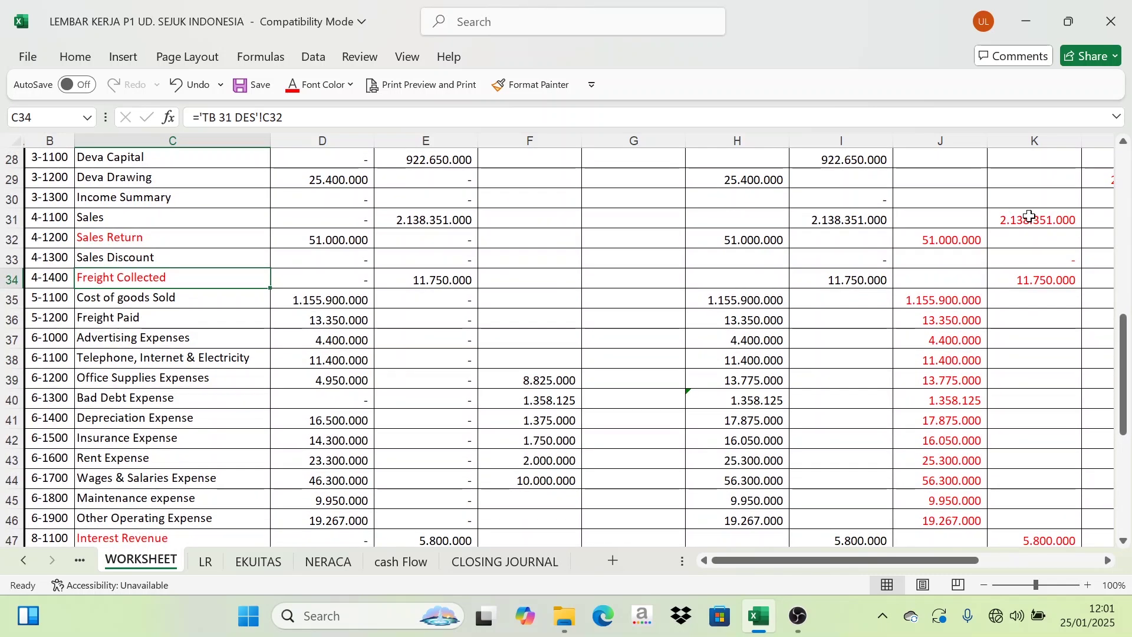
left_click_drag(1030, 216, 1047, 536)
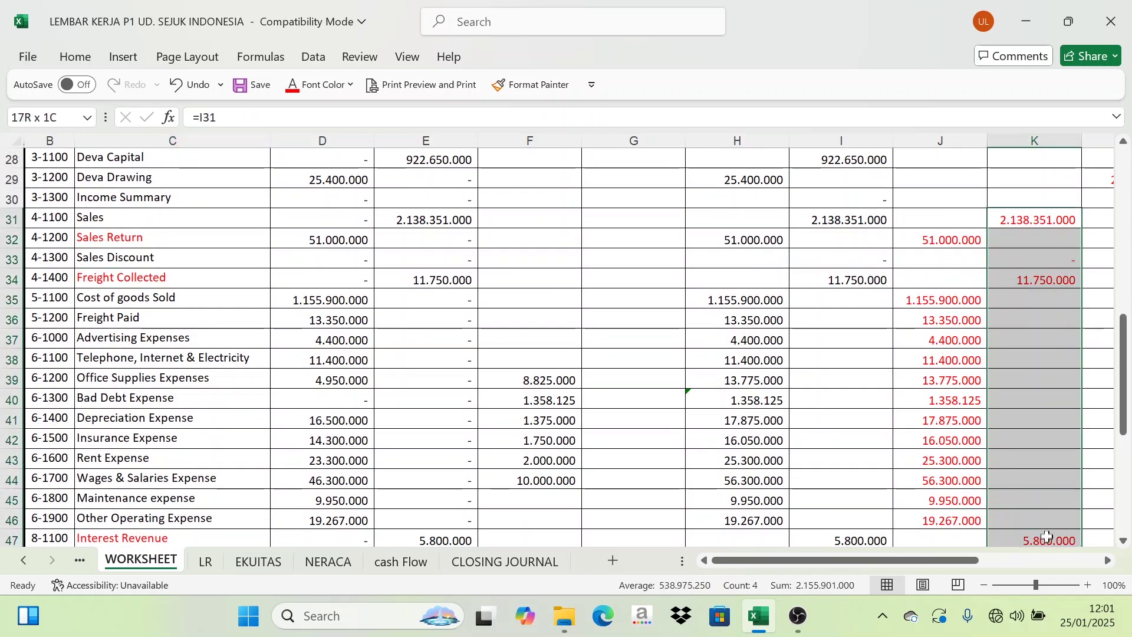
scroll(1091, 500, "down", 1)
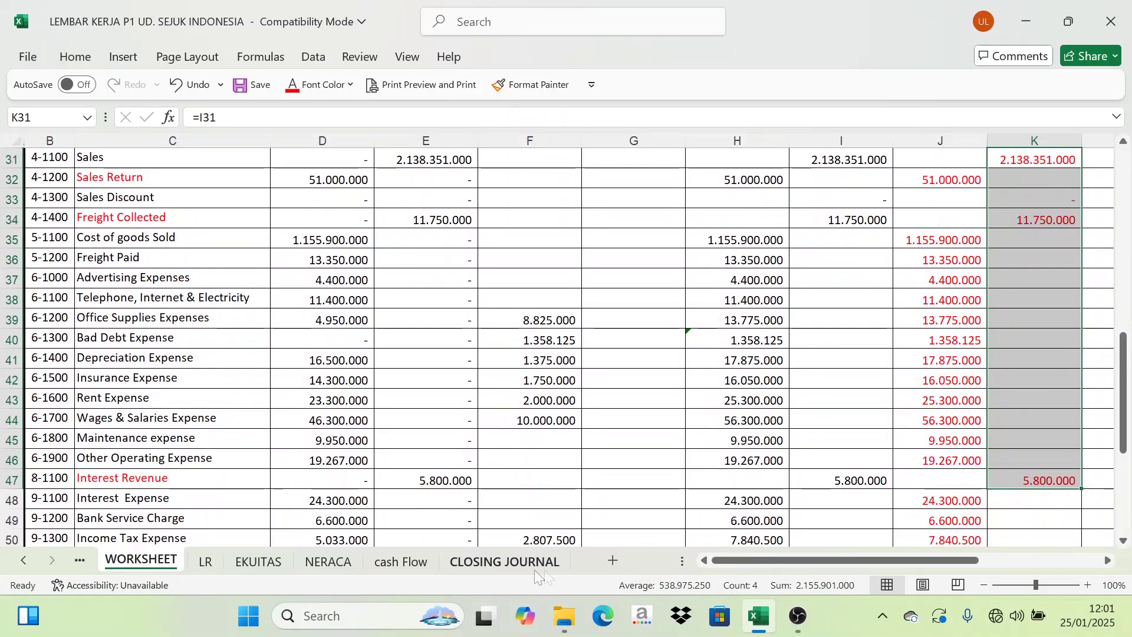
Step: In the CLOSING JOURNAL sheet, set the font colour of the descriptions in D7:E9 and the REFF codes in F7:F9 to Automatic
left_click(506, 563)
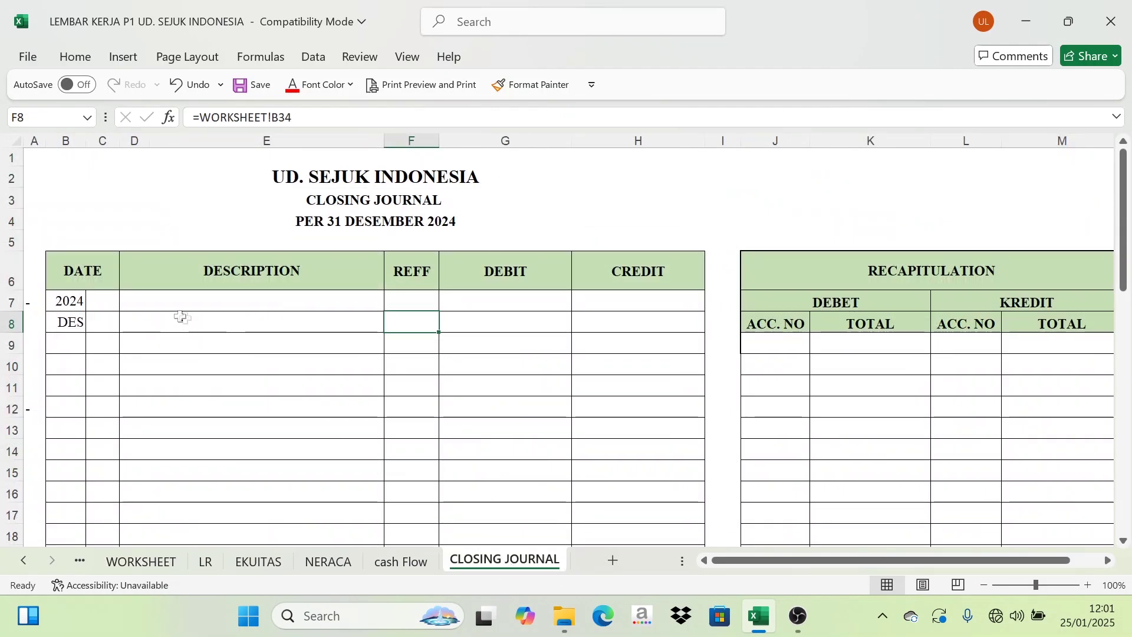
left_click_drag(131, 301, 163, 336)
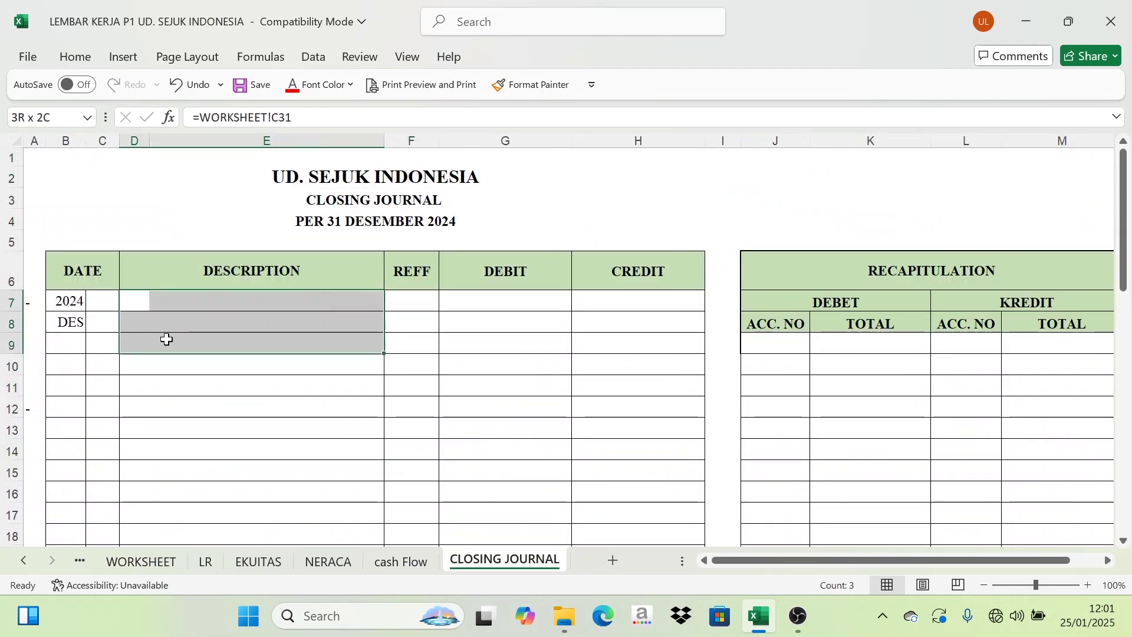
left_click(349, 84)
left_click(306, 146)
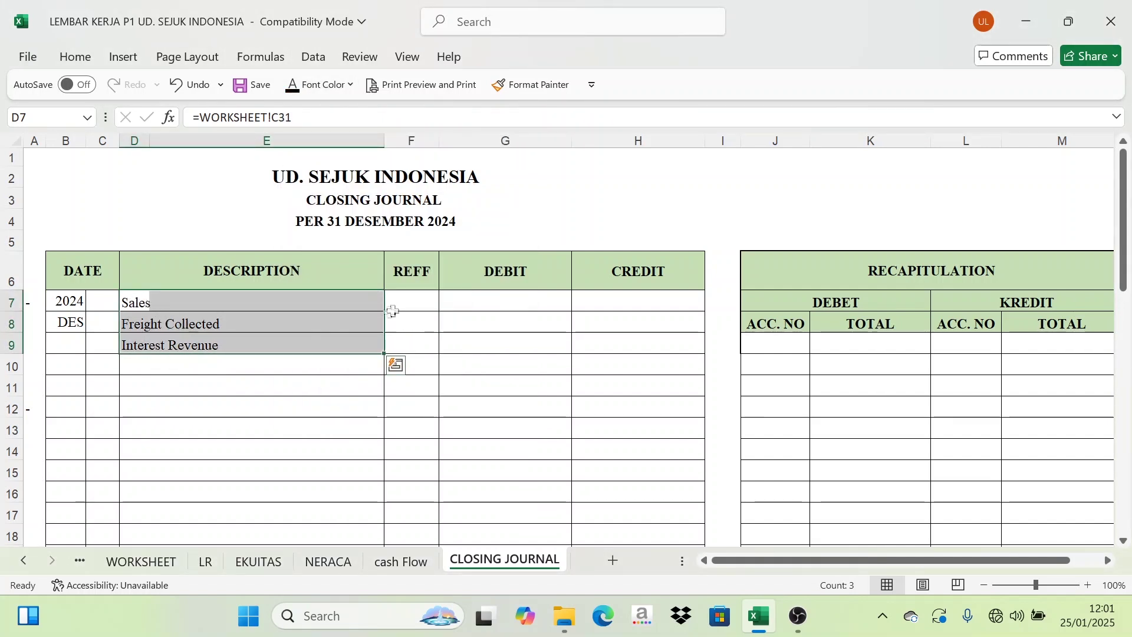
left_click_drag(422, 303, 422, 343)
left_click(302, 84)
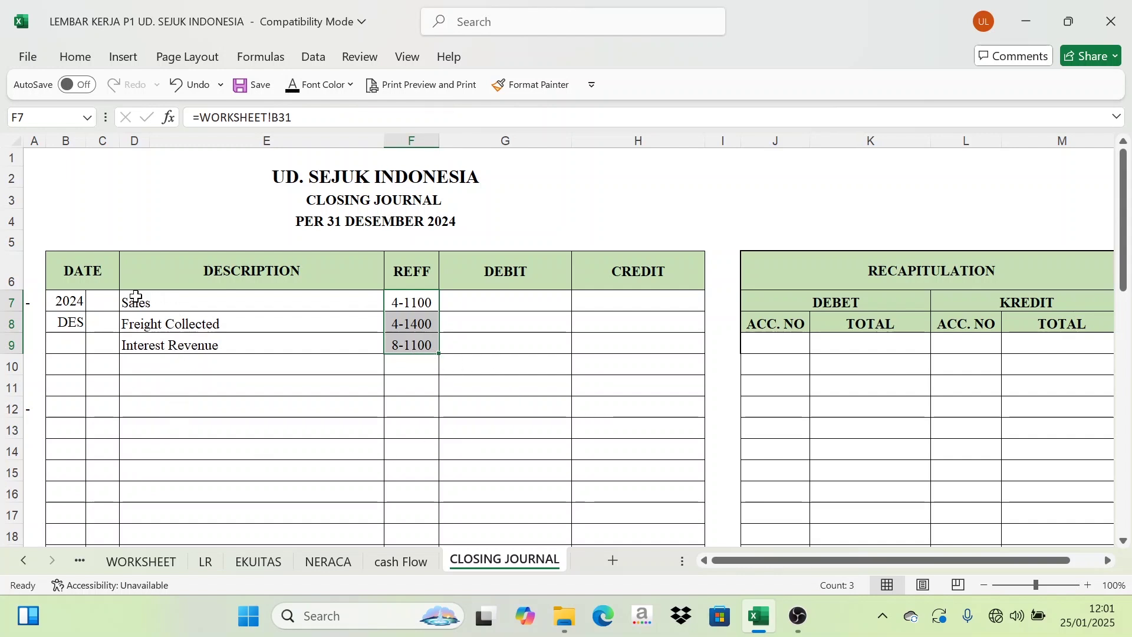
Step: Apply the Automatic font colour to the Income Summary entry in E10 and its REFF code in F10
left_click_drag(136, 296, 177, 346)
left_click(182, 365)
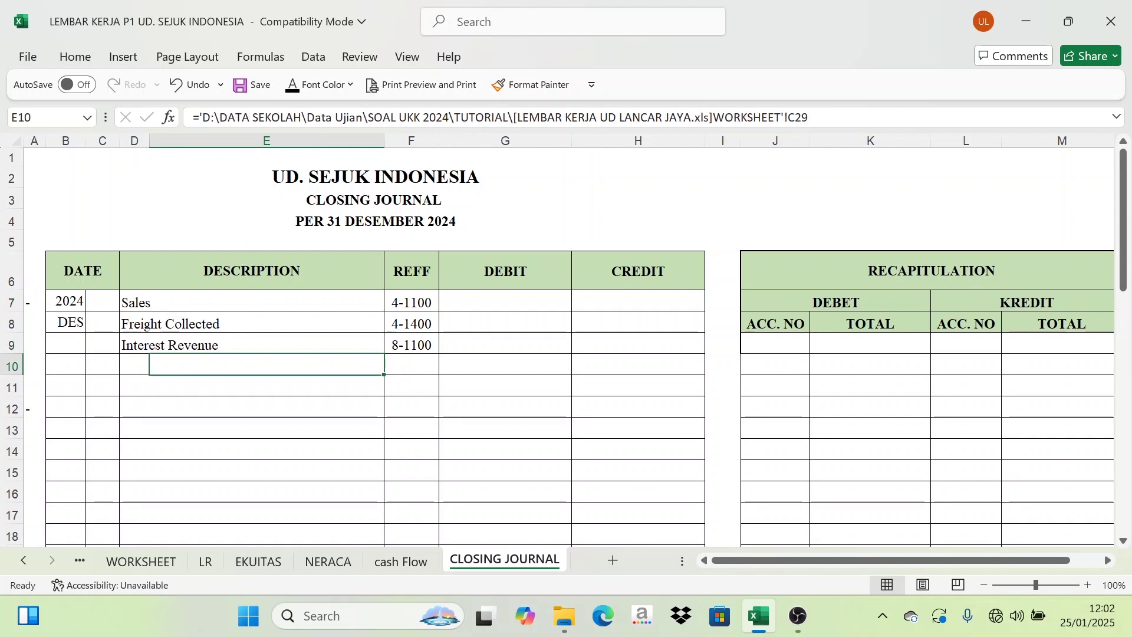
left_click(295, 89)
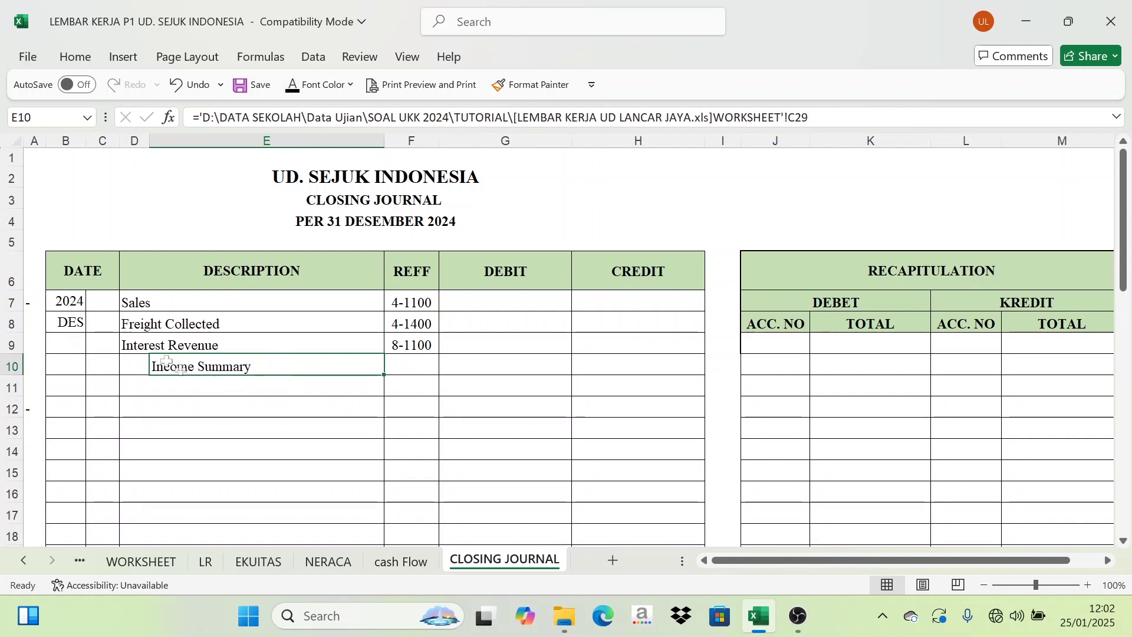
left_click(420, 363)
left_click(296, 88)
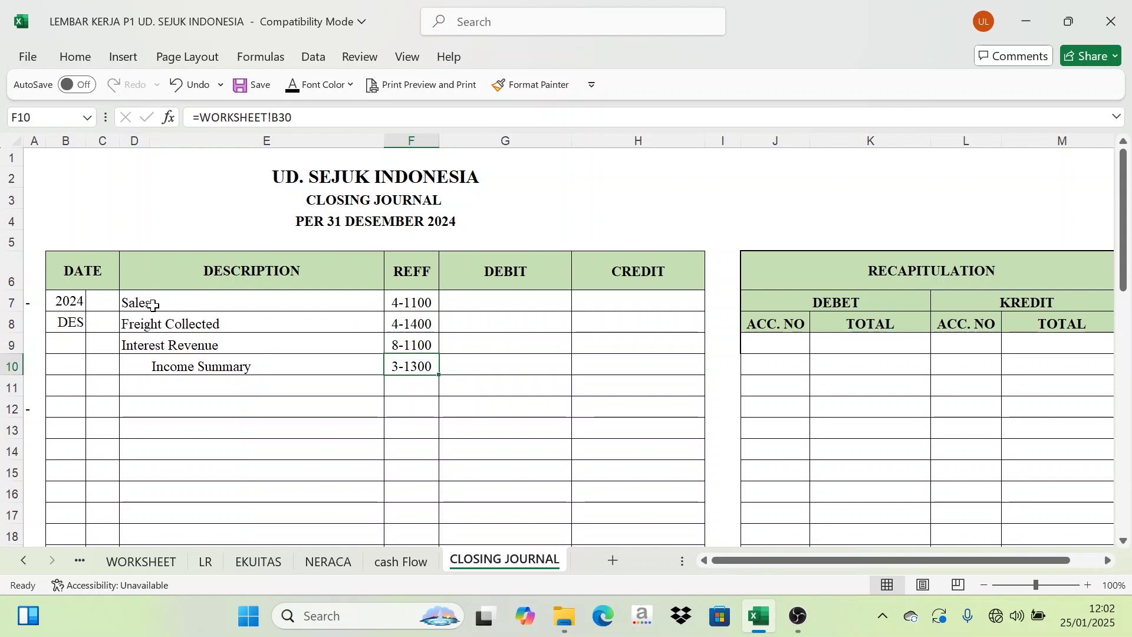
Step: Check the revenue credits in the WORKSHEET sheet, and apply the Automatic font colour to the CLOSING JOURNAL debit amounts in G7:G9
left_click(155, 561)
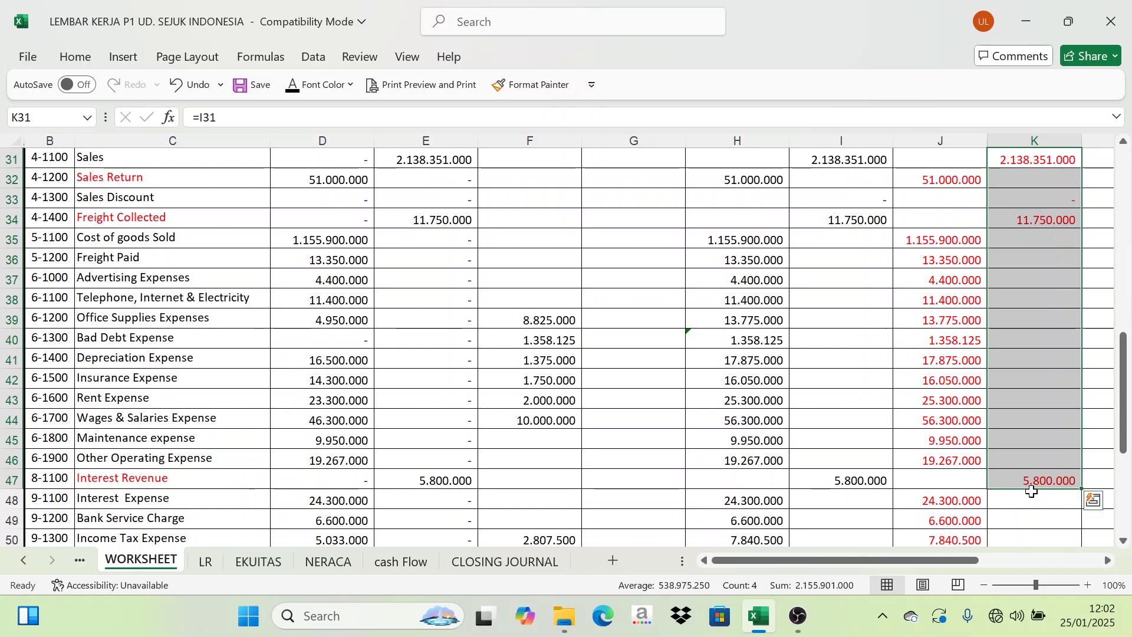
left_click(488, 563)
left_click_drag(475, 310, 470, 340)
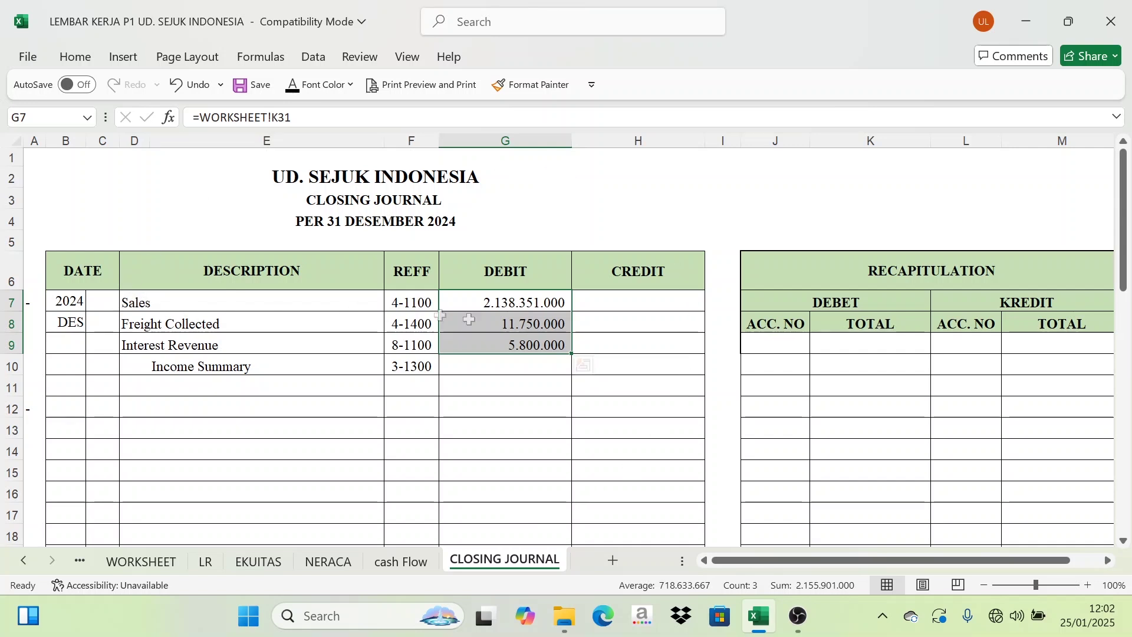
Step: Review the debit amounts in G7:G9, and apply the Automatic font colour to the Income Summary credit in H10
left_click(511, 367)
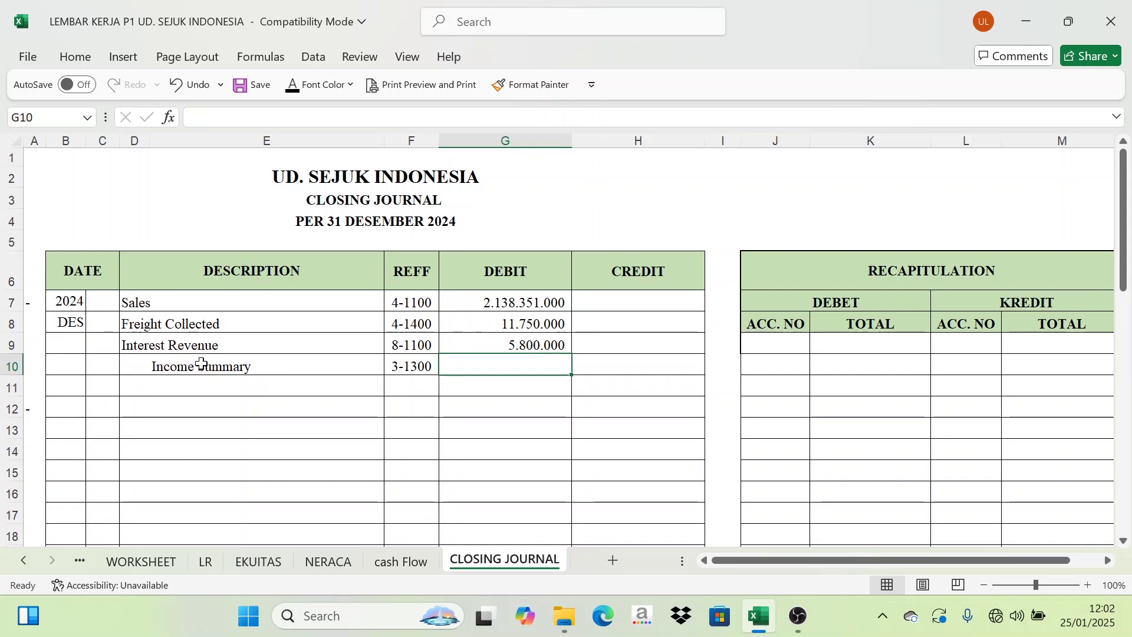
left_click_drag(135, 302, 142, 348)
left_click(233, 372)
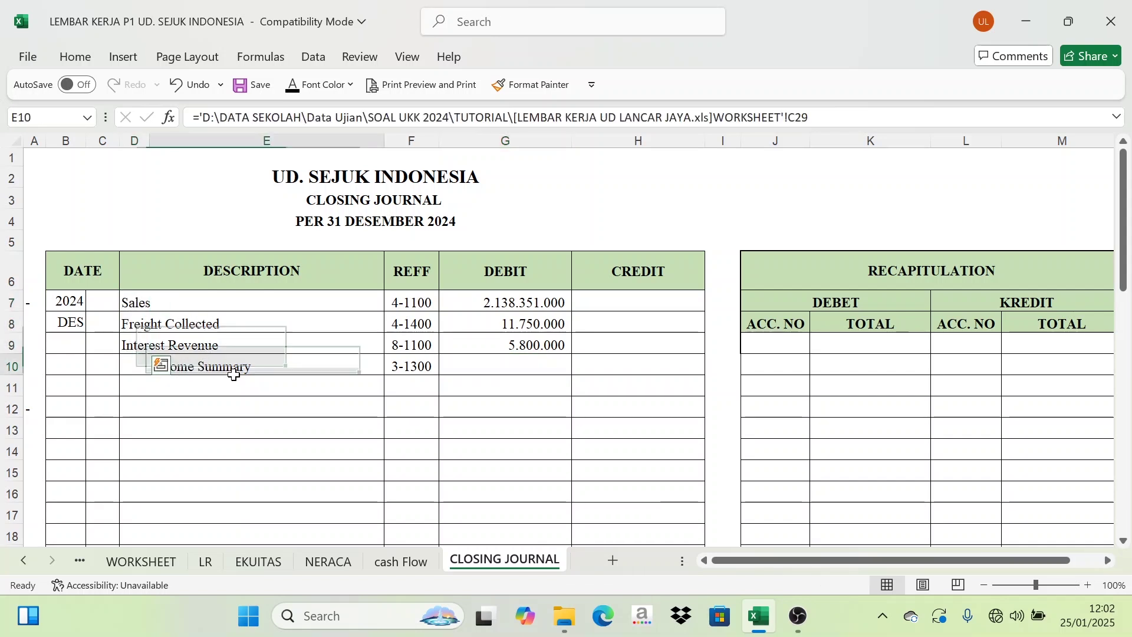
left_click(653, 375)
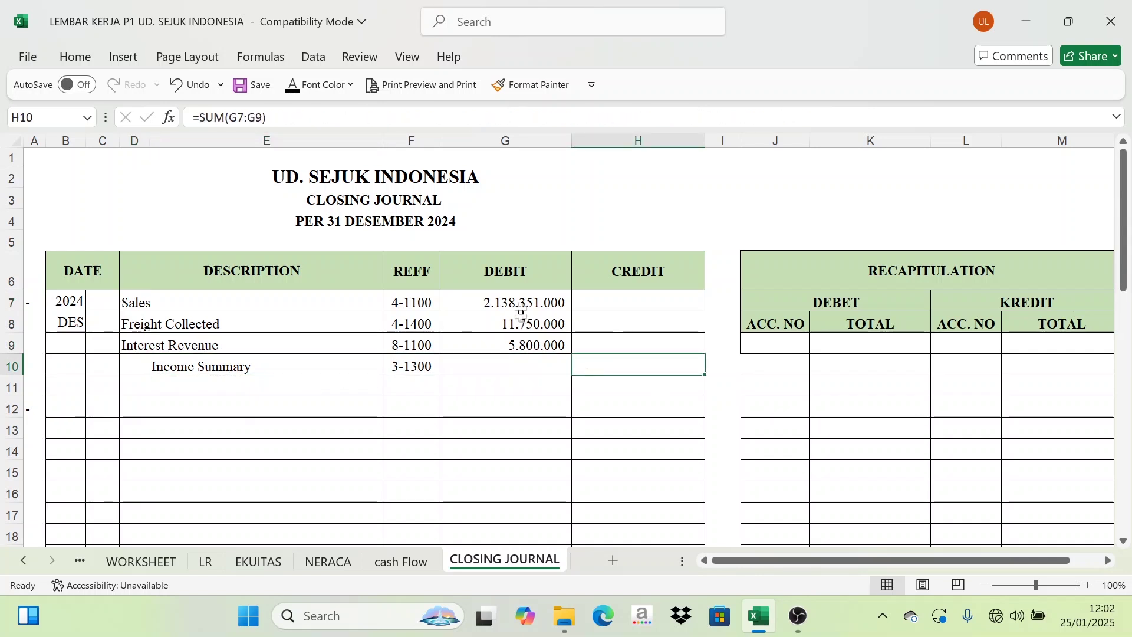
left_click(502, 300)
left_click_drag(503, 301, 503, 346)
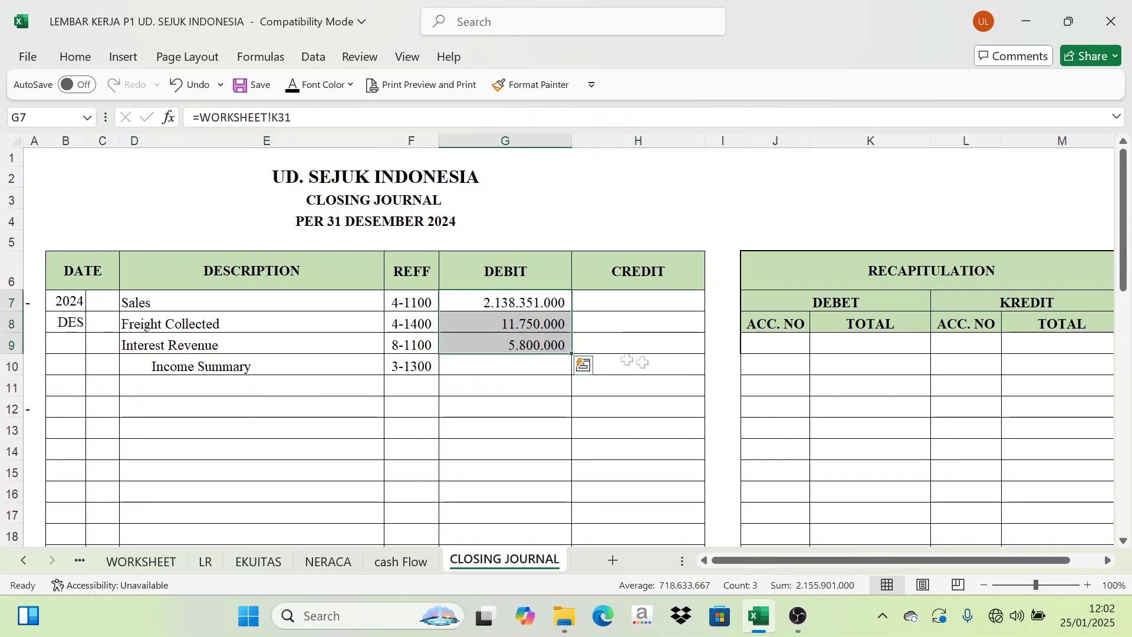
left_click(641, 362)
left_click_drag(509, 302, 551, 355)
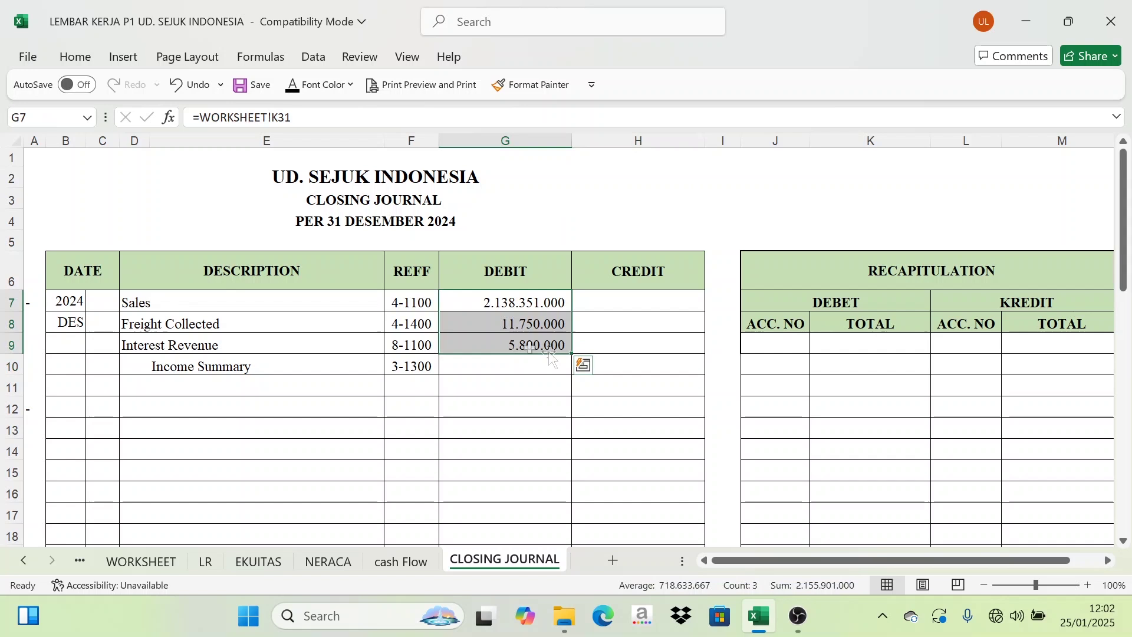
left_click(659, 366)
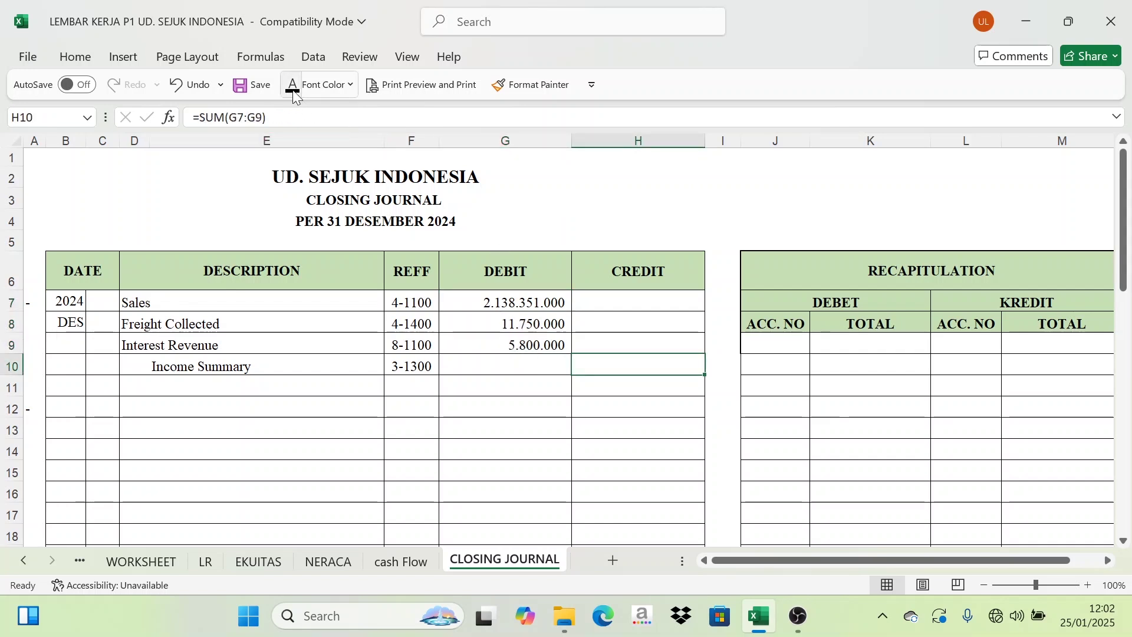
left_click(319, 84)
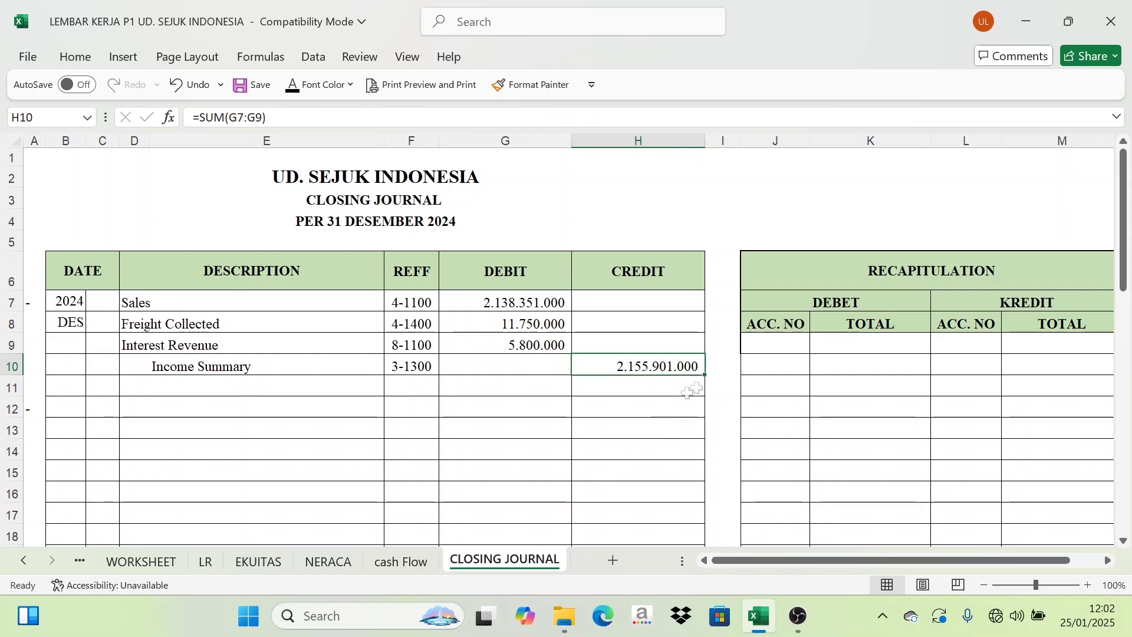
Step: Apply the Automatic font colour to the date 31 in C7, and review the account names of the first closing entry
left_click(313, 386)
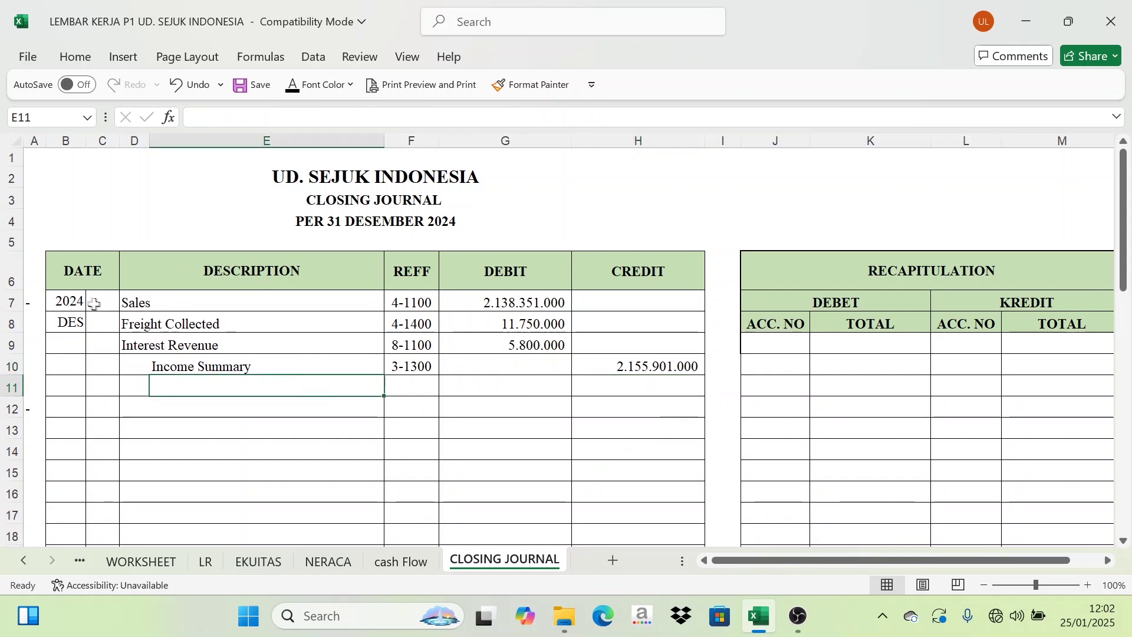
left_click(94, 304)
left_click(301, 84)
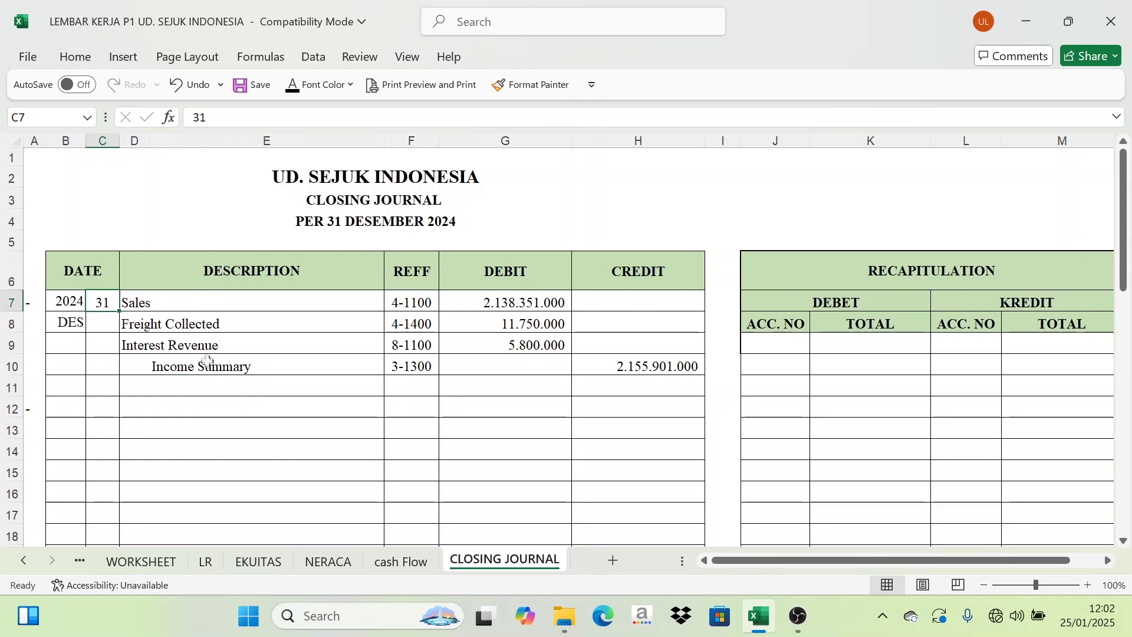
left_click(245, 364)
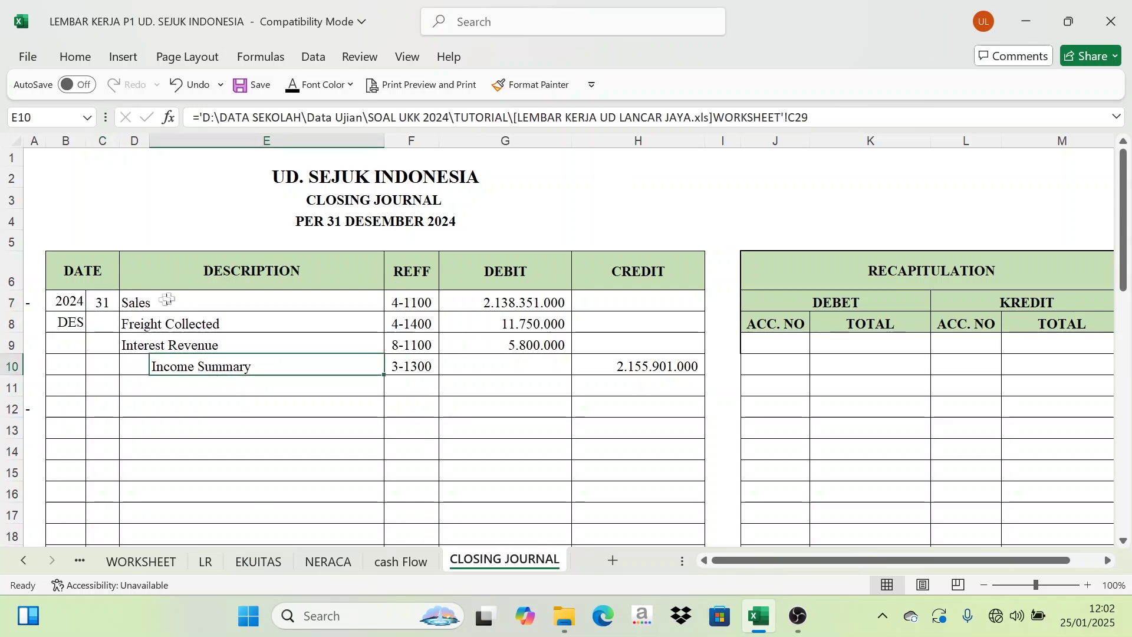
left_click_drag(145, 304, 201, 349)
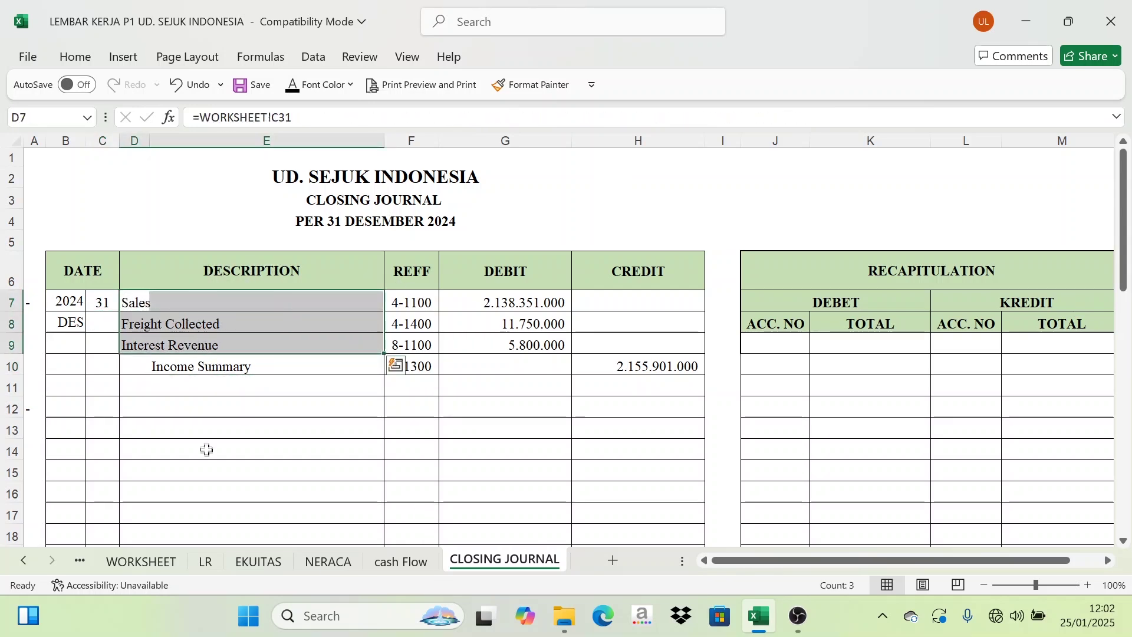
Step: Examine the RUGI LABA debit amounts in the WORKSHEET sheet, from Sales Return to Income Tax Expense, alongside their account names
left_click(141, 561)
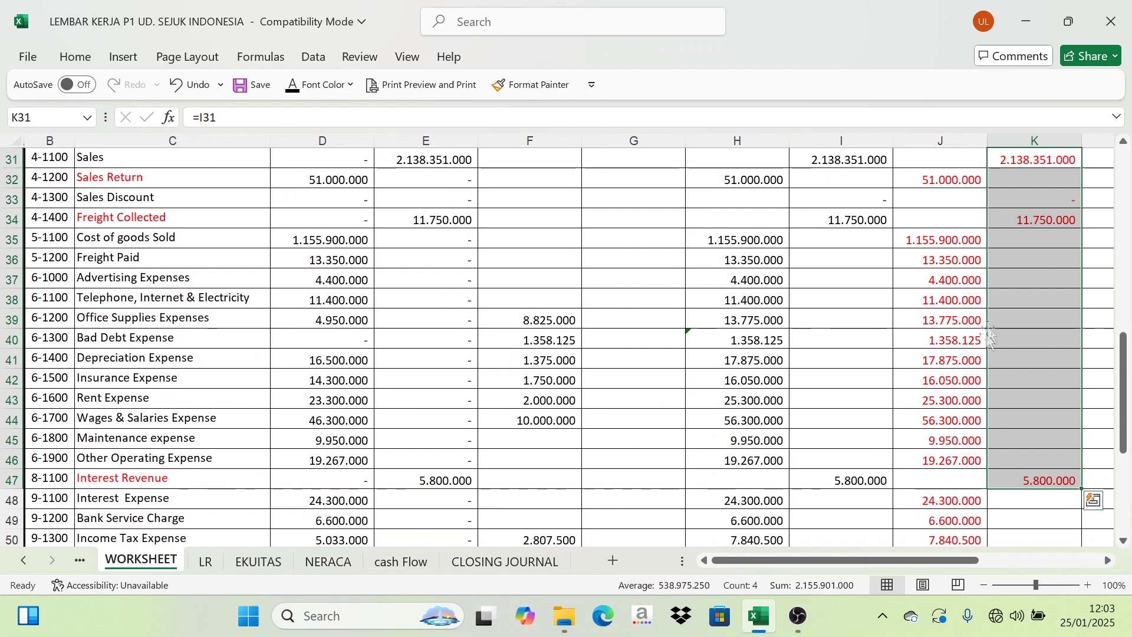
scroll(675, 228, "up", 10)
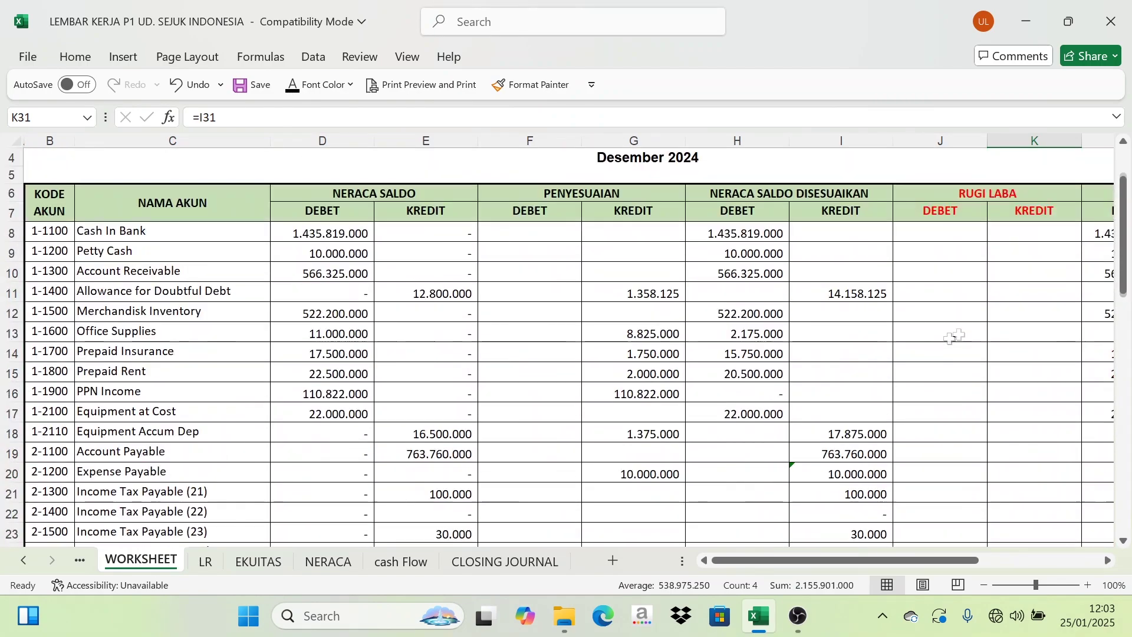
scroll(982, 293, "down", 8)
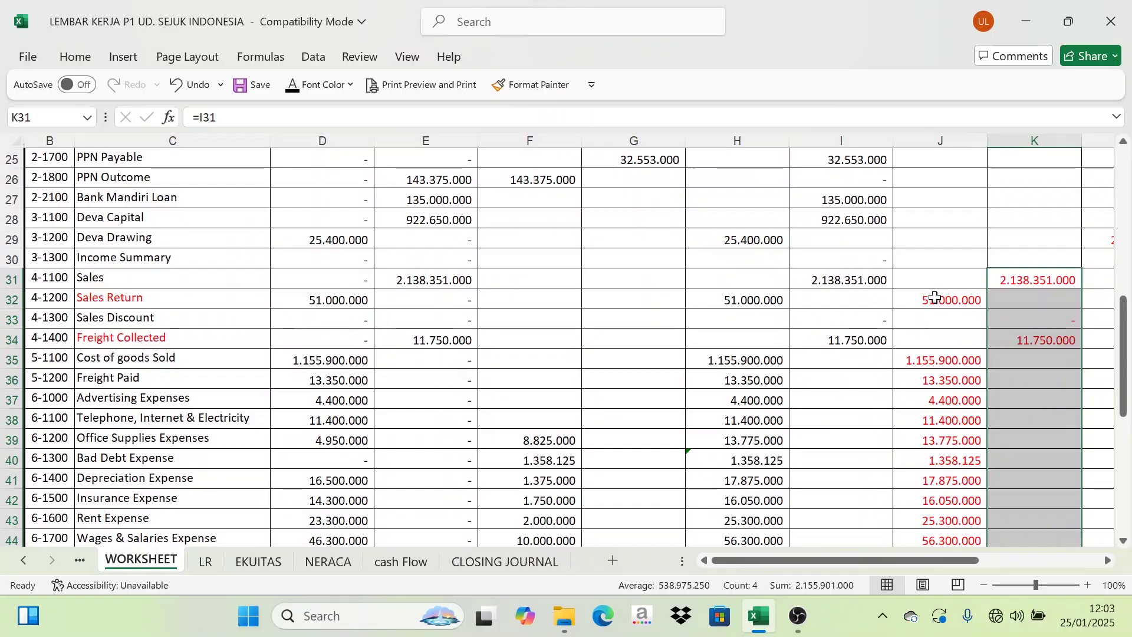
scroll(920, 322, "down", 4)
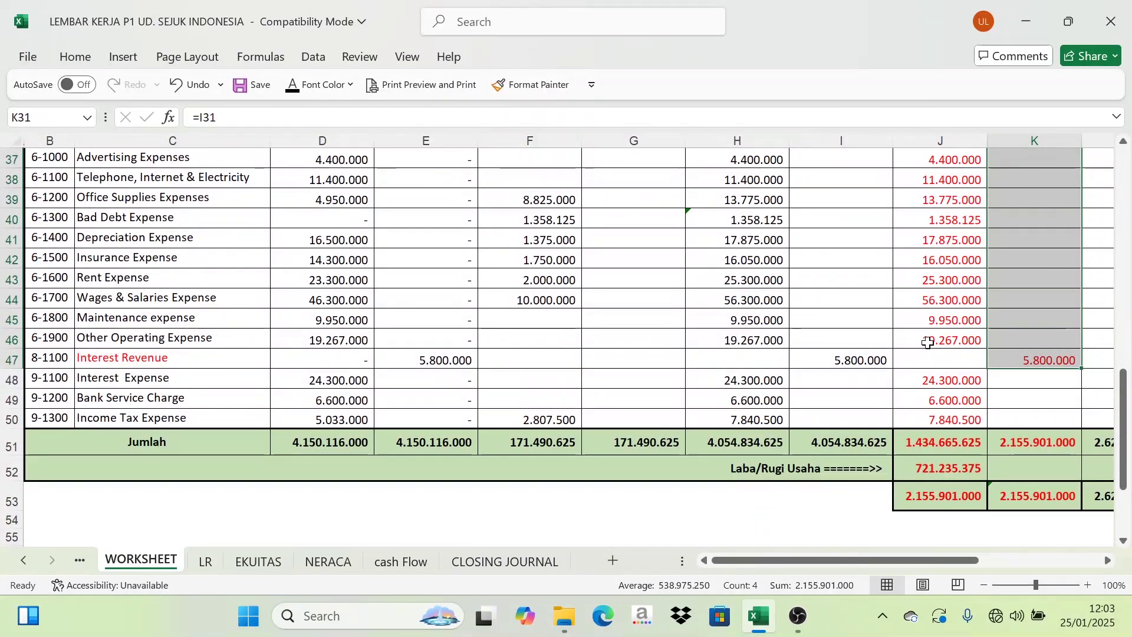
scroll(928, 342, "up", 1)
scroll(928, 342, "up", 2)
left_click_drag(937, 240, 944, 507)
left_click_drag(961, 570, 943, 437)
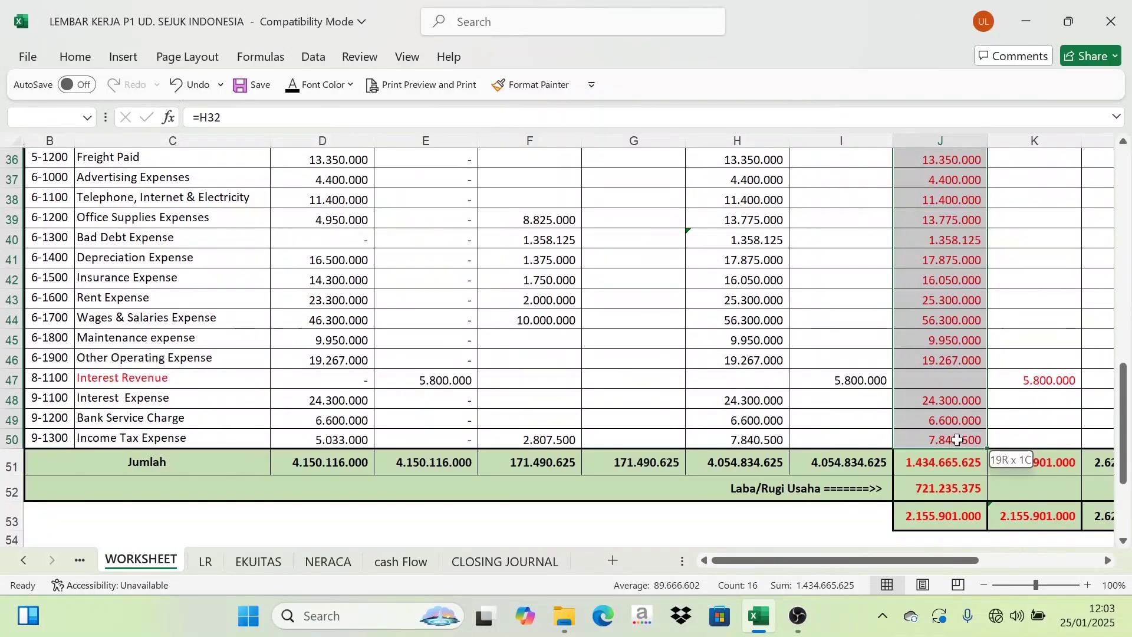
scroll(937, 408, "up", 2)
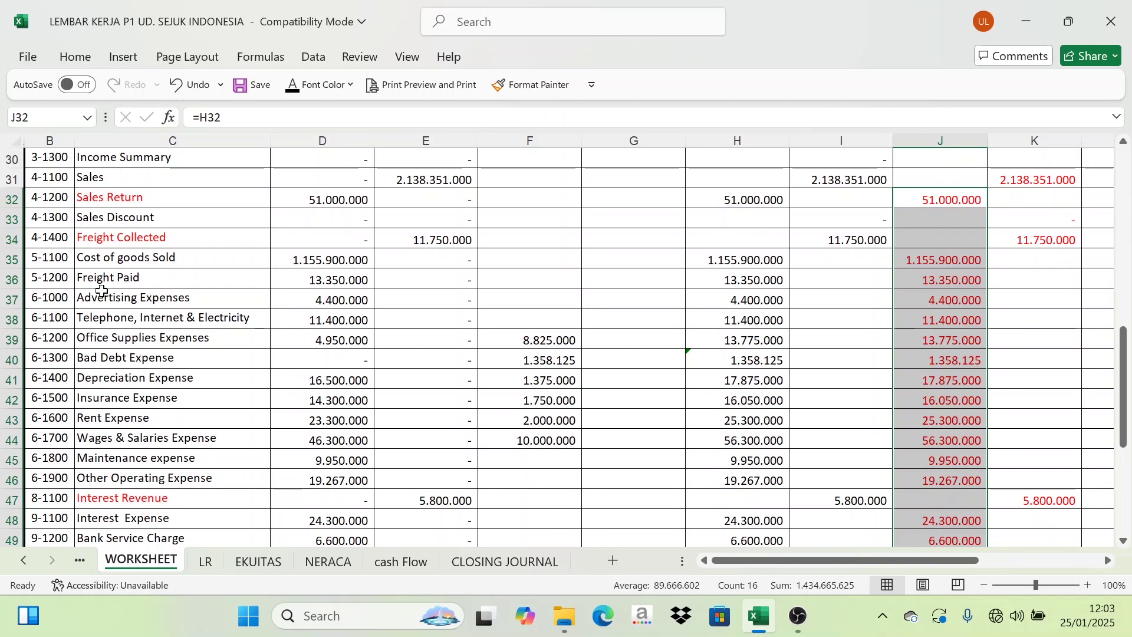
scroll(131, 393, "down", 3)
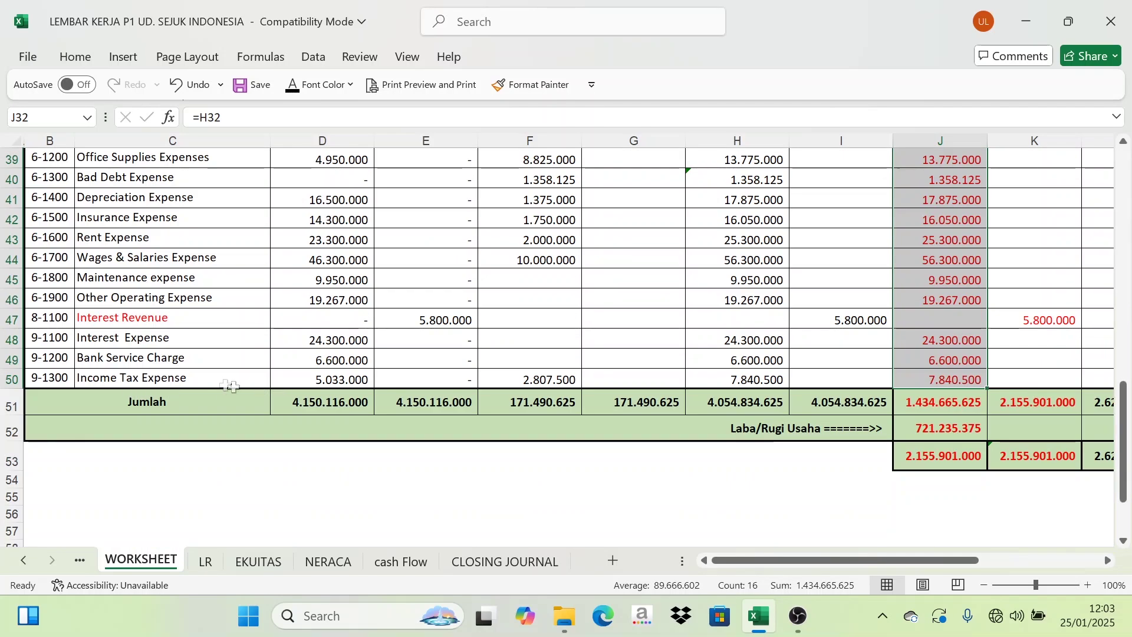
scroll(209, 381, "up", 3)
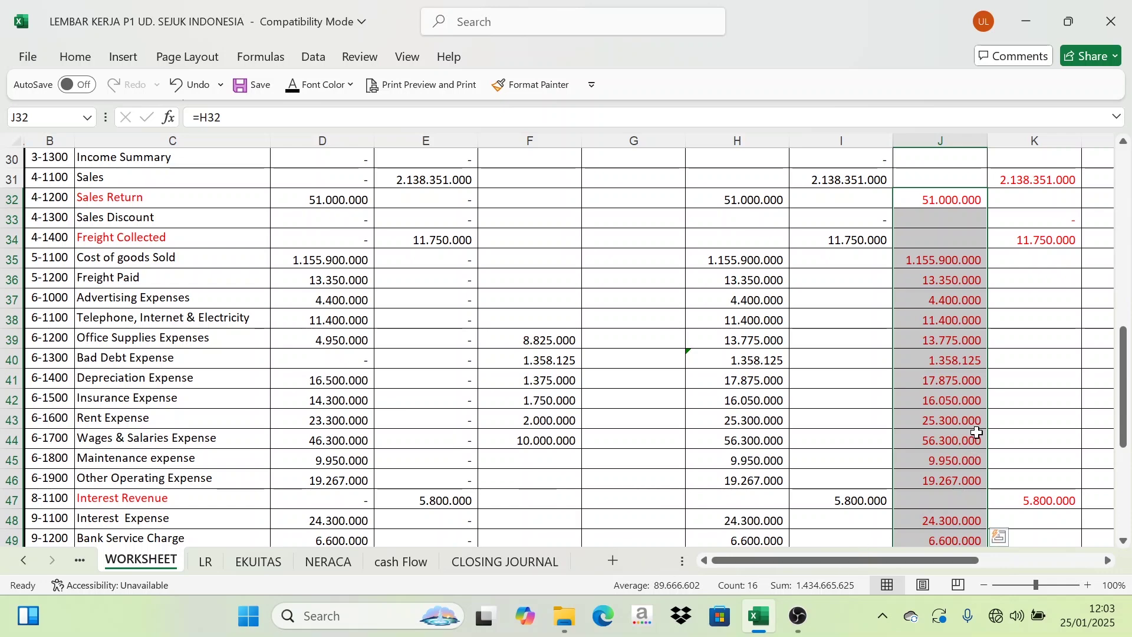
scroll(940, 461, "up", 2)
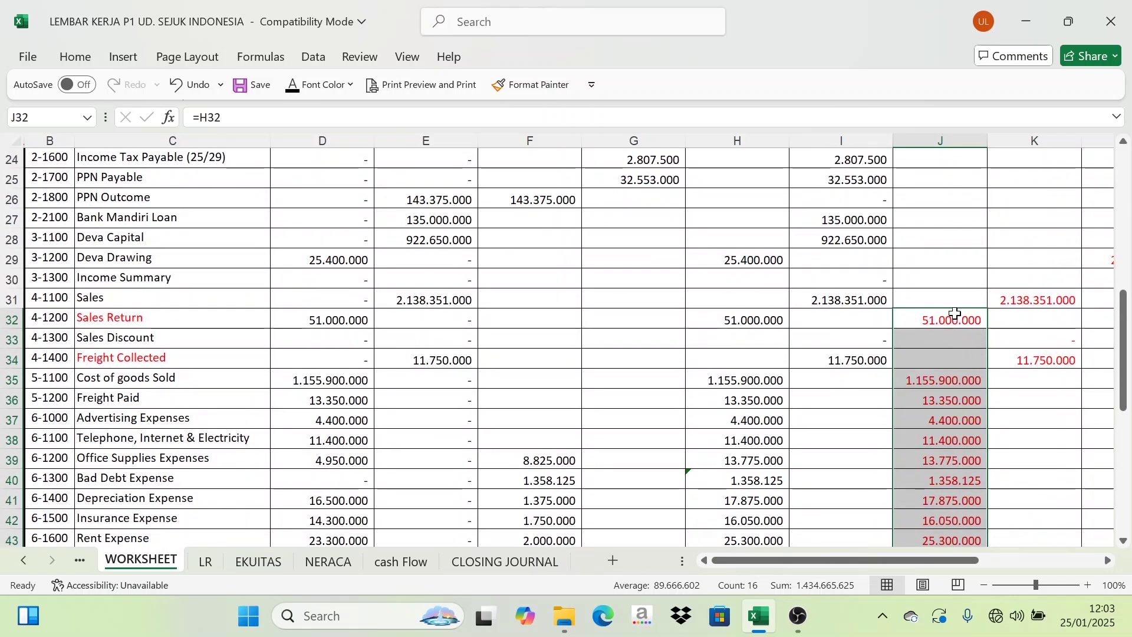
Step: In the CLOSING JOURNAL sheet, apply the Automatic font colour to the second entry's date, 31, in C12
left_click(514, 558)
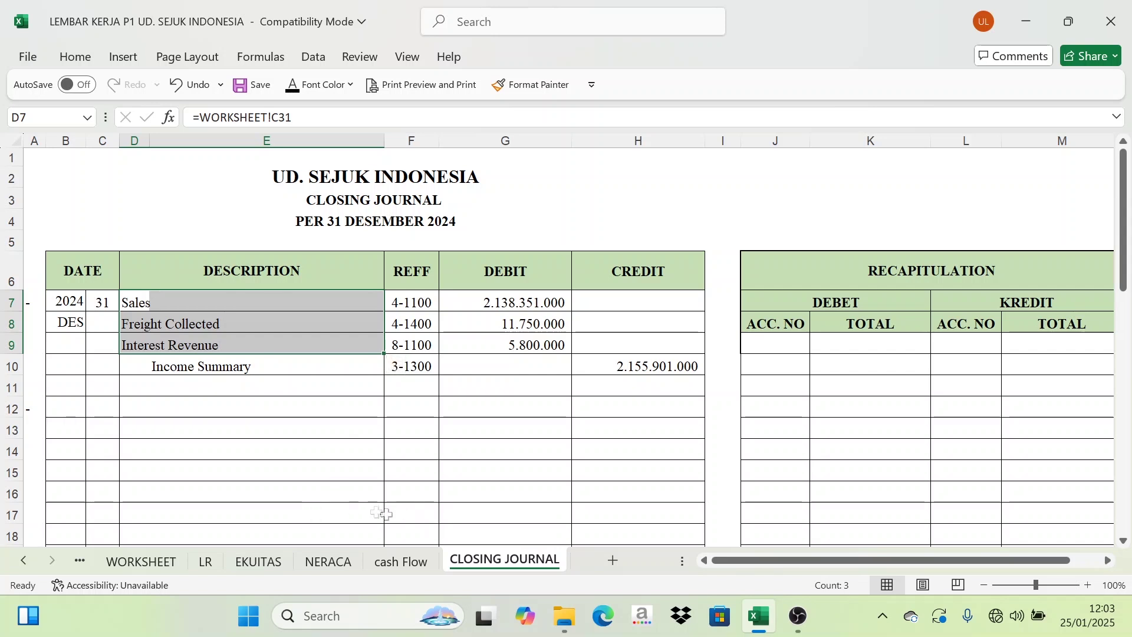
left_click(156, 406)
left_click(96, 409)
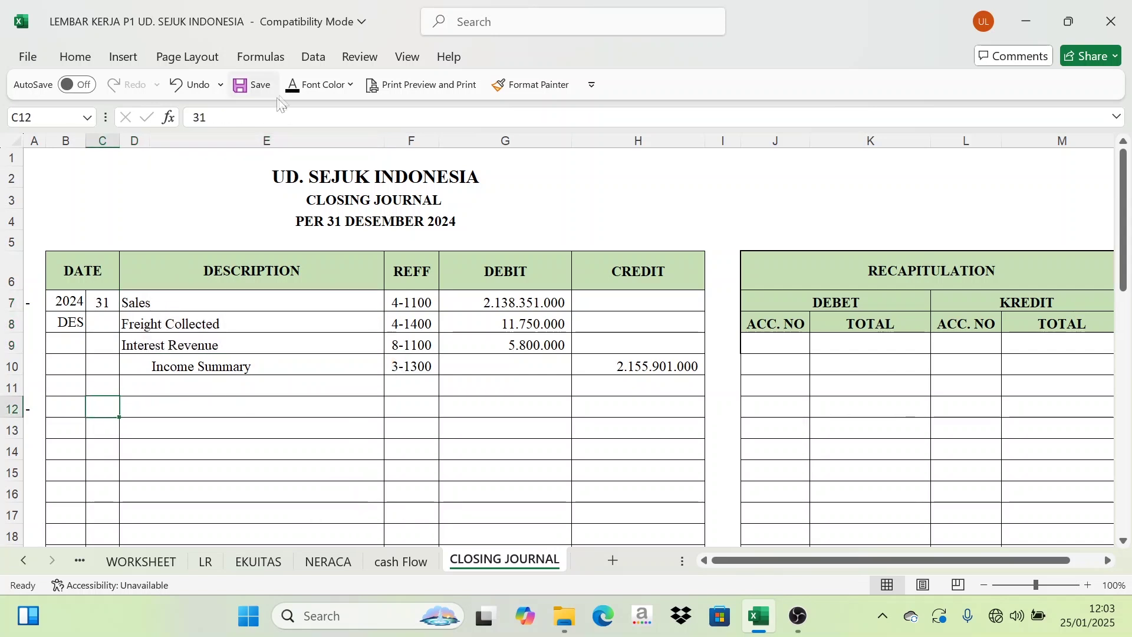
left_click(312, 84)
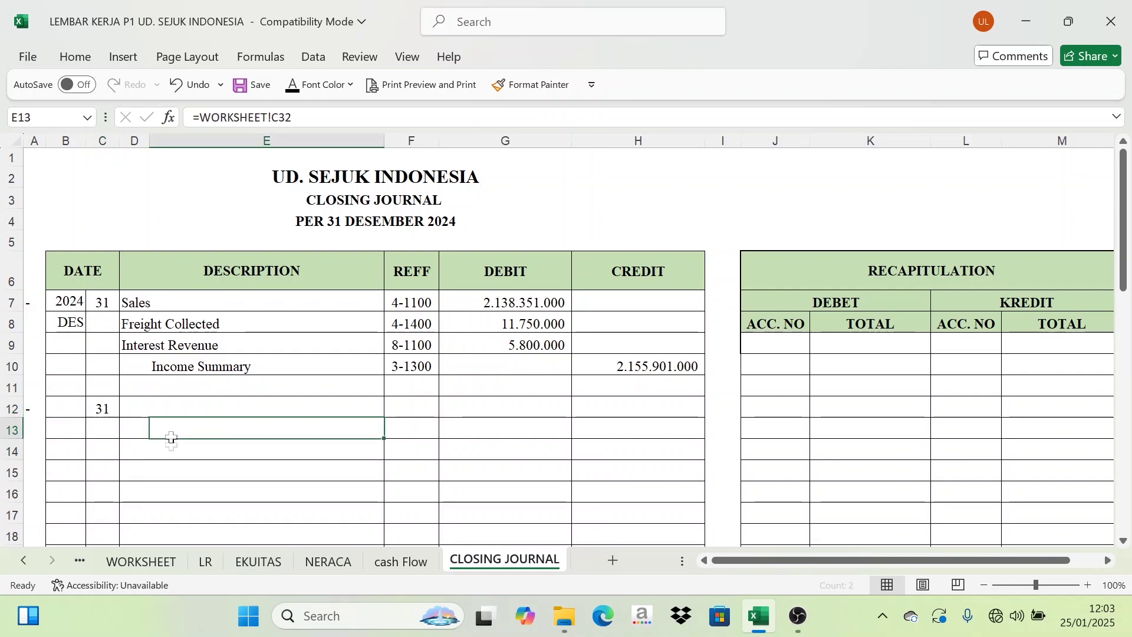
Step: Apply the Automatic font colour to the account descriptions in E13:E23, from Sales Return to Rent Expense
left_click_drag(171, 436, 296, 182)
scroll(316, 330, "up", 4)
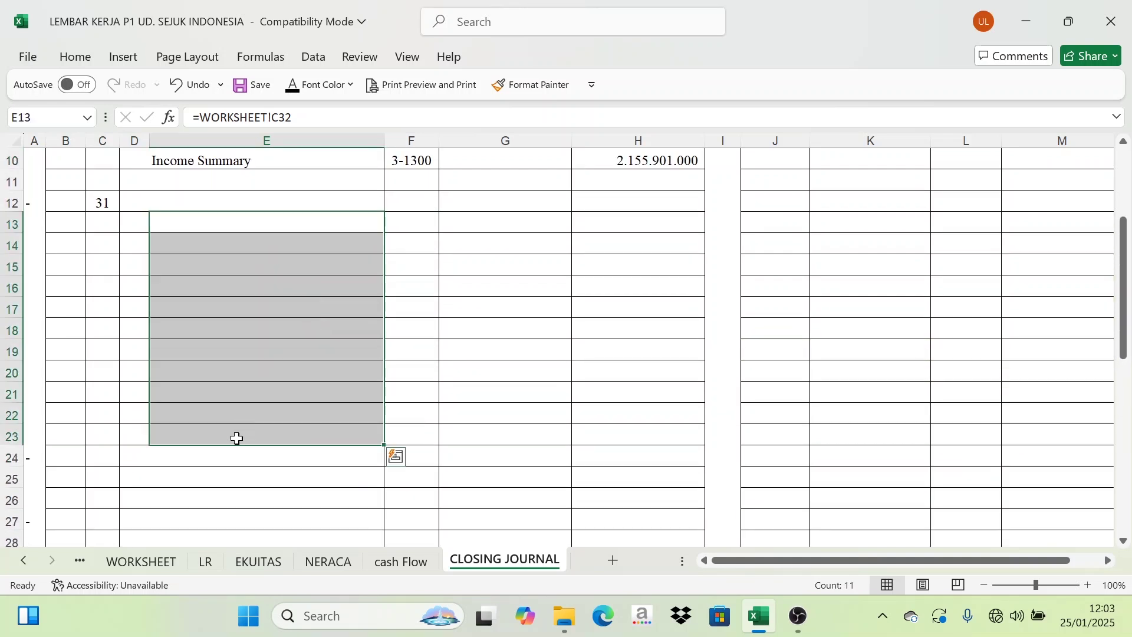
left_click(294, 85)
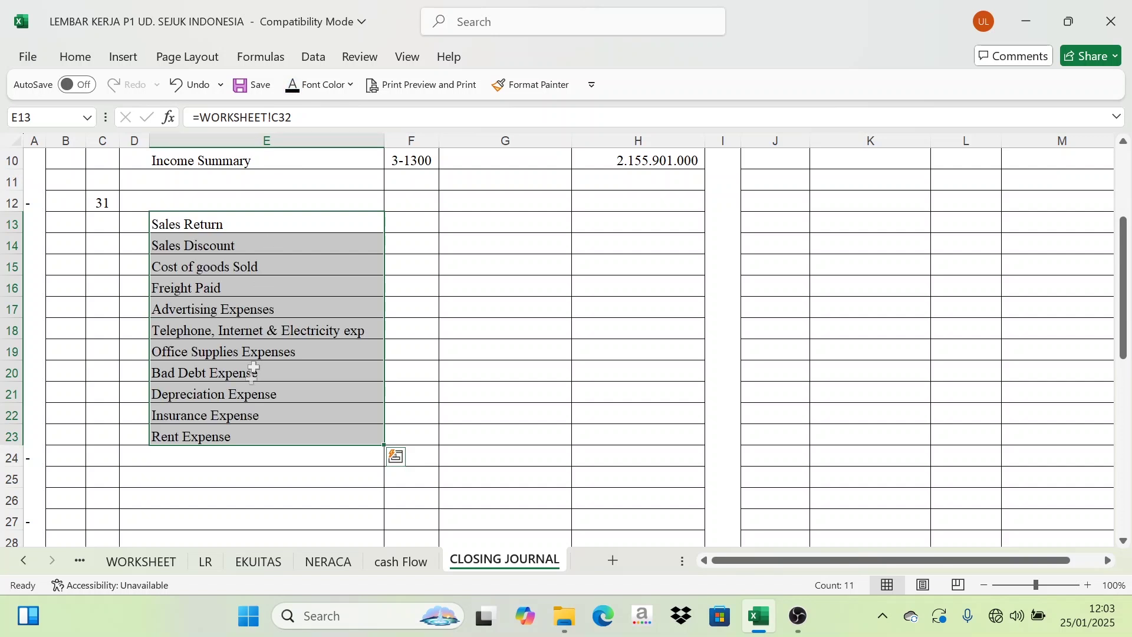
Step: Apply the Automatic font colour to the remaining expense descriptions in E24:E29, from Wages & Salaries Expense to Income Tax Expense
scroll(216, 440, "down", 1)
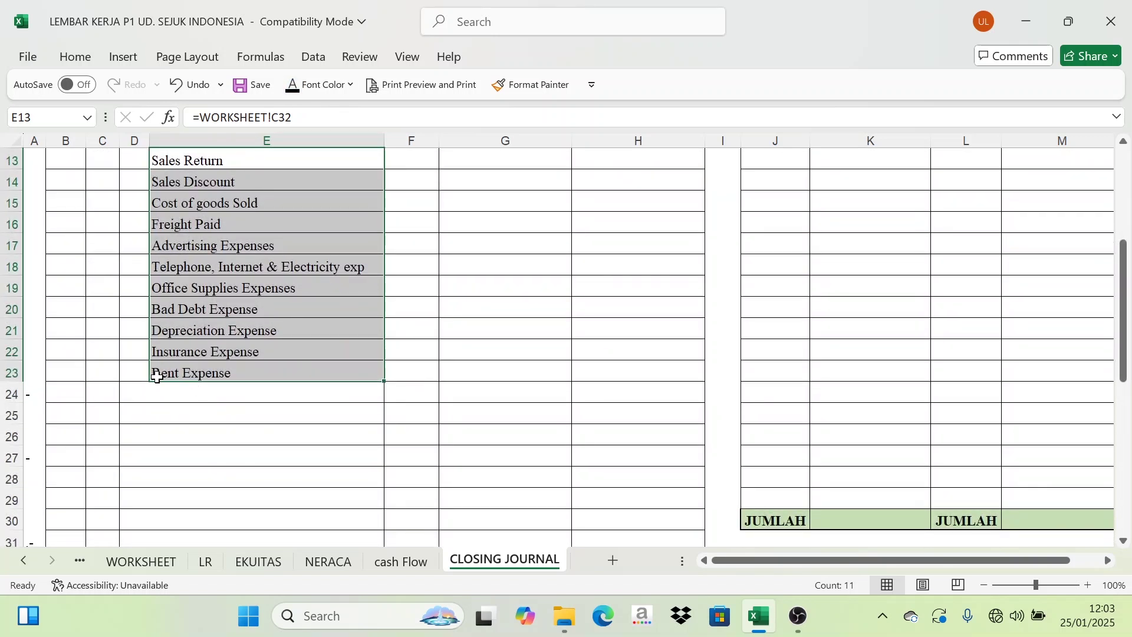
left_click_drag(156, 378, 183, 434)
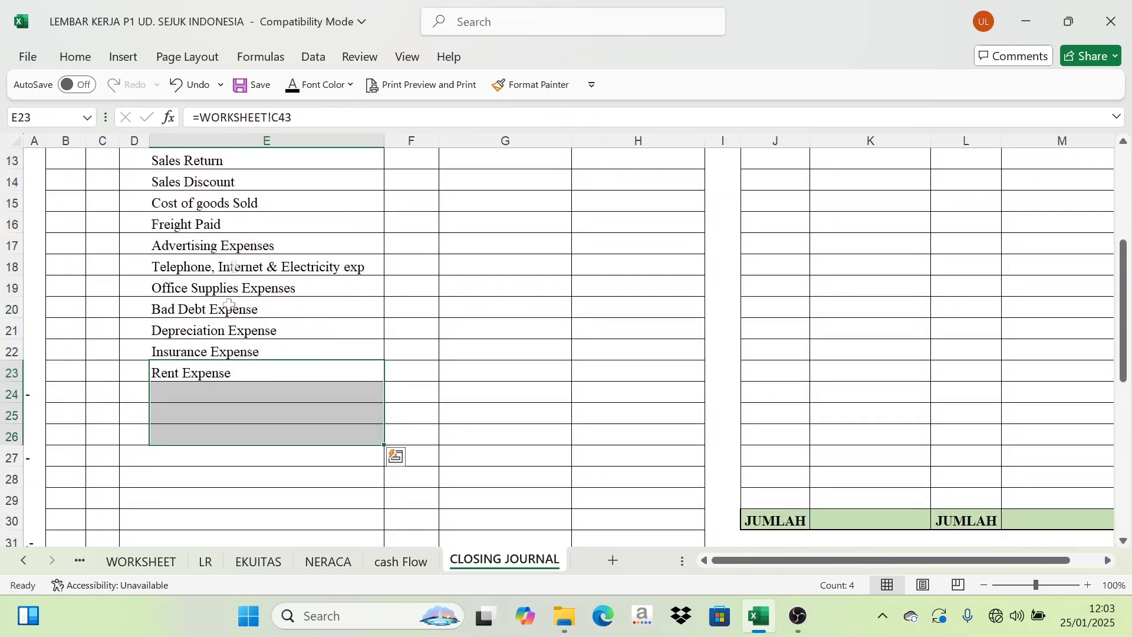
key("ctrl+d")
scroll(166, 460, "down", 1)
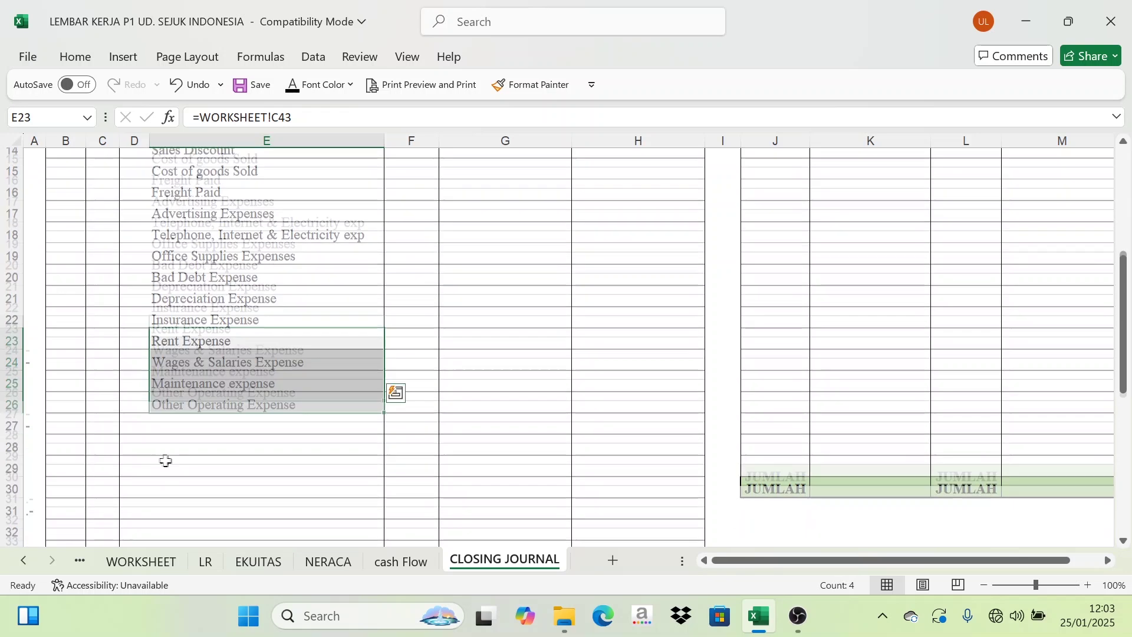
left_click_drag(156, 371, 156, 458)
key("ctrl+d")
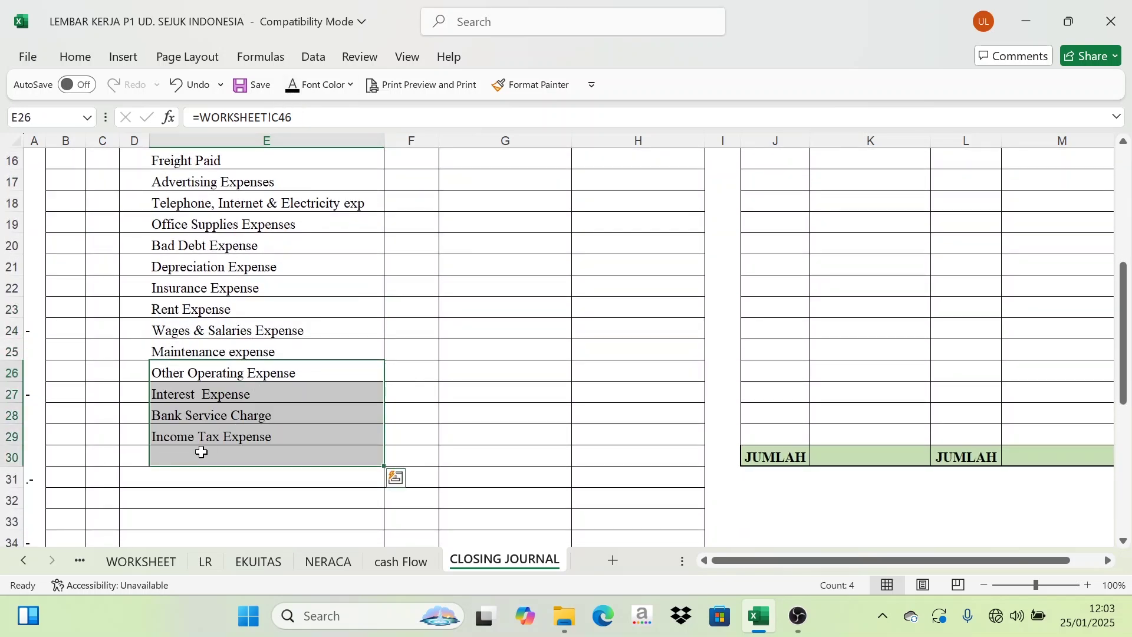
left_click(255, 430)
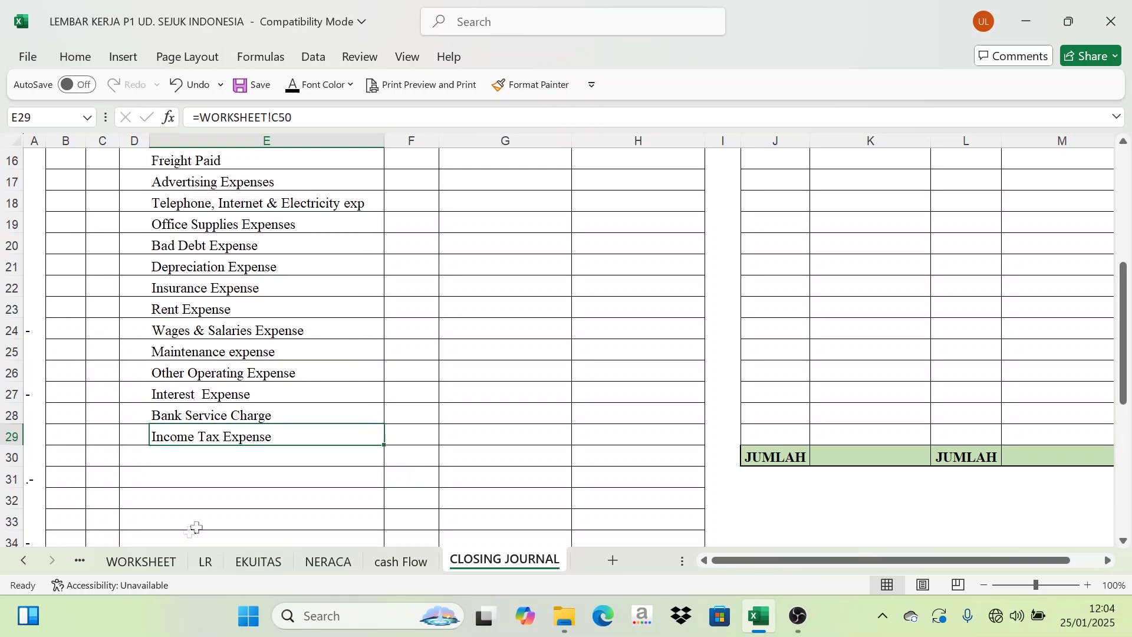
Step: Check the RUGI LABA debit amounts in column J of the WORKSHEET sheet, from Sales Return down to Income Tax Expense
left_click(141, 561)
scroll(953, 333, "down", 6)
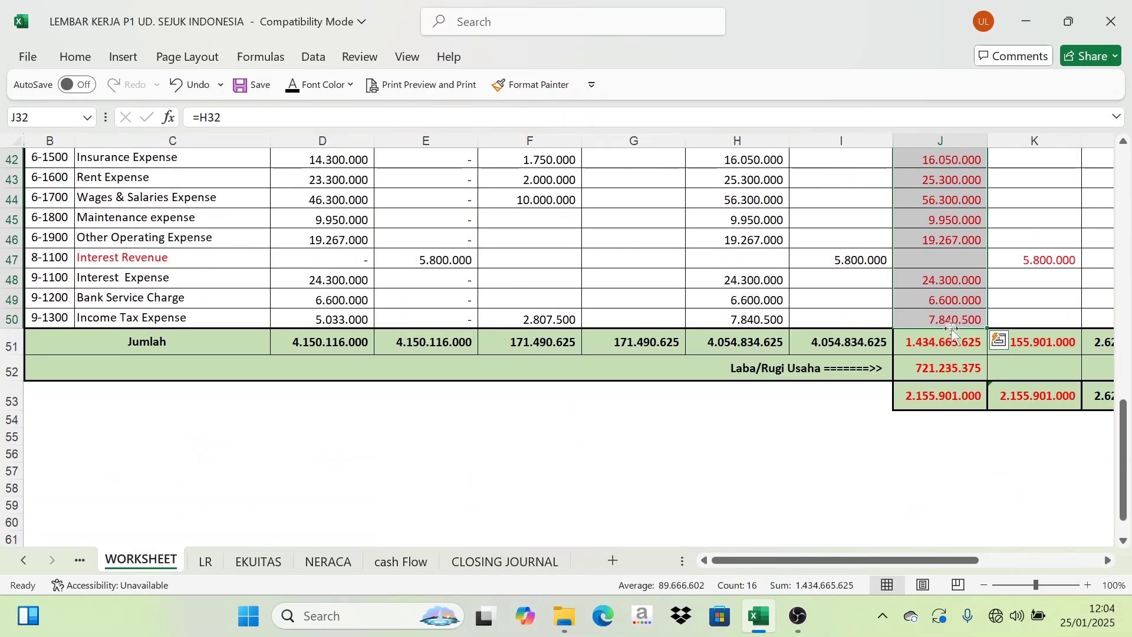
left_click(953, 320)
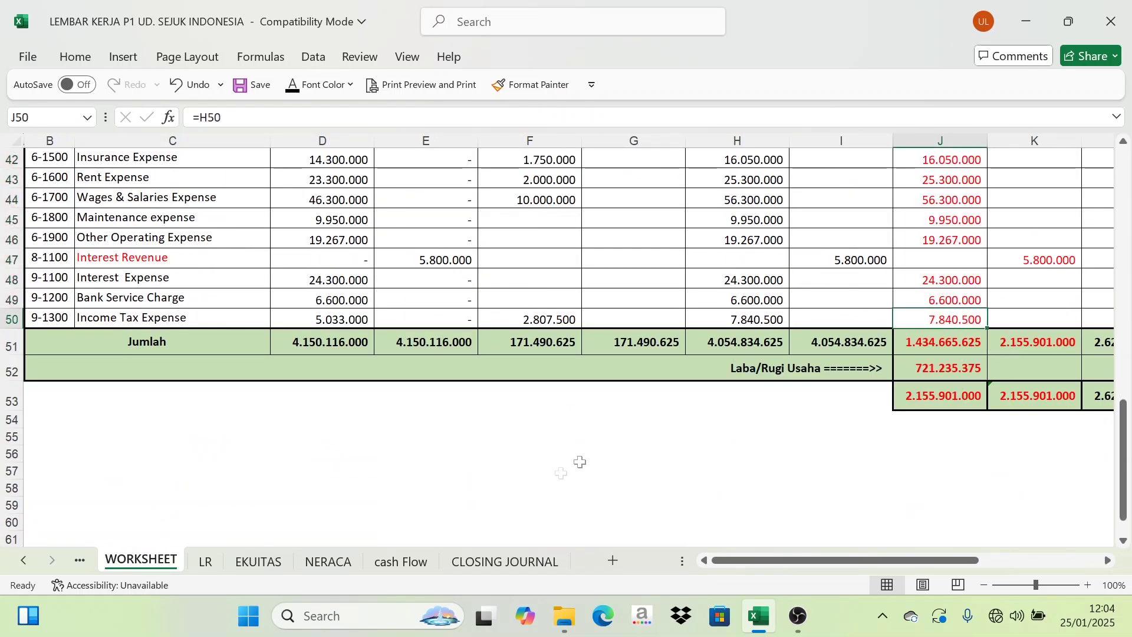
scroll(884, 340, "up", 4)
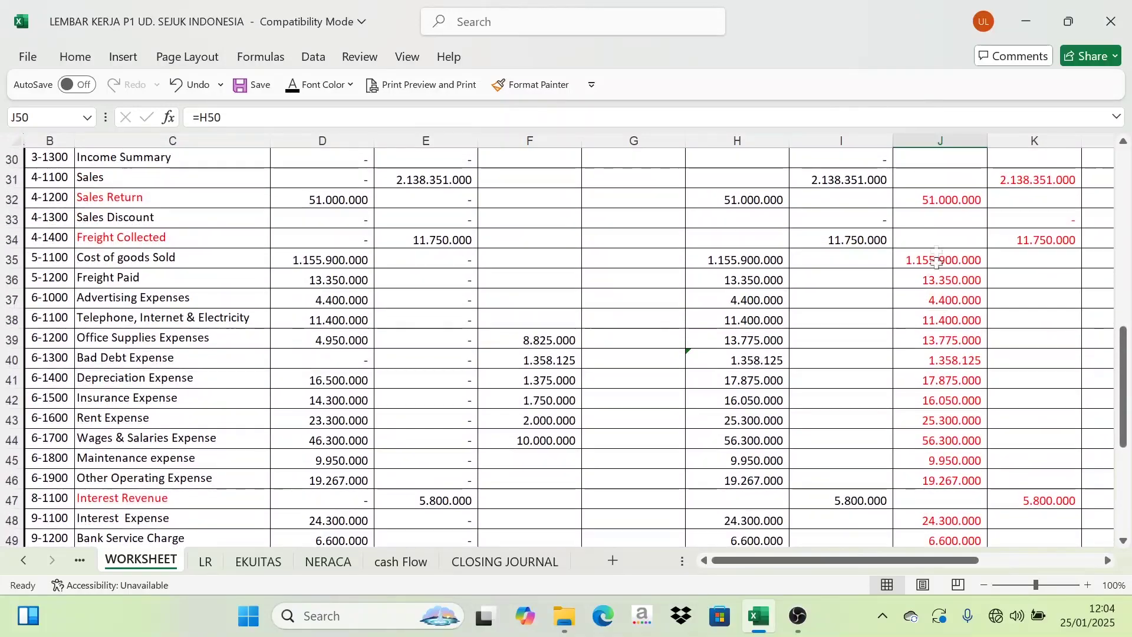
left_click_drag(940, 198, 960, 420)
Step: In the CLOSING JOURNAL sheet, apply the Automatic font colour to the credit amounts in H13:H29
left_click(471, 560)
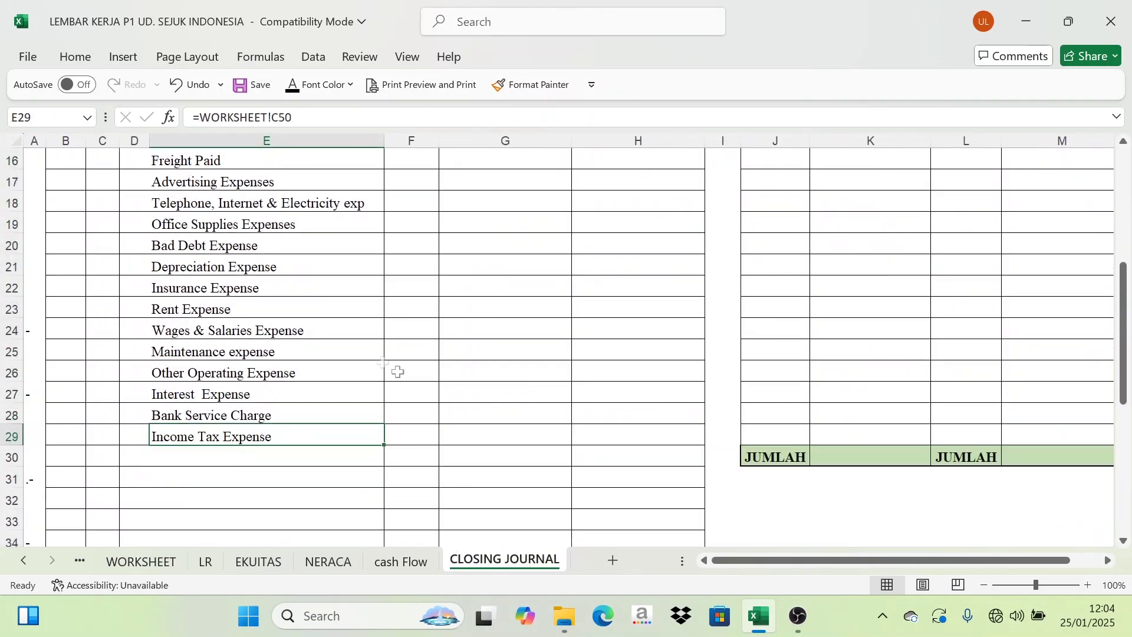
scroll(389, 370, "up", 2)
left_click_drag(648, 224, 638, 506)
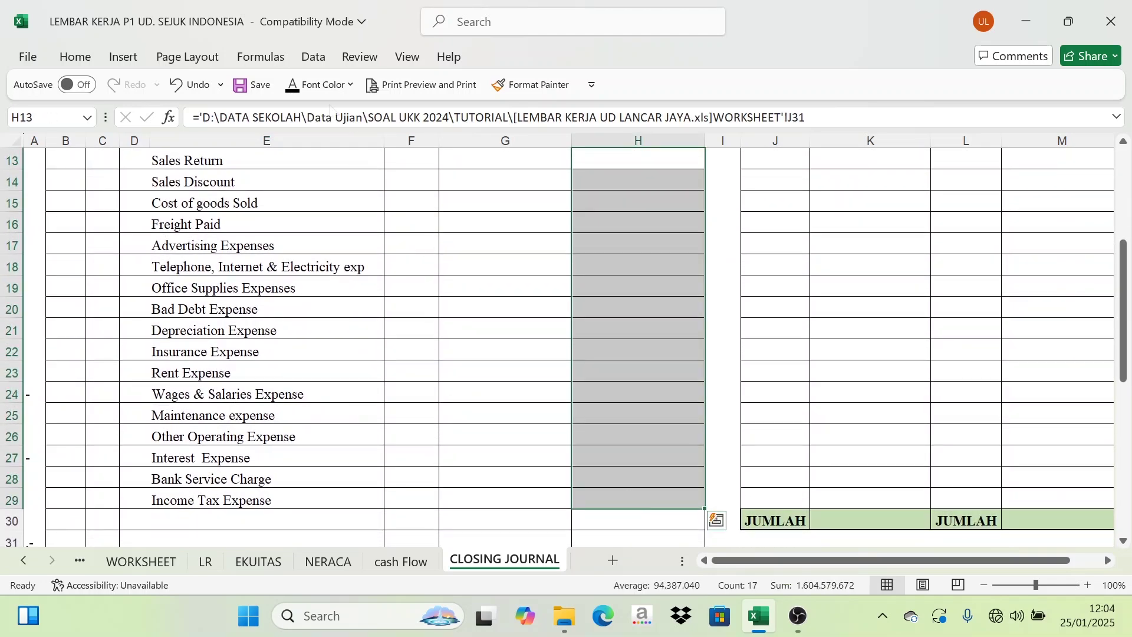
left_click(312, 84)
left_click(545, 316)
scroll(545, 316, "up", 2)
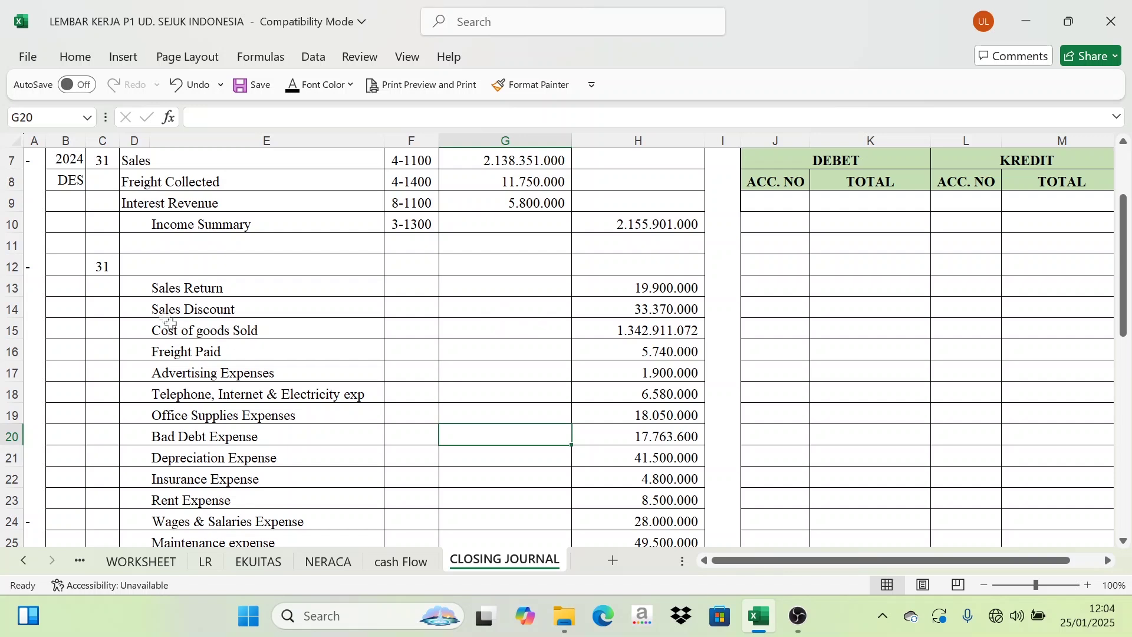
Step: Apply the Automatic font colour to the second entry's Income Summary description in D12
left_click_drag(159, 289, 589, 472)
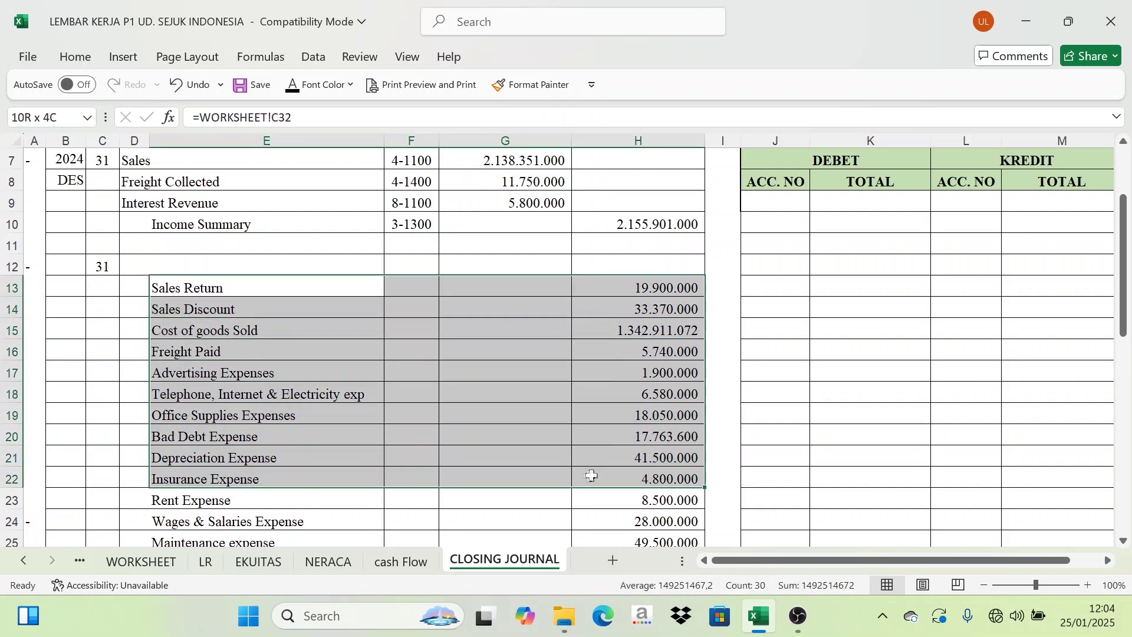
left_click(233, 327)
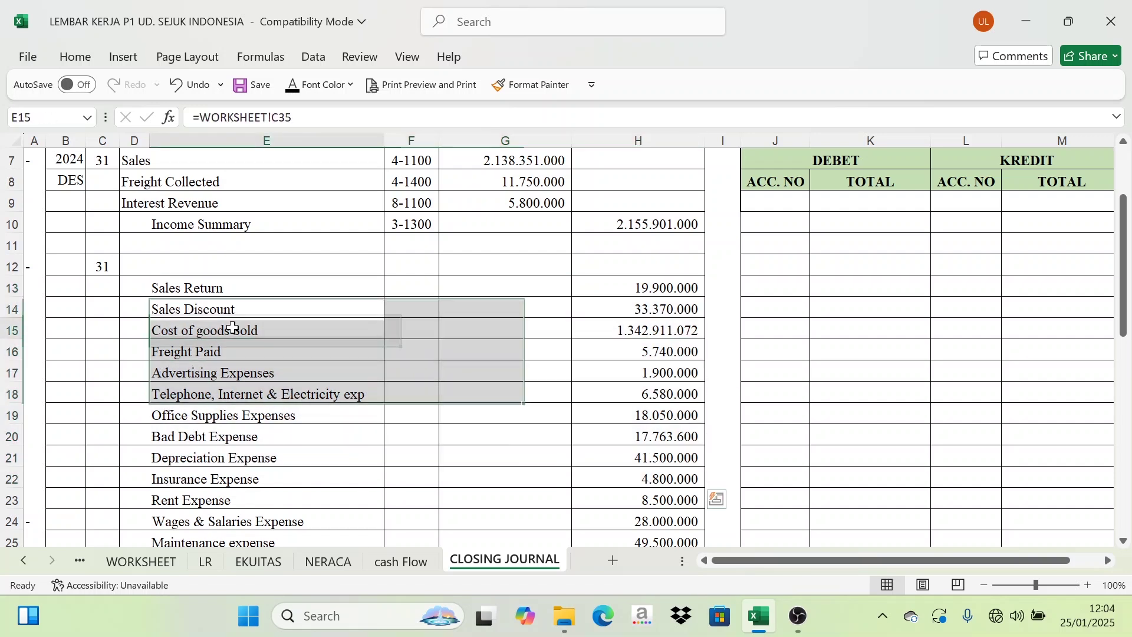
left_click(130, 267)
left_click(296, 91)
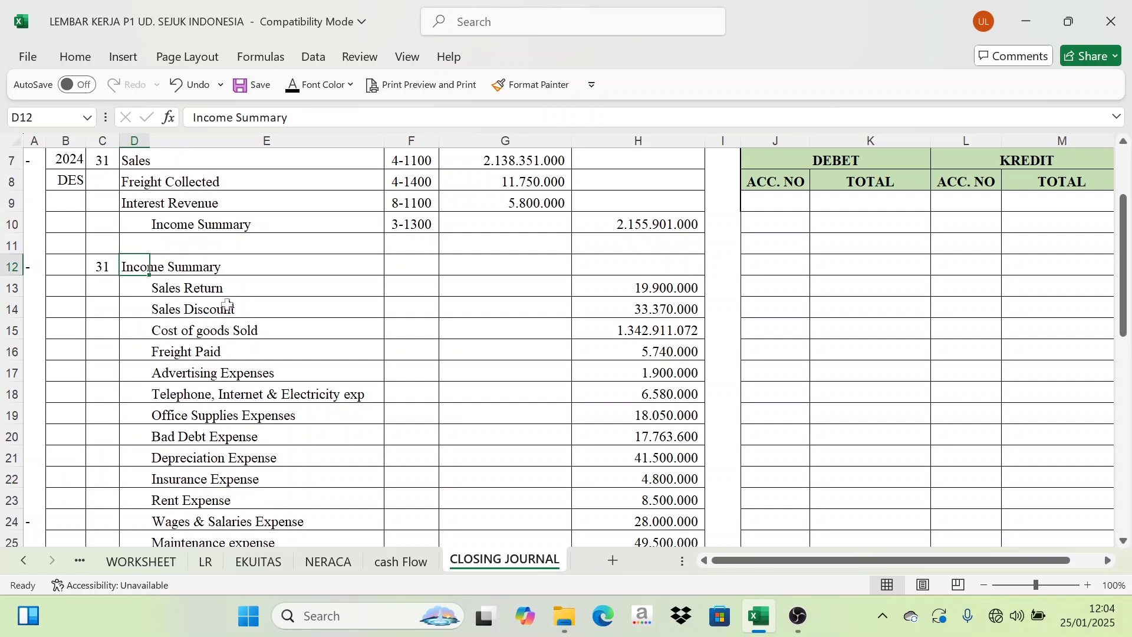
Step: Apply the Automatic font colour to the second entry's account references in F12:F29
left_click(323, 322)
left_click_drag(436, 286, 399, 496)
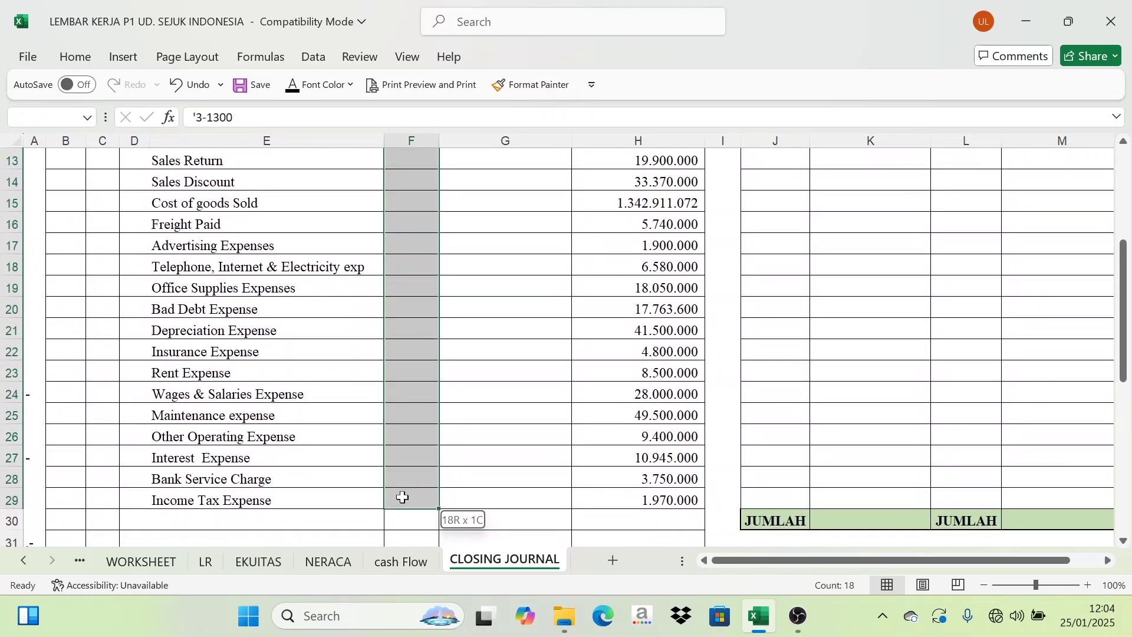
left_click(292, 91)
scroll(316, 181, "up", 3)
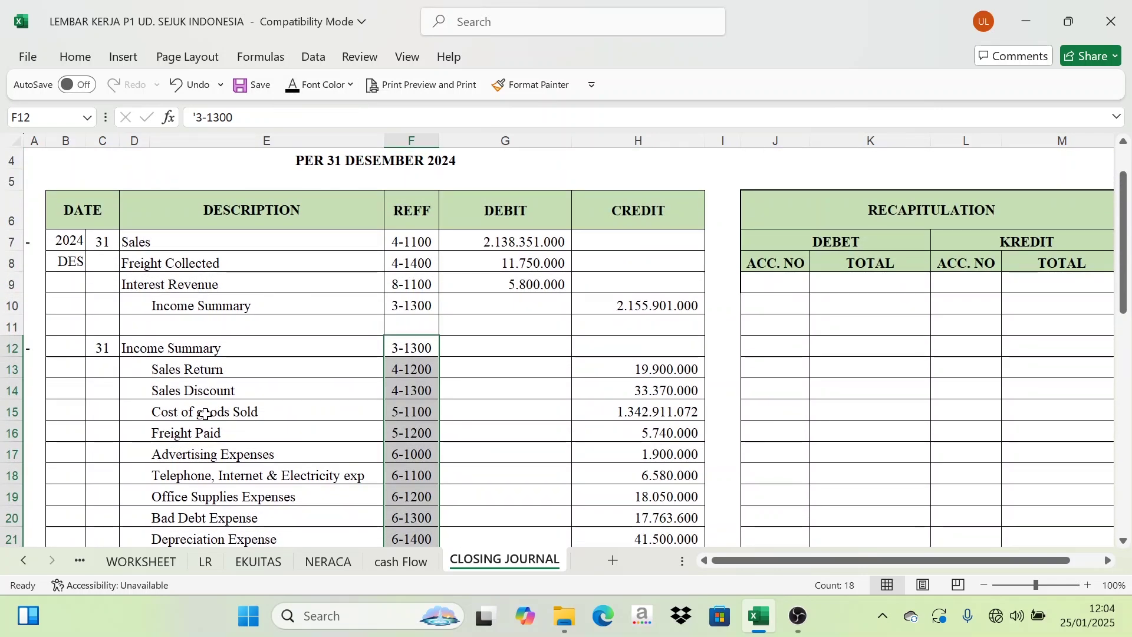
scroll(392, 445, "down", 5)
scroll(565, 446, "up", 4)
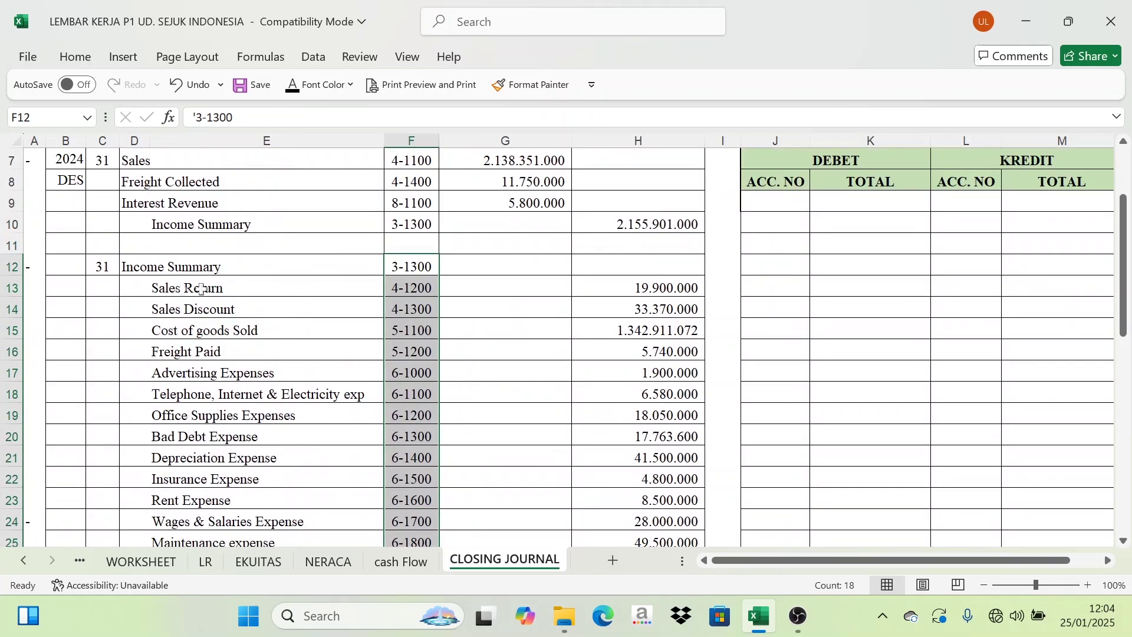
Step: Apply the Automatic font colour to the Income Summary debit total in G12 and check it against the credit amounts in H13:H29
left_click(148, 261)
left_click(513, 266)
scroll(538, 270, "up", 2)
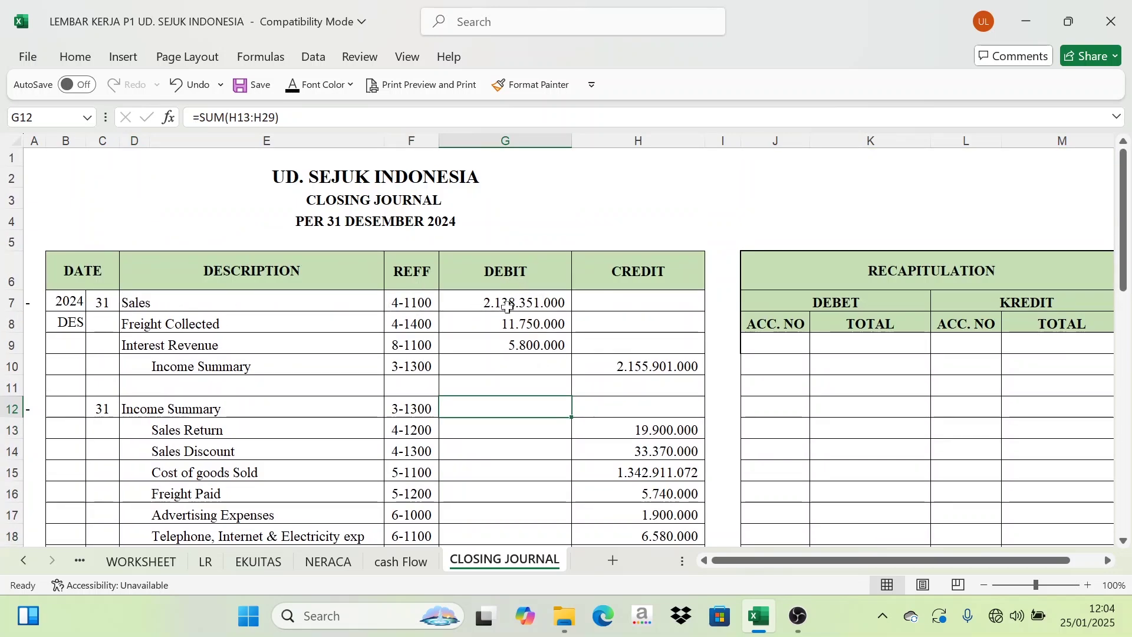
scroll(630, 426, "down", 1)
scroll(507, 398, "down", 1)
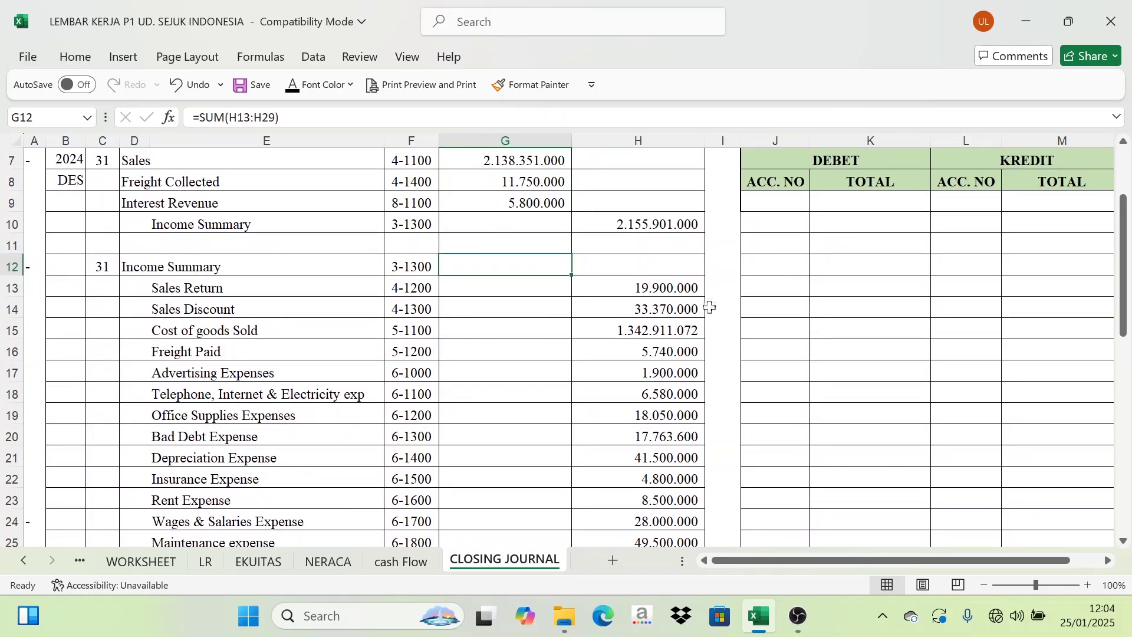
left_click_drag(637, 288, 636, 481)
scroll(637, 481, "up", 2)
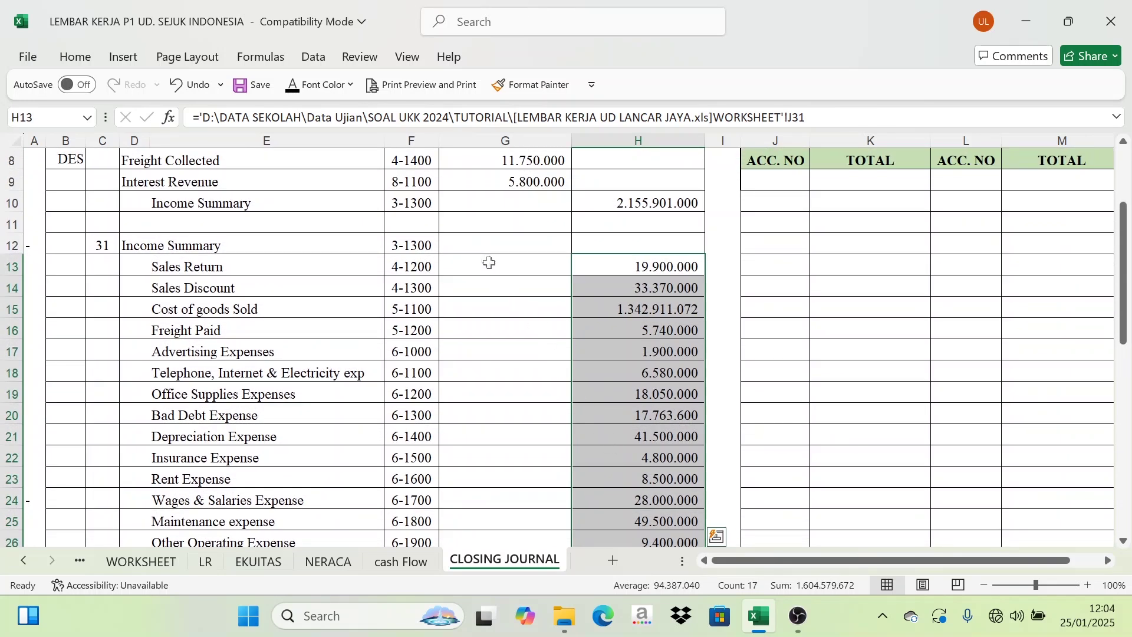
left_click(485, 245)
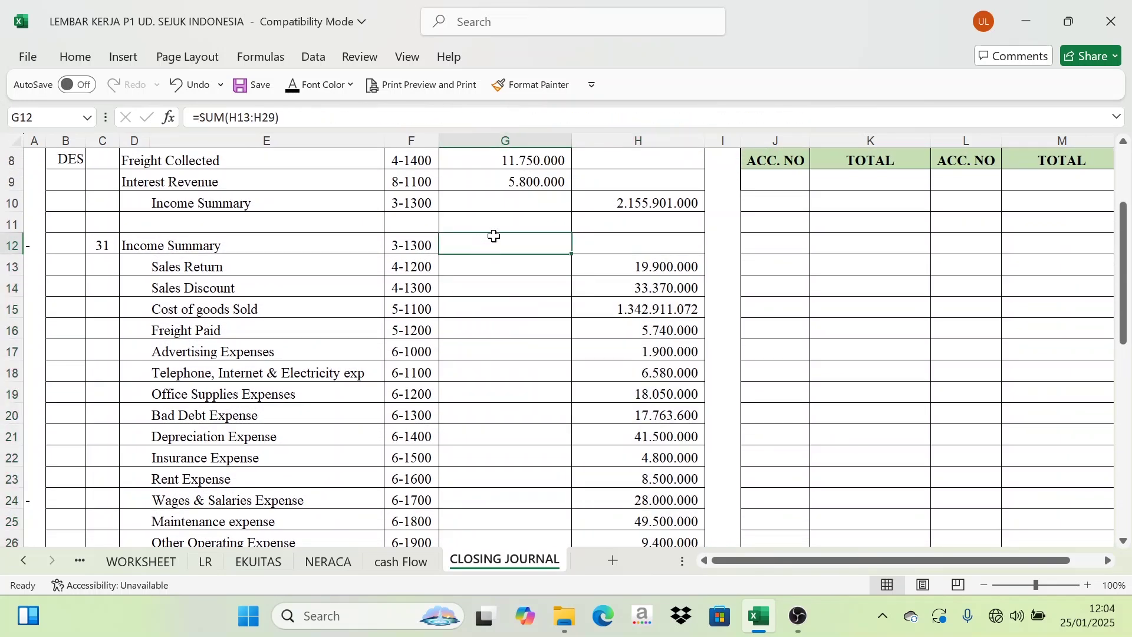
left_click(293, 89)
left_click_drag(638, 270, 639, 537)
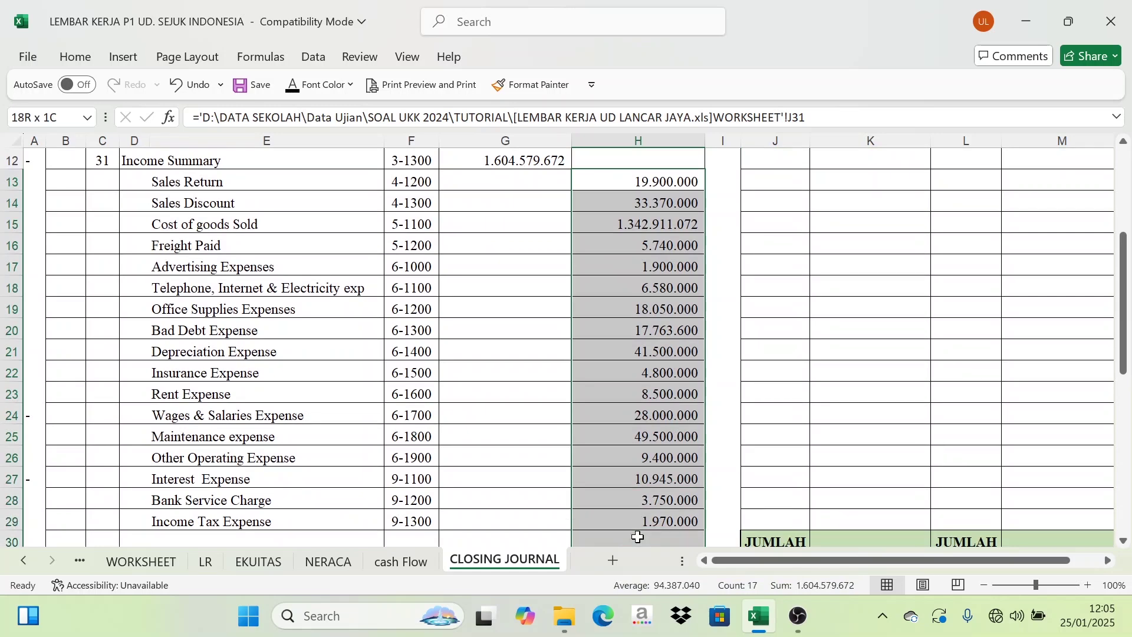
left_click_drag(625, 371, 624, 368)
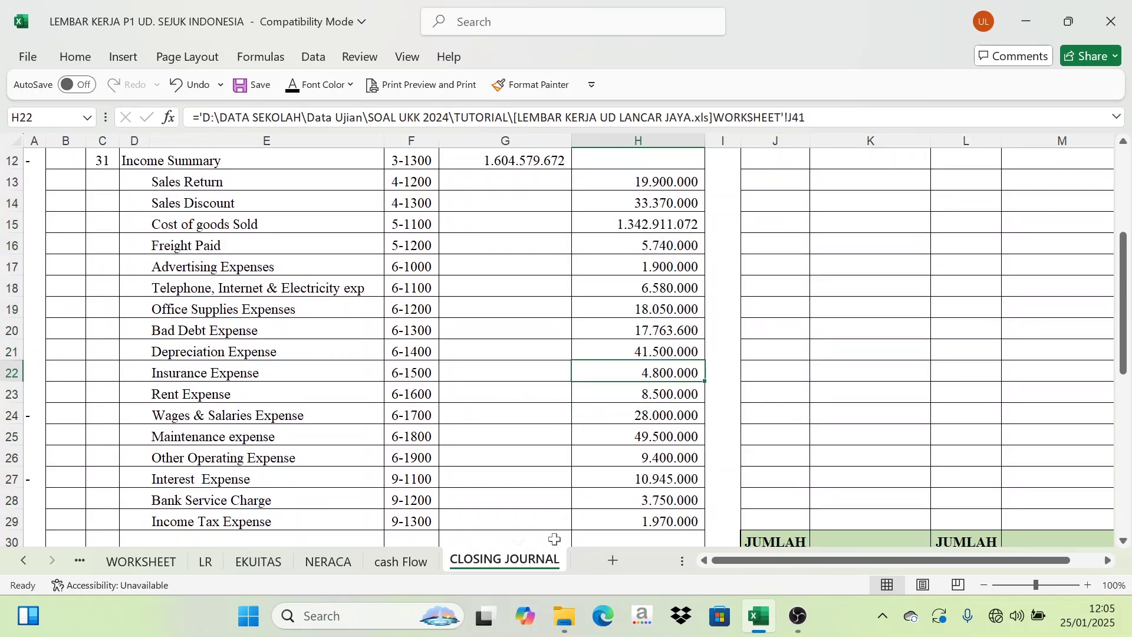
Step: In the WORKSHEET sheet, compare the profit and loss debit amounts in column J with the credit amounts in column K
left_click(160, 563)
scroll(894, 257, "up", 4)
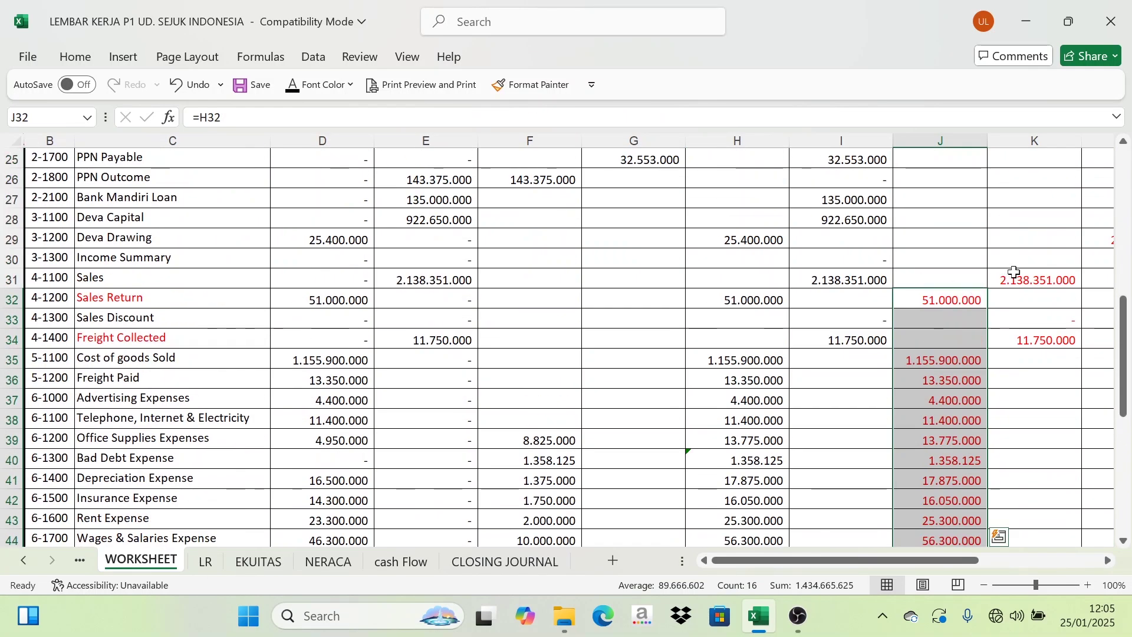
left_click_drag(1014, 271, 1041, 459)
scroll(984, 348, "up", 3)
left_click(946, 284)
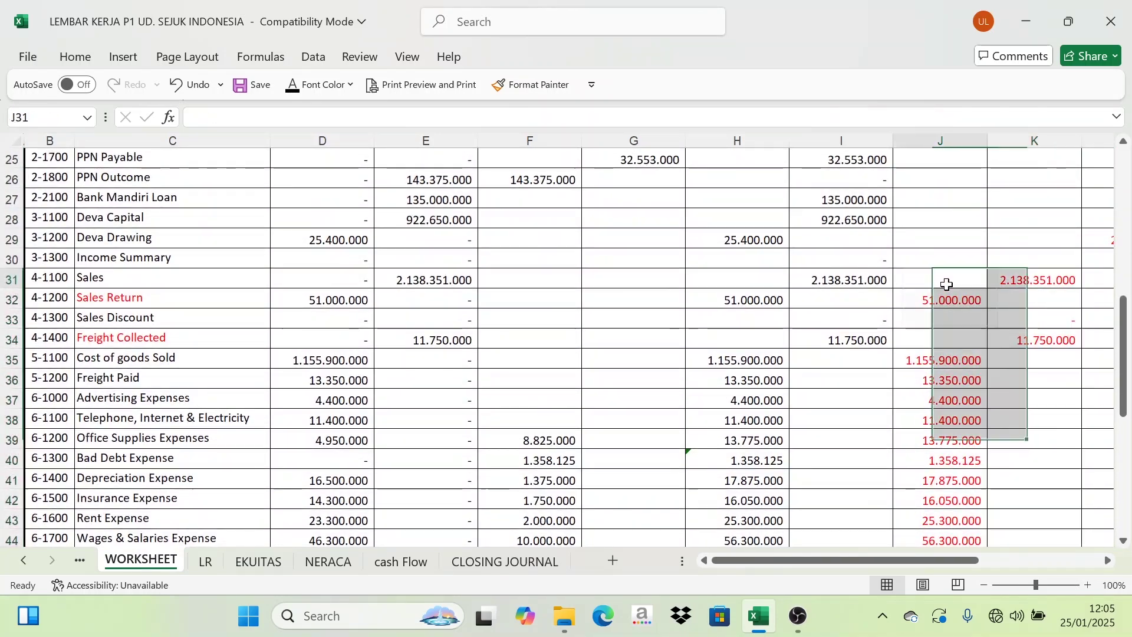
left_click_drag(946, 285, 942, 414)
left_click(1010, 294)
left_click(935, 271)
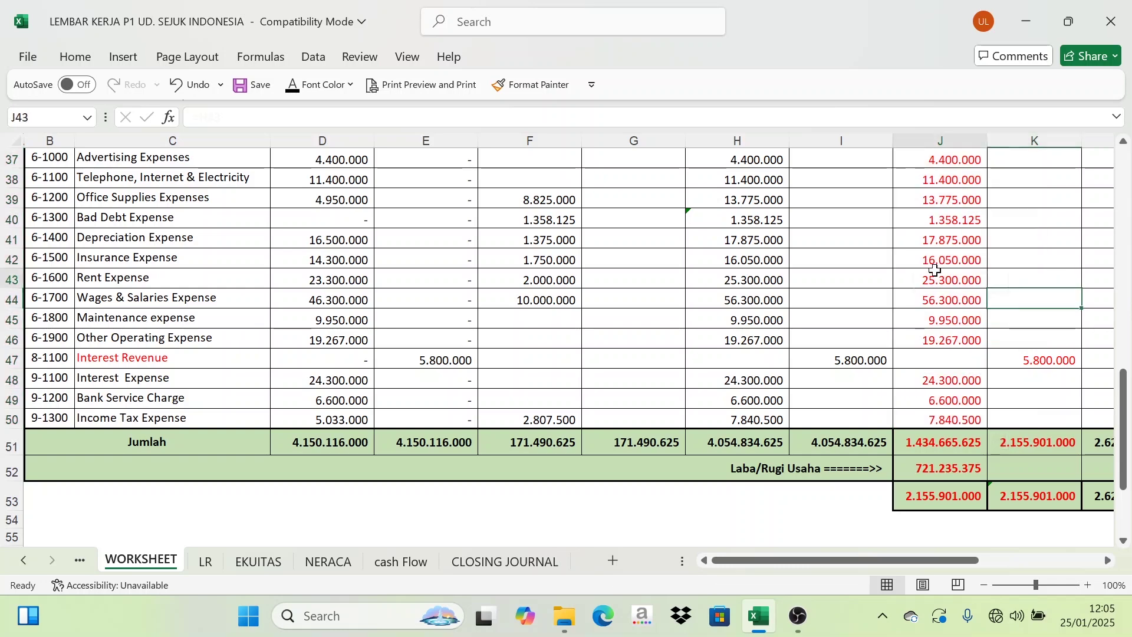
scroll(985, 253, "up", 3)
left_click_drag(1036, 239, 1052, 536)
left_click_drag(934, 239, 937, 536)
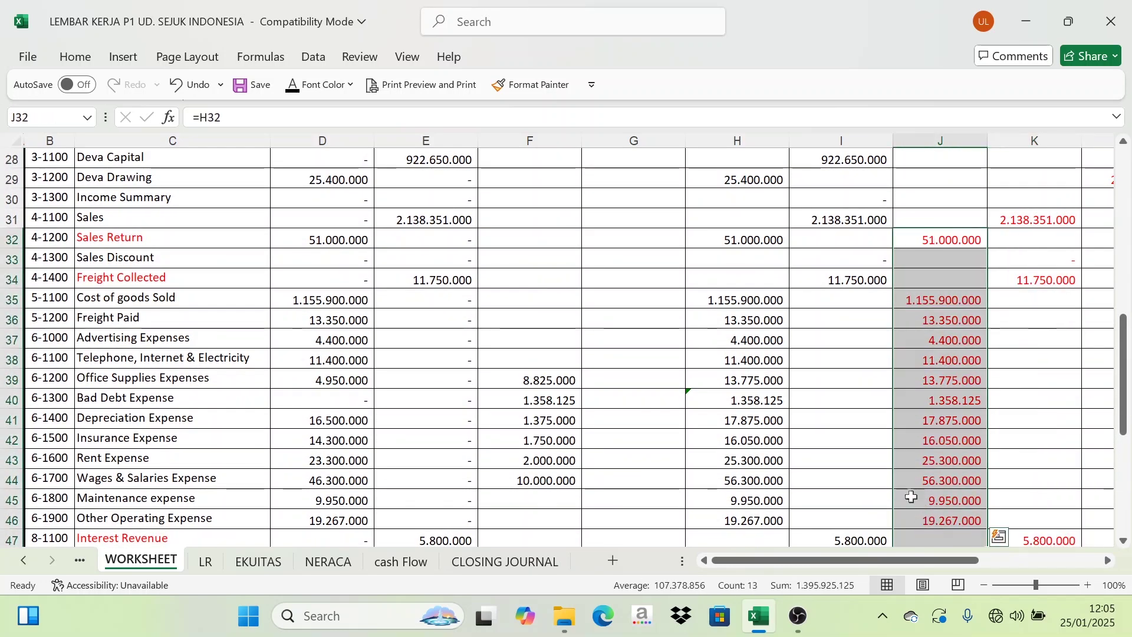
Step: Check the profit and loss totals in J51 and K51 and the Laba/Rugi Usaha formula in J52
scroll(911, 487, "down", 2)
scroll(910, 487, "down", 1)
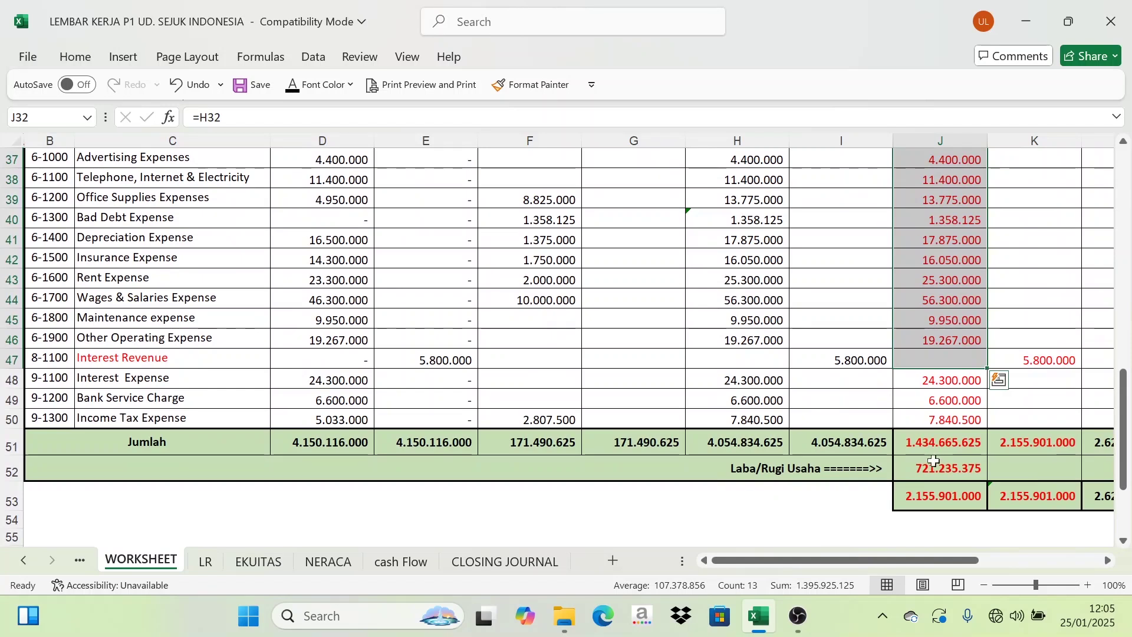
left_click(930, 466)
left_click(941, 441)
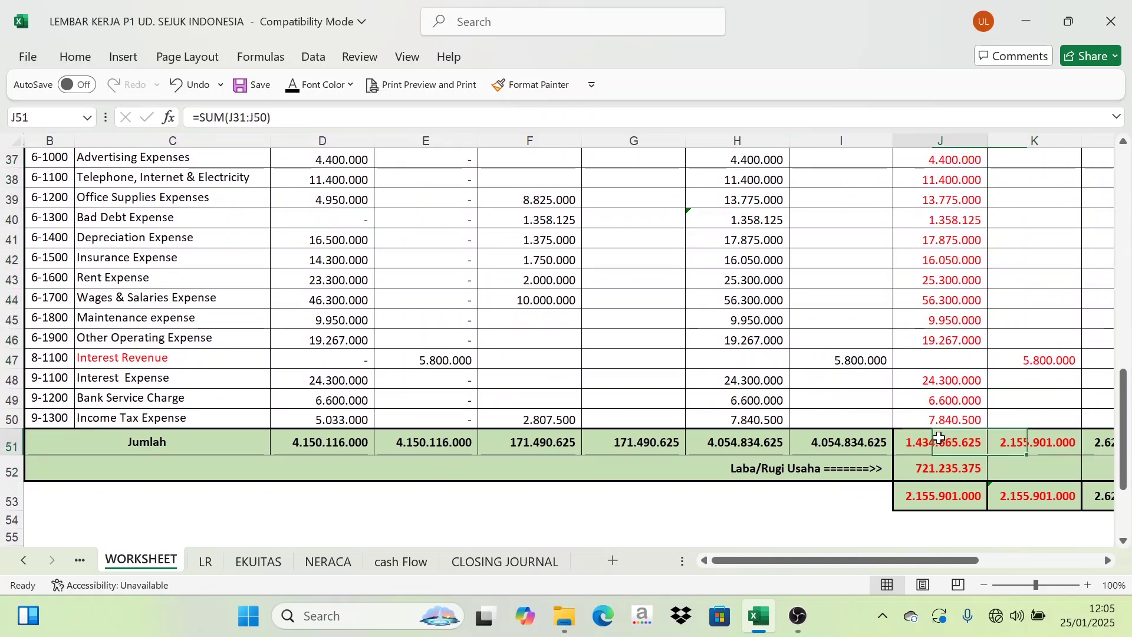
left_click(1039, 441)
left_click(961, 441)
left_click(1037, 441)
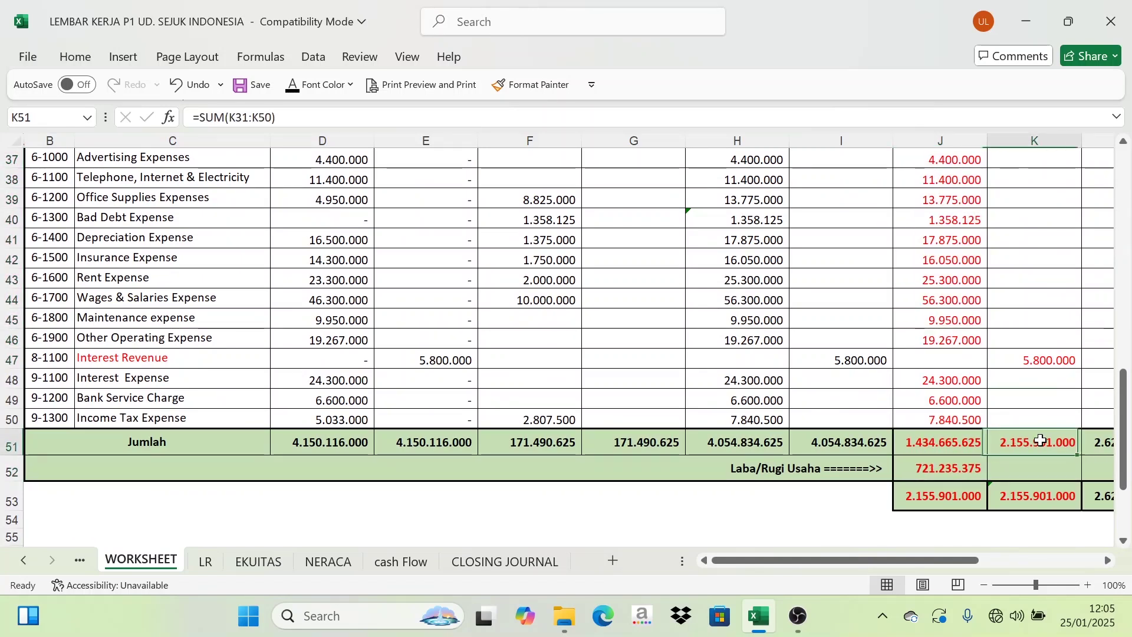
left_click(922, 470)
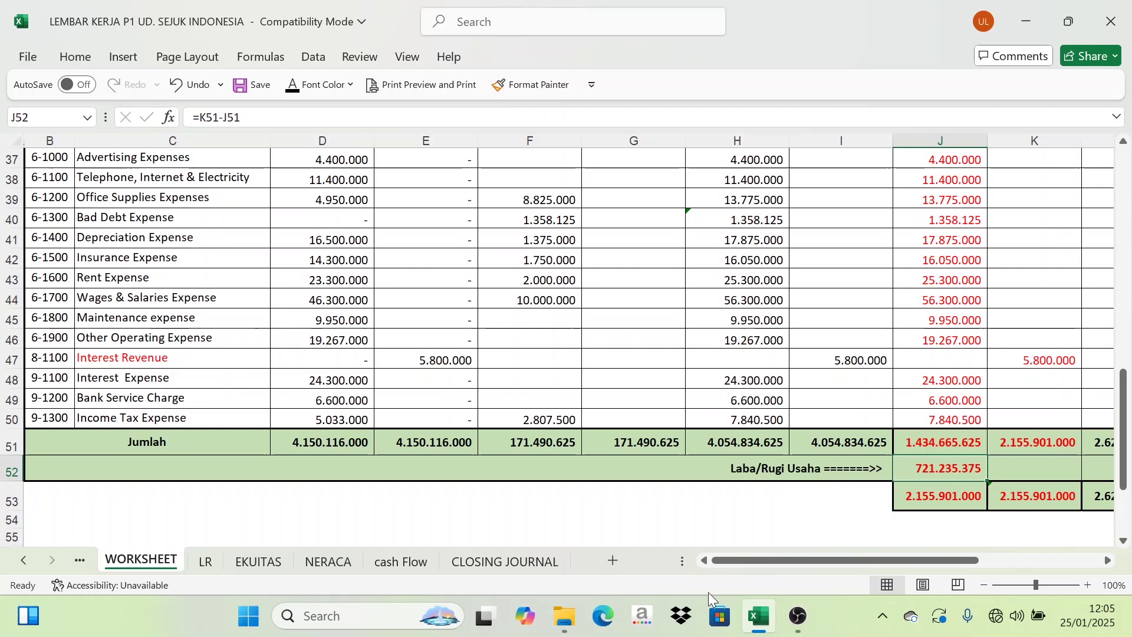
Step: In the CLOSING JOURNAL sheet, apply the Automatic font colour to the third entry's date, 31, in C31
left_click(531, 562)
scroll(391, 505, "down", 3)
scroll(391, 505, "down", 1)
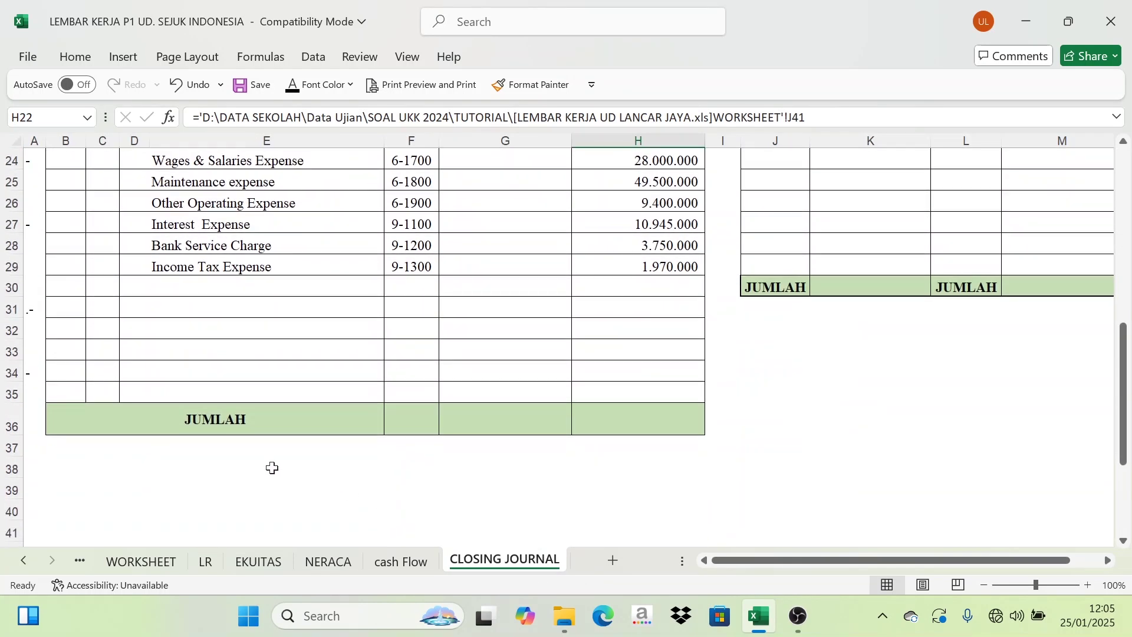
left_click(106, 316)
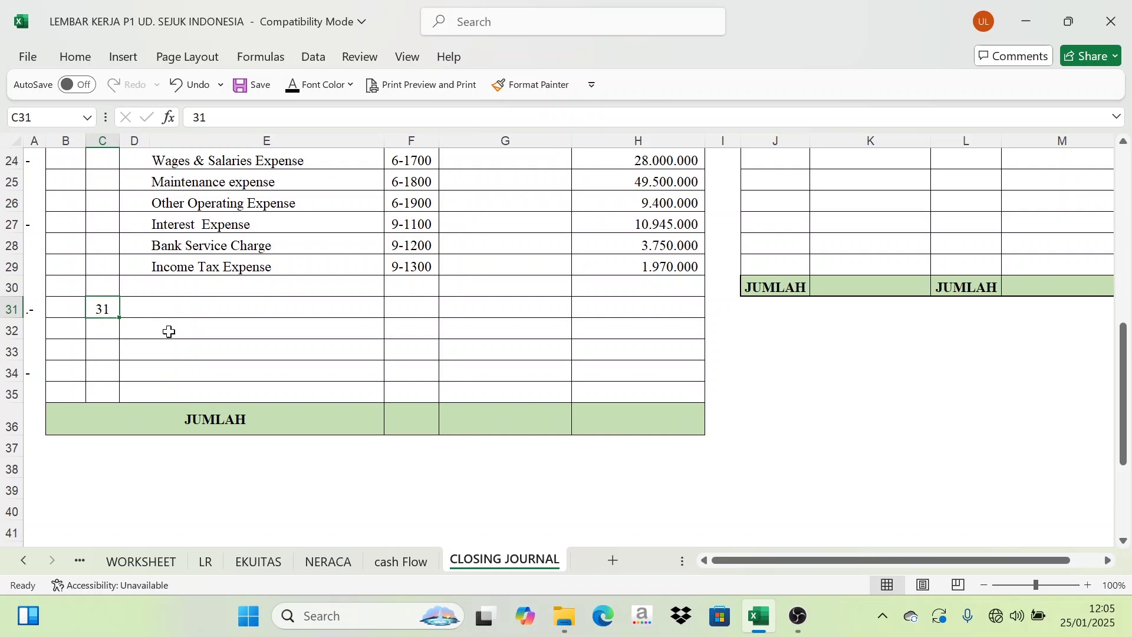
Step: Apply the Automatic font colour to the third entry's capital and Income Summary descriptions in E32 and D31 and its references in F31:F32
left_click(189, 328)
left_click(294, 90)
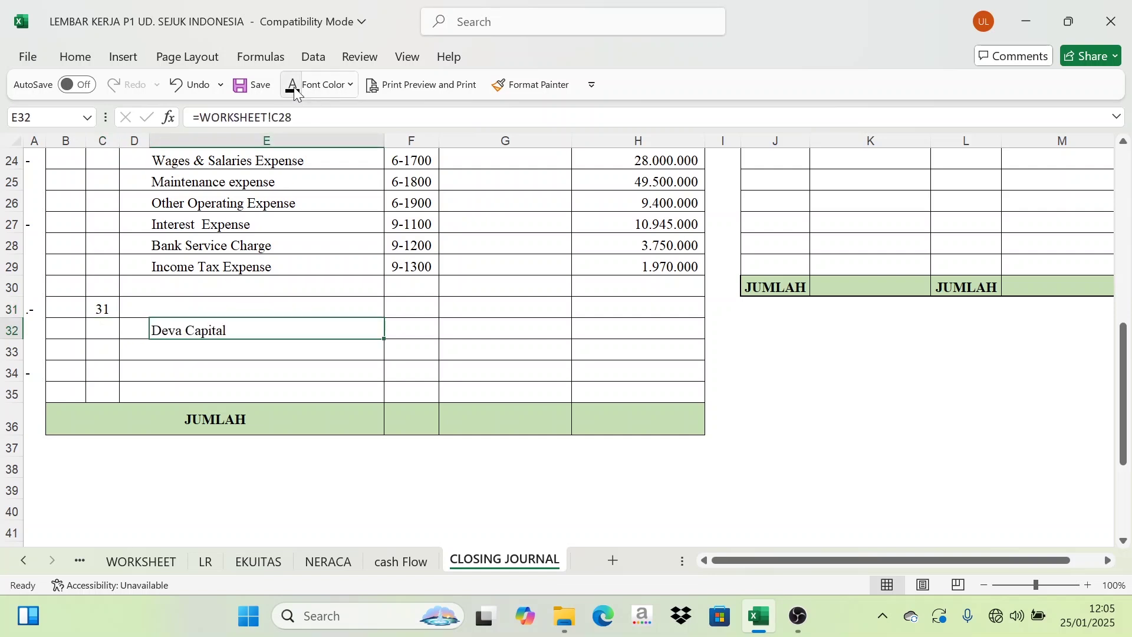
left_click(133, 312)
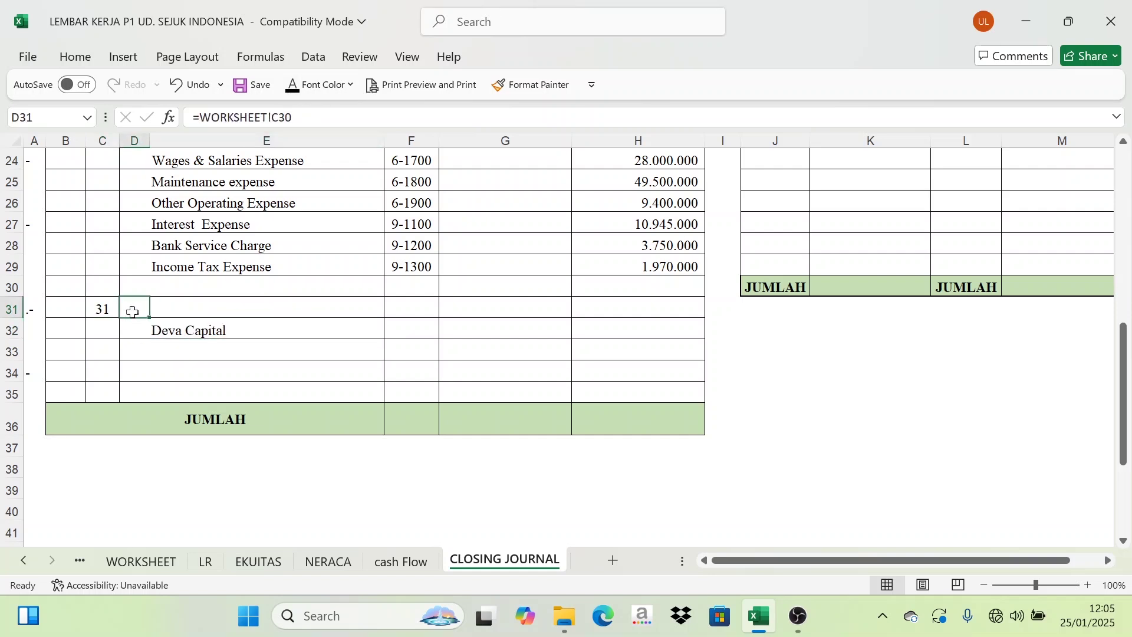
left_click(285, 92)
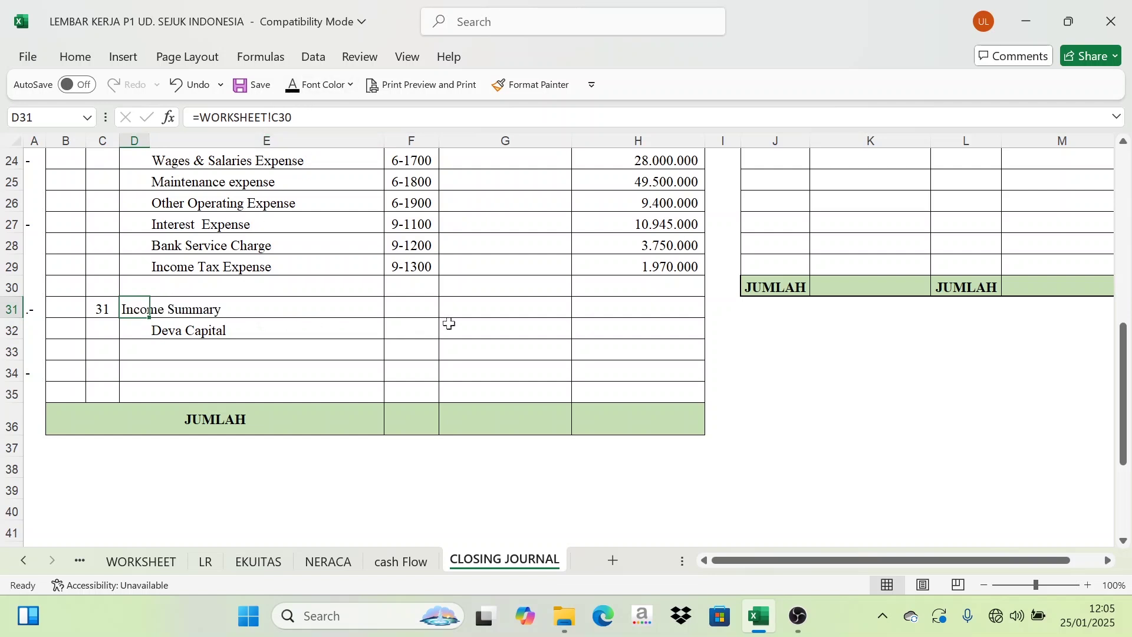
left_click_drag(411, 307, 412, 328)
left_click(295, 85)
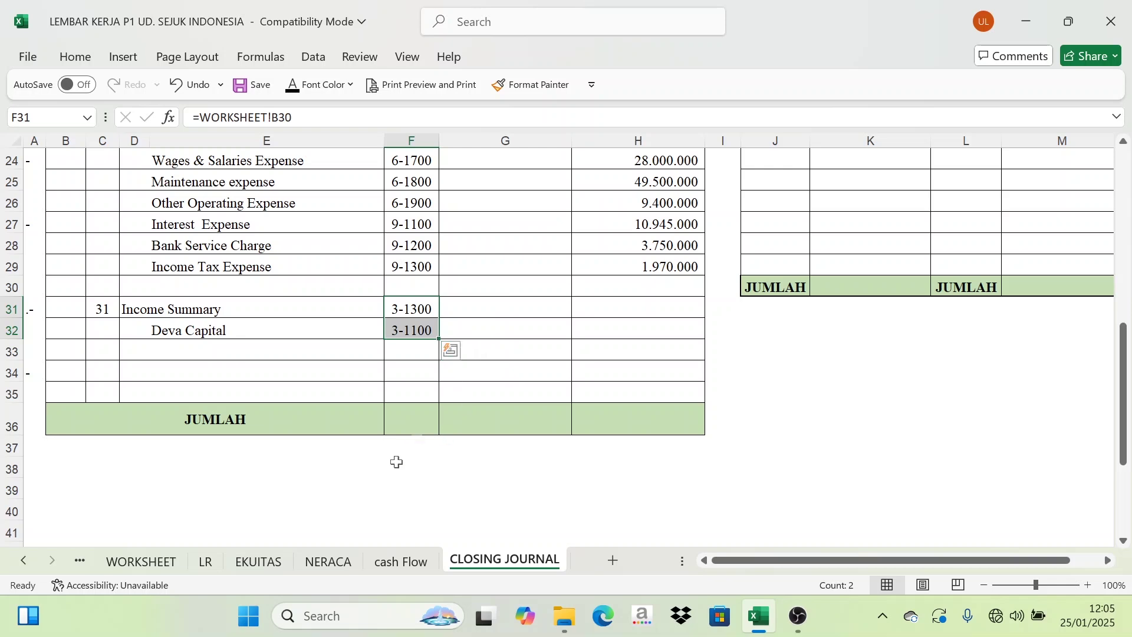
Step: Check Laba/Rugi Usaha in J52 of the WORKSHEET sheet, and apply the Automatic font colour to G31:H32 in the CLOSING JOURNAL sheet
left_click(158, 566)
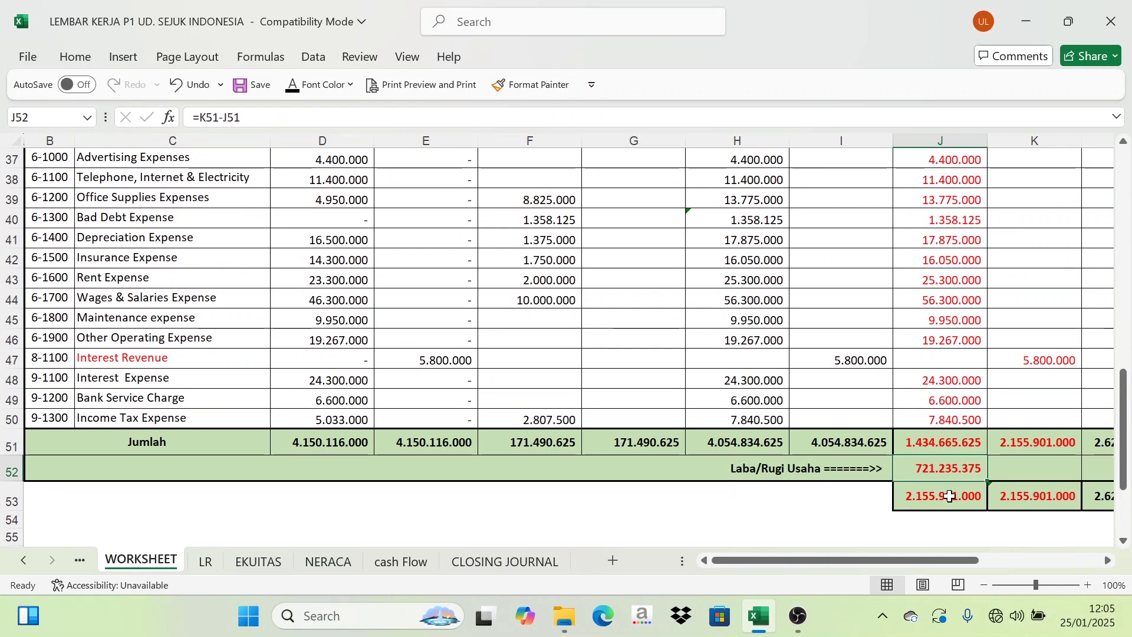
left_click(505, 562)
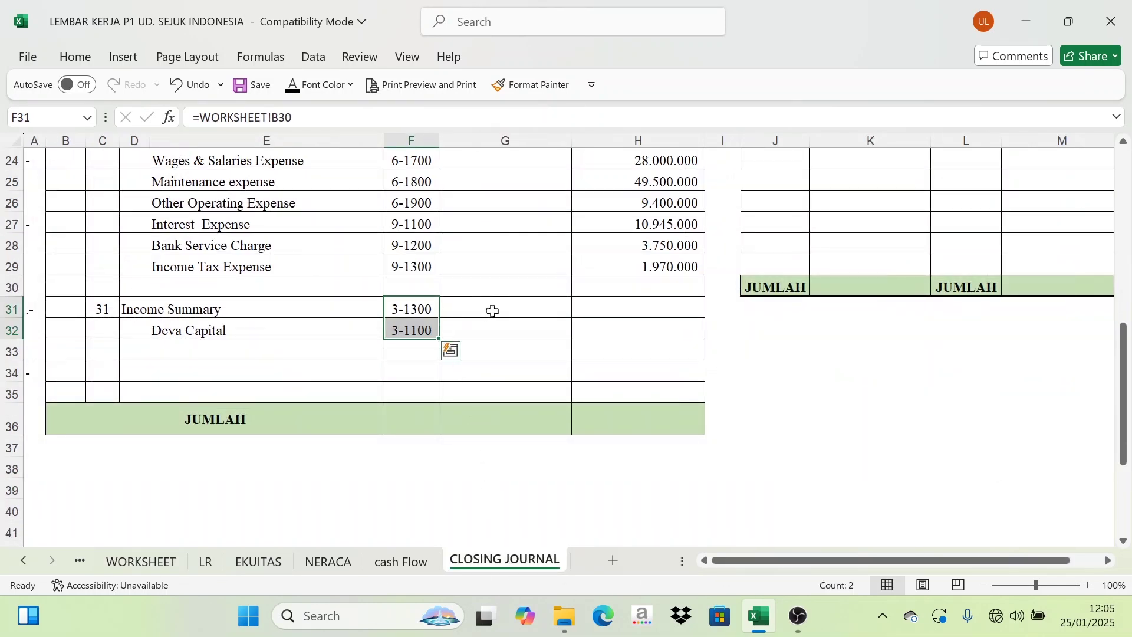
left_click_drag(492, 310, 606, 329)
left_click(290, 89)
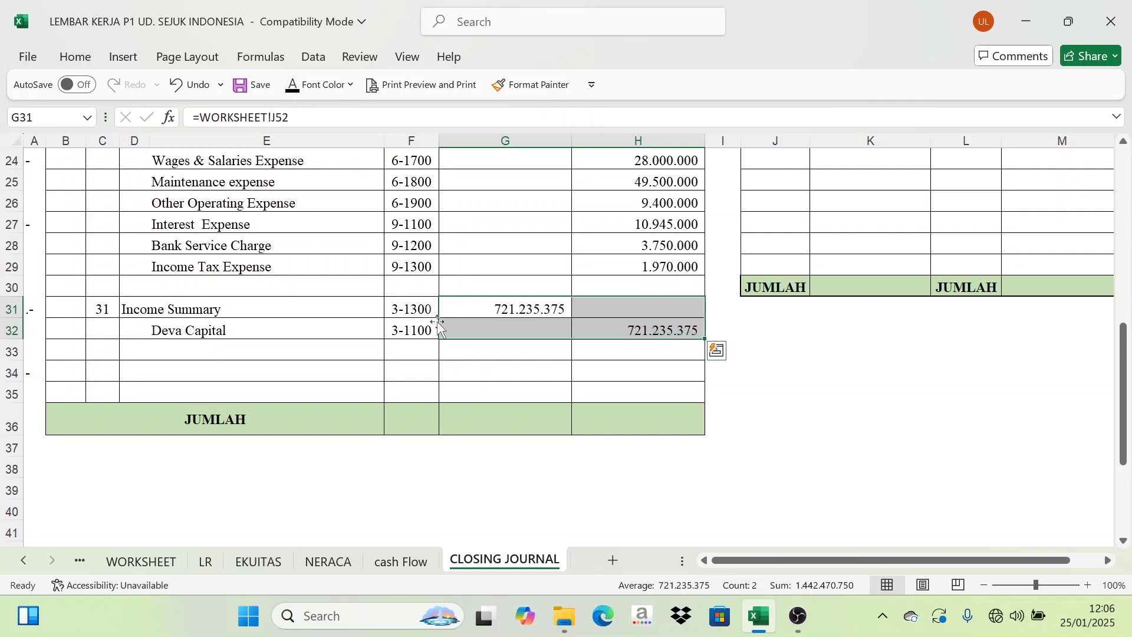
left_click(361, 373)
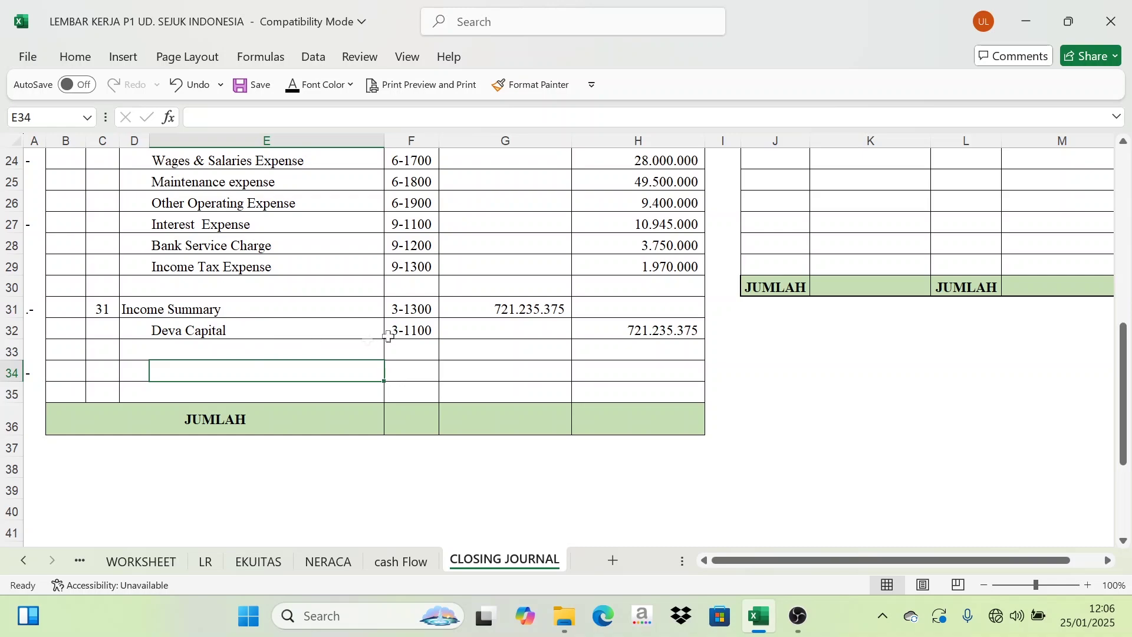
Step: In the WORKSHEET sheet, apply the standard Red font colour to the owner's drawing account in row 29
left_click(142, 560)
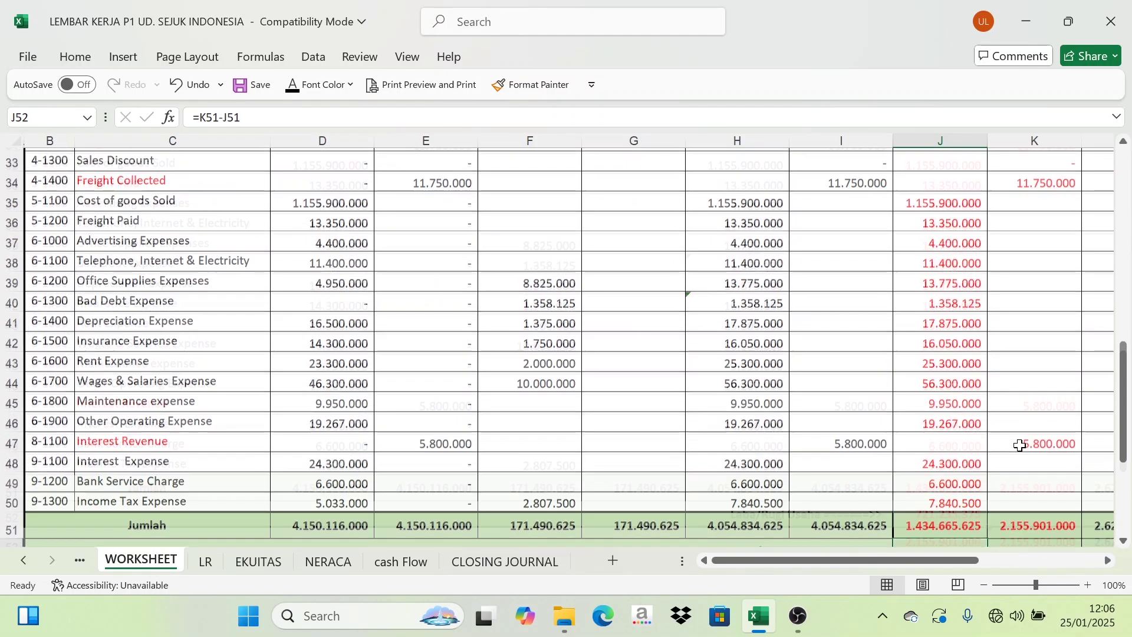
scroll(1021, 445, "up", 3)
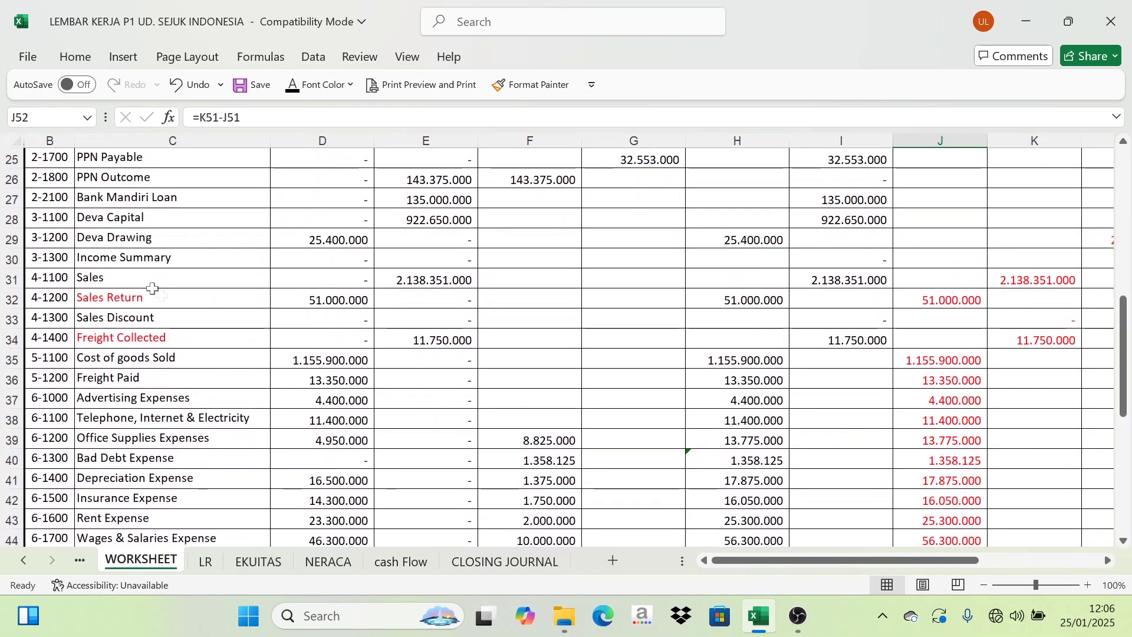
scroll(182, 335, "up", 3)
scroll(182, 331, "down", 2)
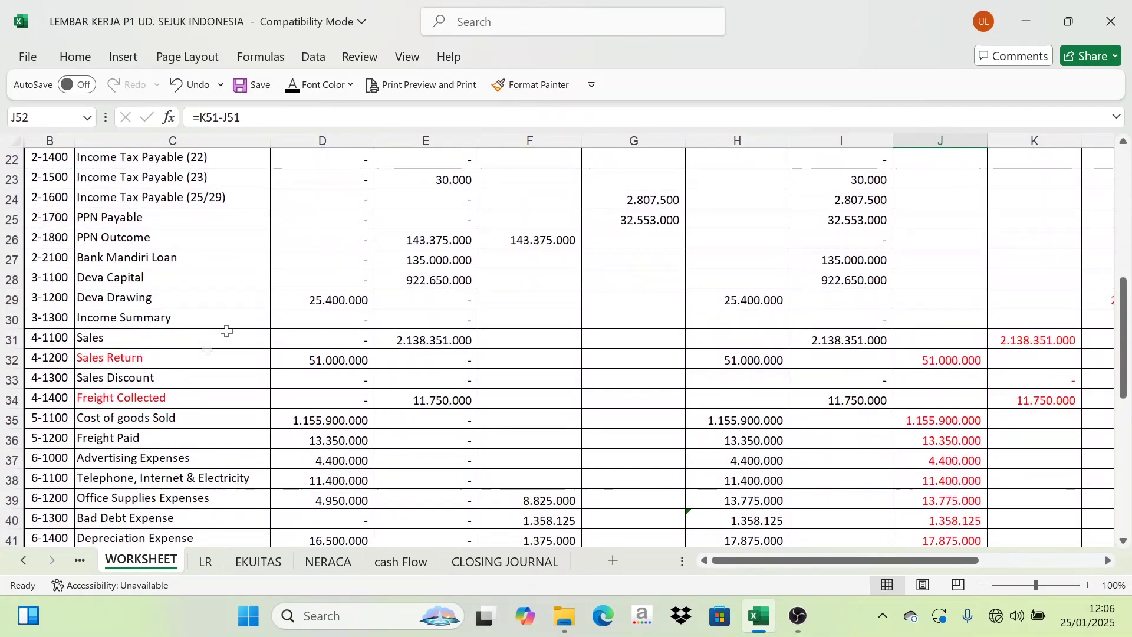
left_click(92, 301)
left_click(23, 301)
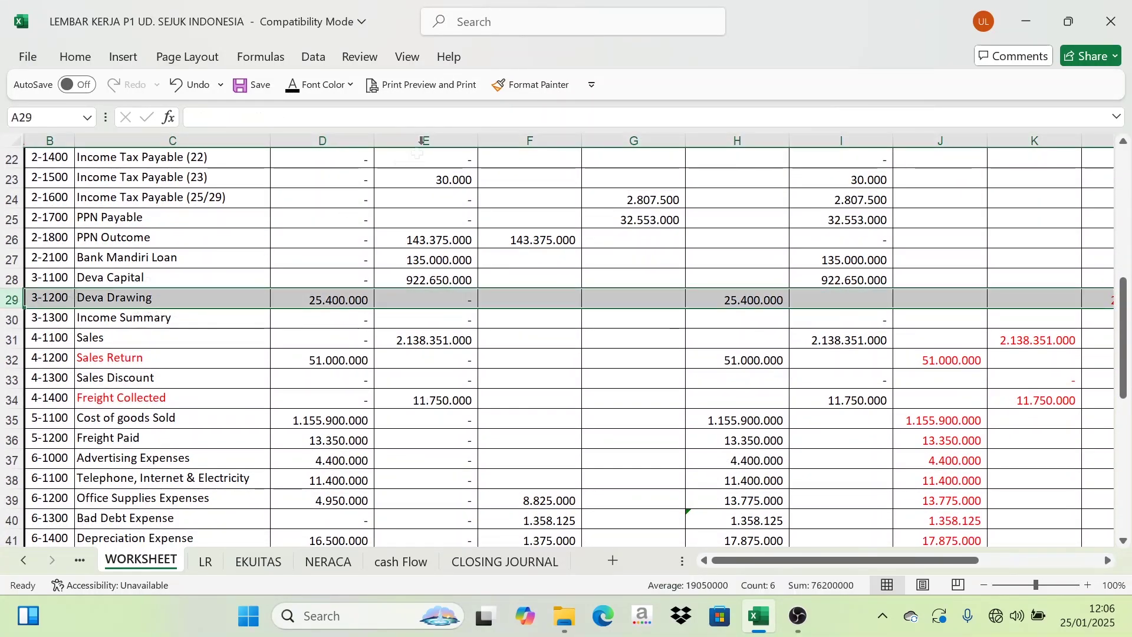
left_click(352, 86)
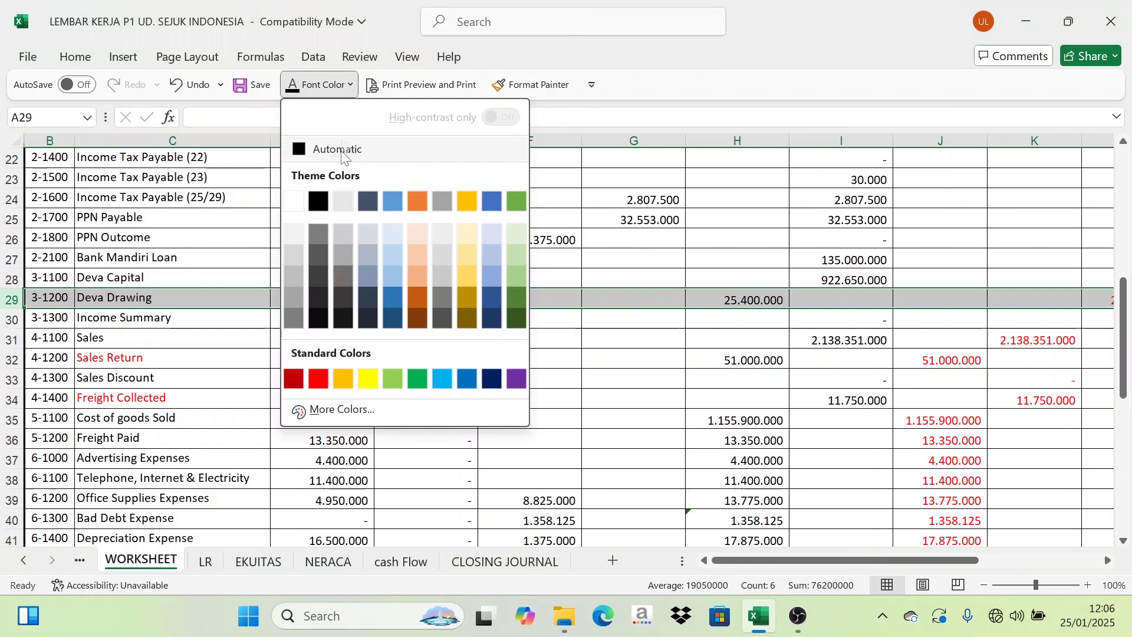
left_click(312, 378)
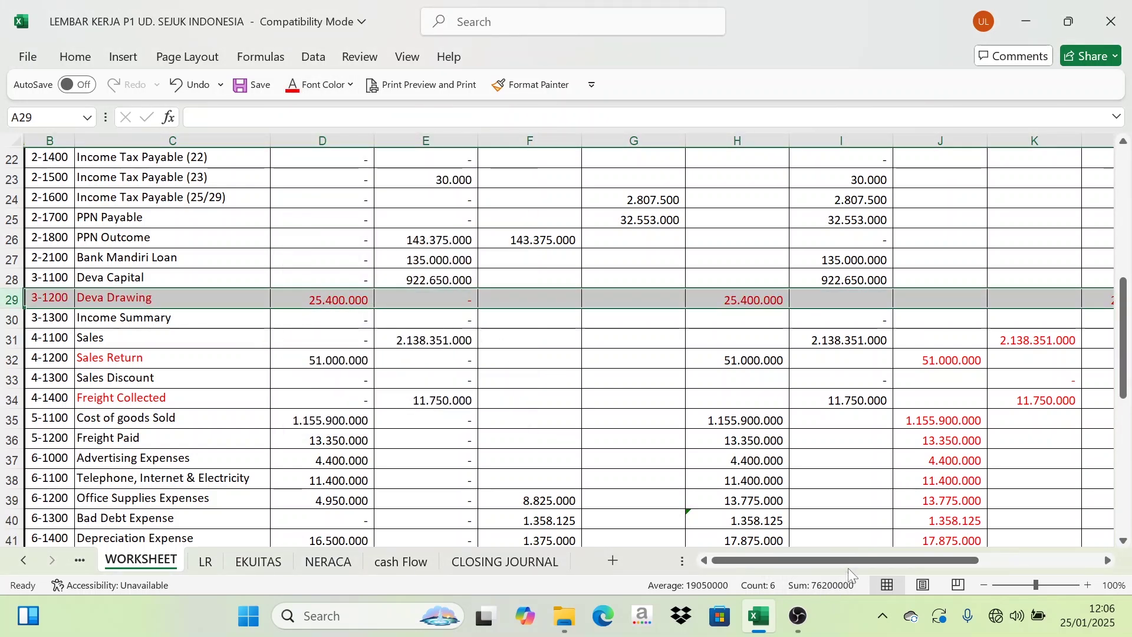
Step: Check the owner's drawing amount and its formula in L29 against the NERACA debit column heading
left_click_drag(864, 561, 962, 564)
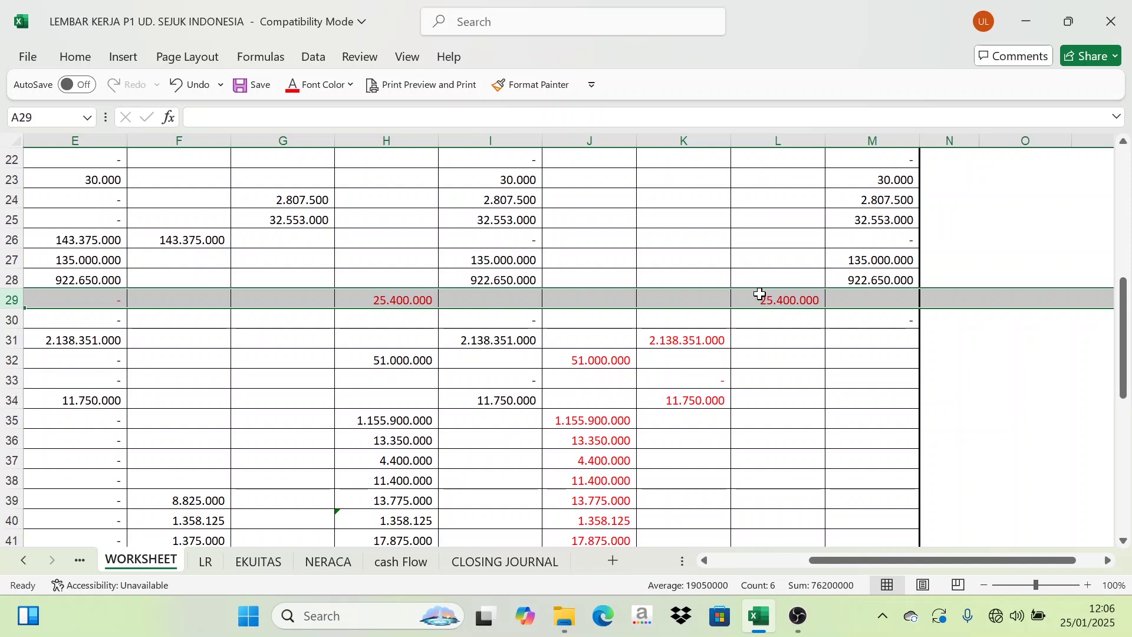
left_click(761, 295)
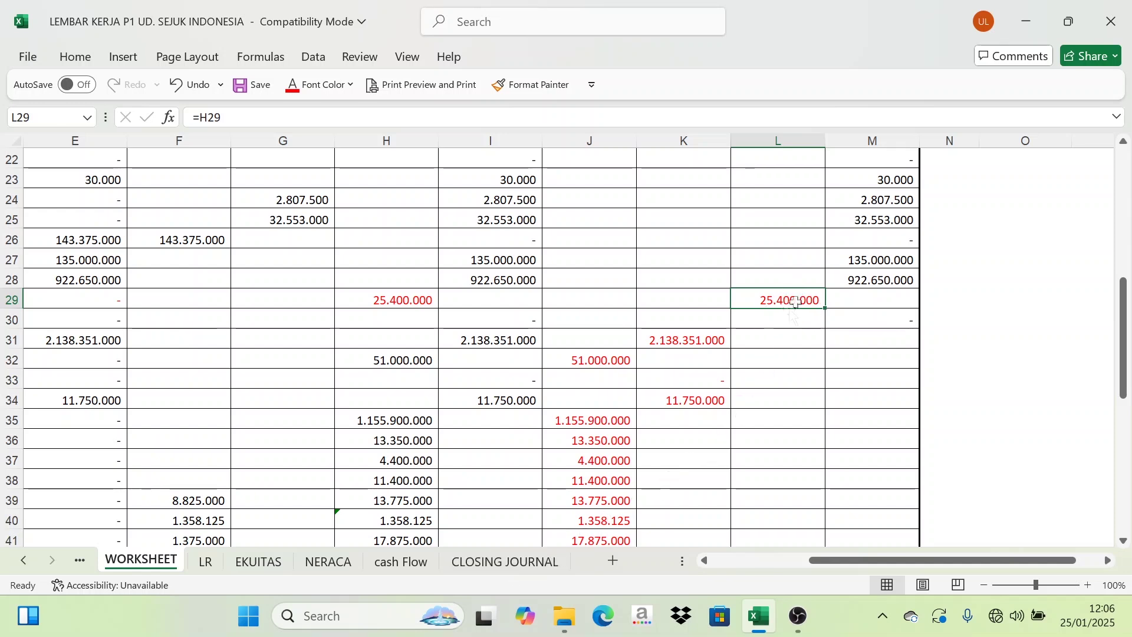
scroll(750, 321, "up", 4)
scroll(772, 292, "down", 3)
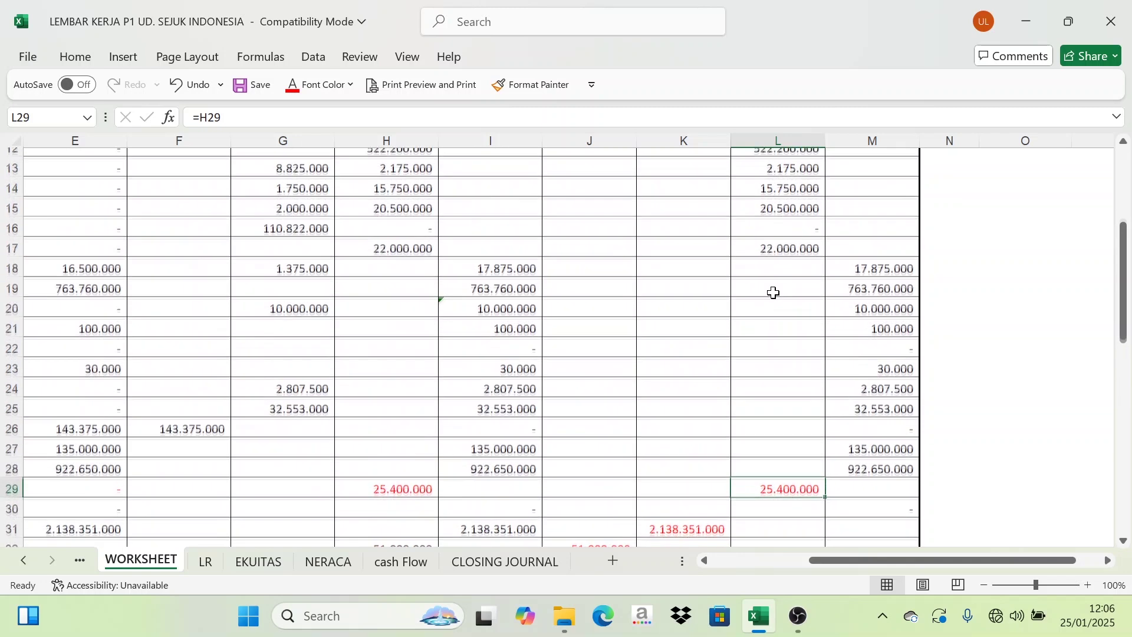
scroll(784, 354, "up", 4)
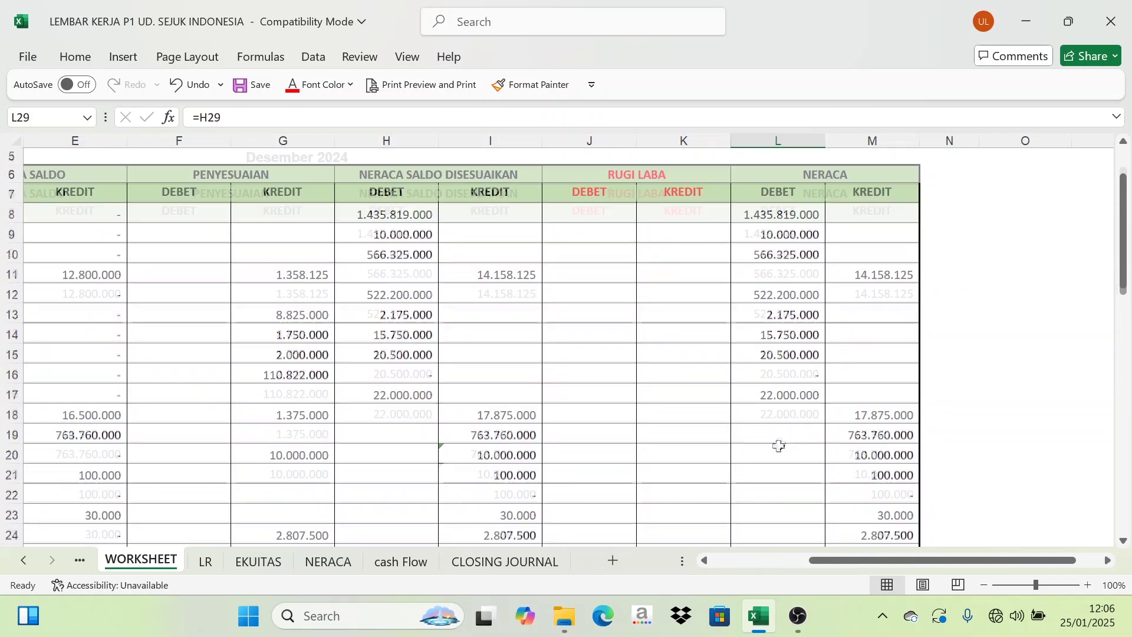
scroll(781, 445, "down", 5)
Step: In the CLOSING JOURNAL sheet, apply the Automatic font colour to the fourth entry's drawing description in E35 and capital description in D34
left_click(466, 559)
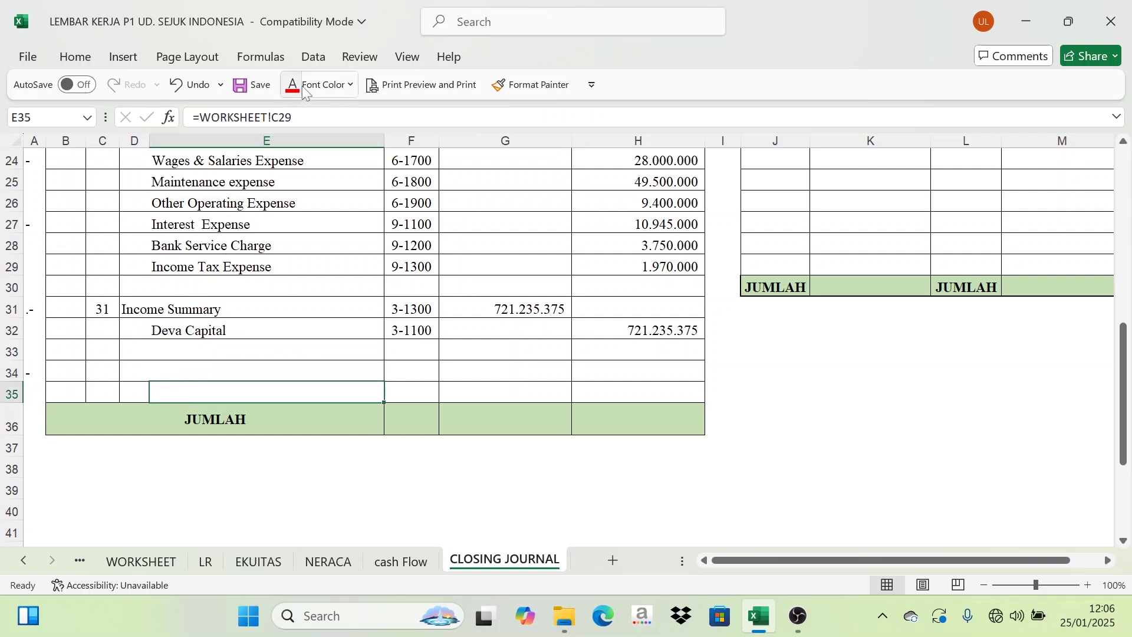
left_click(351, 84)
left_click(326, 146)
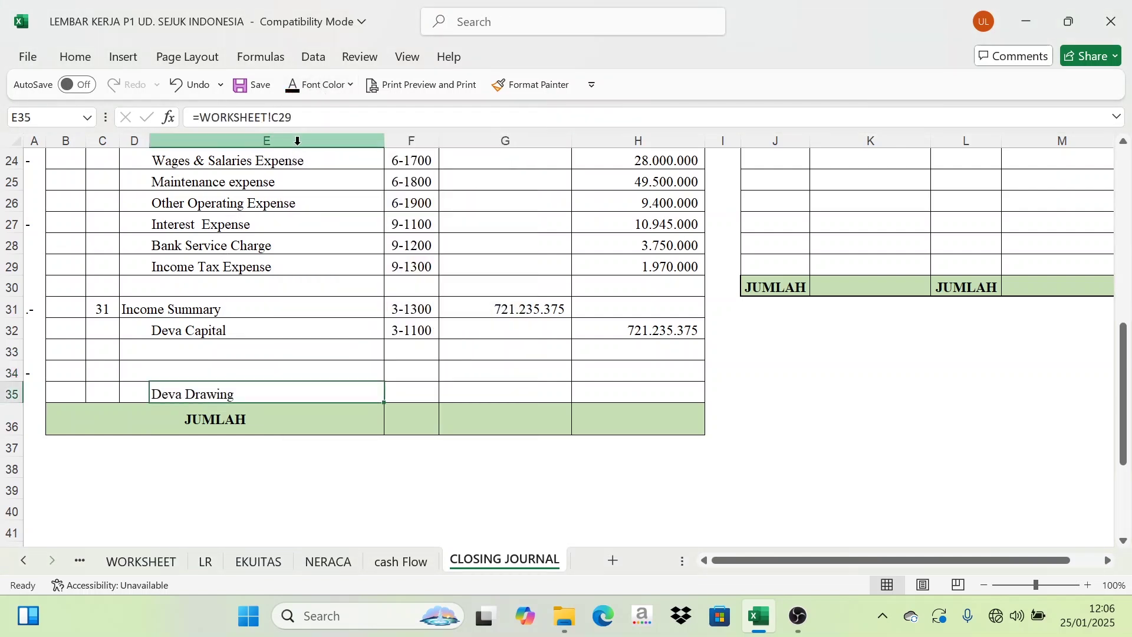
left_click(130, 372)
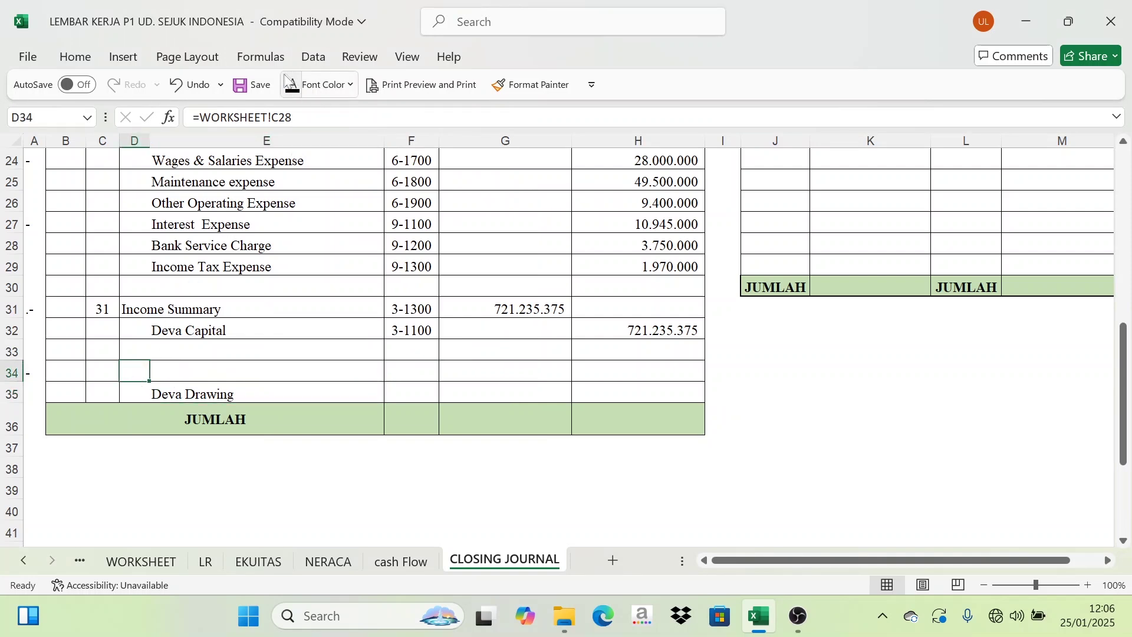
left_click(296, 86)
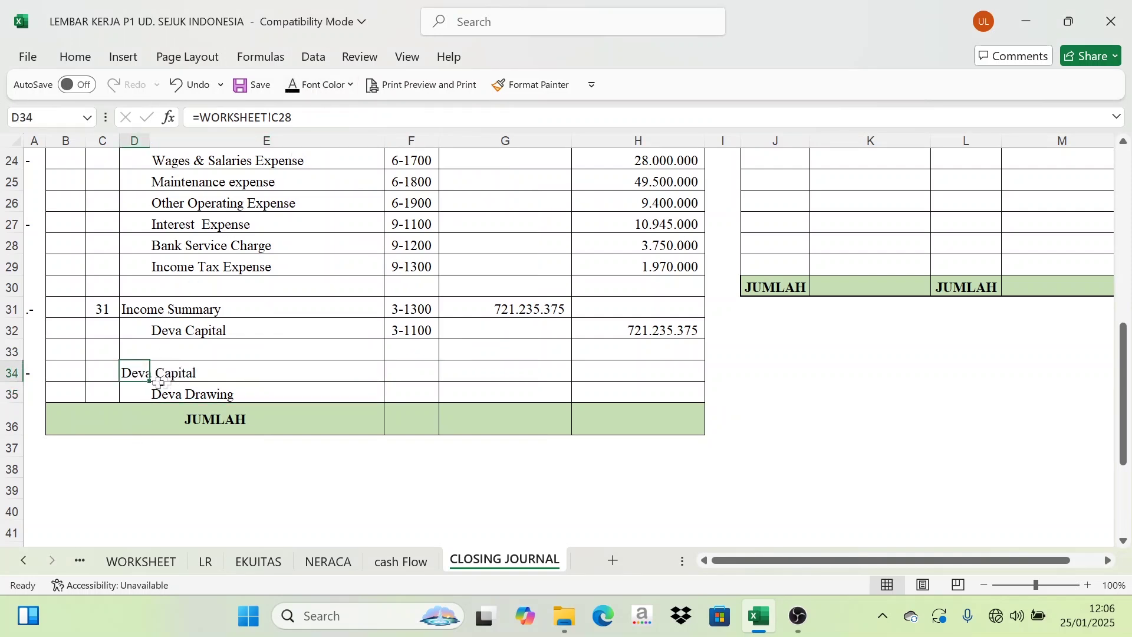
left_click(236, 373)
left_click(142, 374)
left_click(188, 368)
left_click(174, 397)
left_click(141, 367)
Step: Apply the Automatic font colour to the fourth entry's references in F34:F35 and amounts in G34:H35, checking L29 in the WORKSHEET sheet
left_click_drag(410, 370, 405, 386)
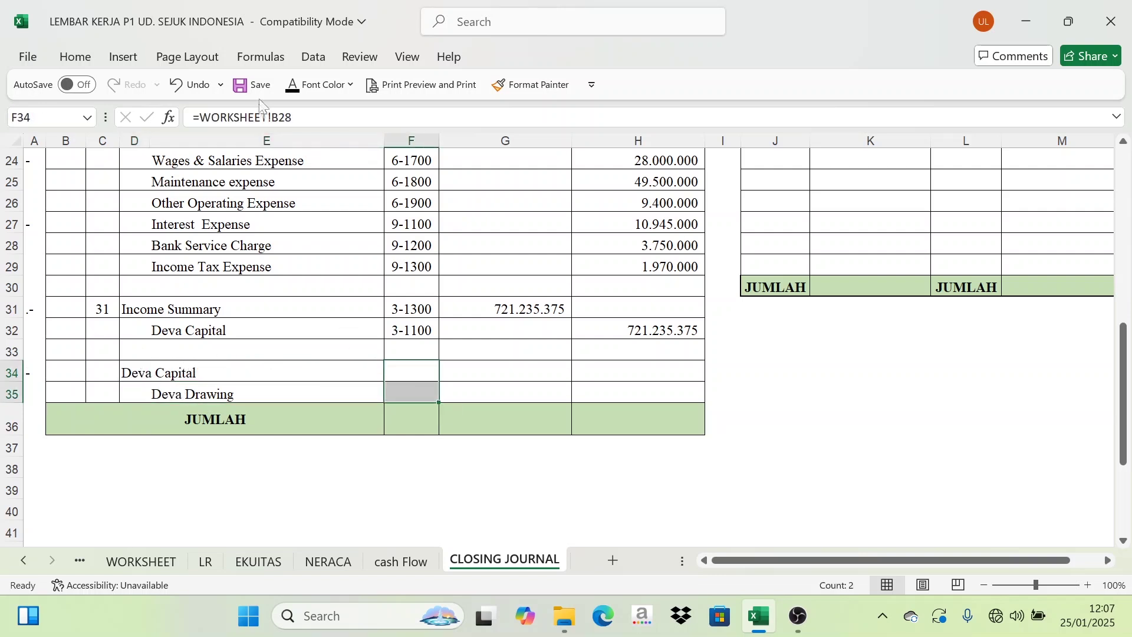
key("ctrl+v")
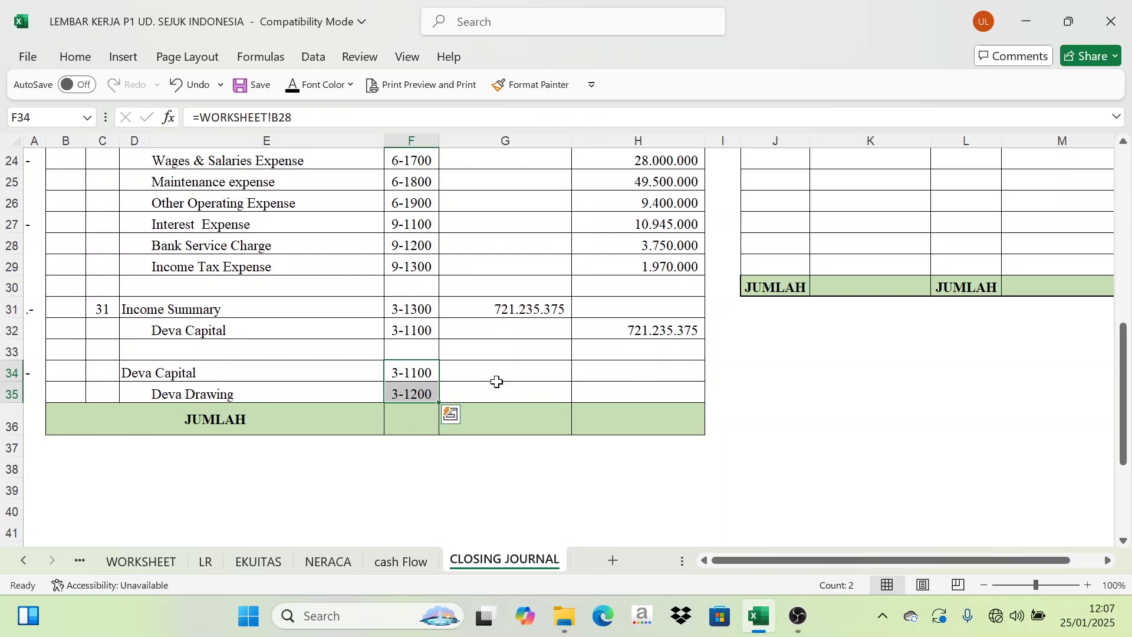
left_click_drag(519, 361, 614, 387)
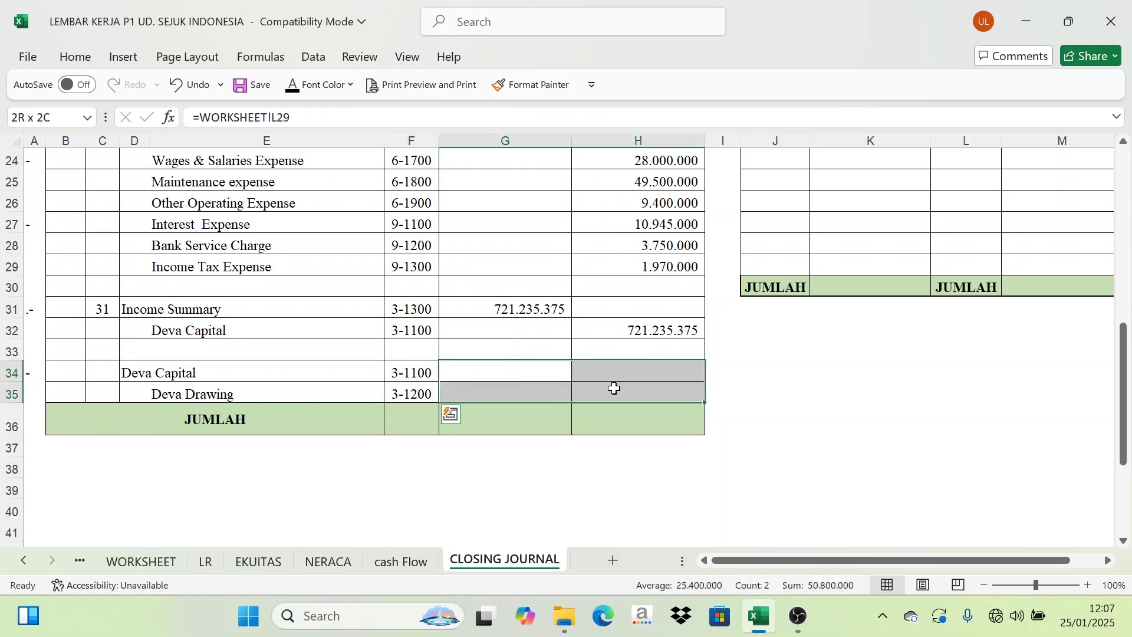
left_click(140, 561)
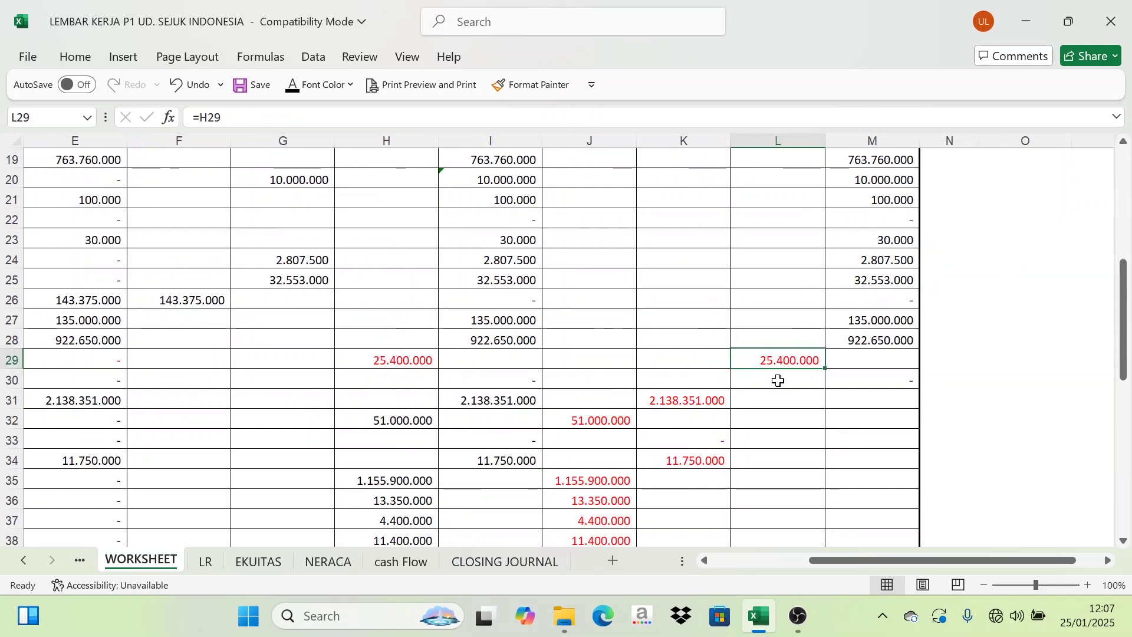
left_click(504, 561)
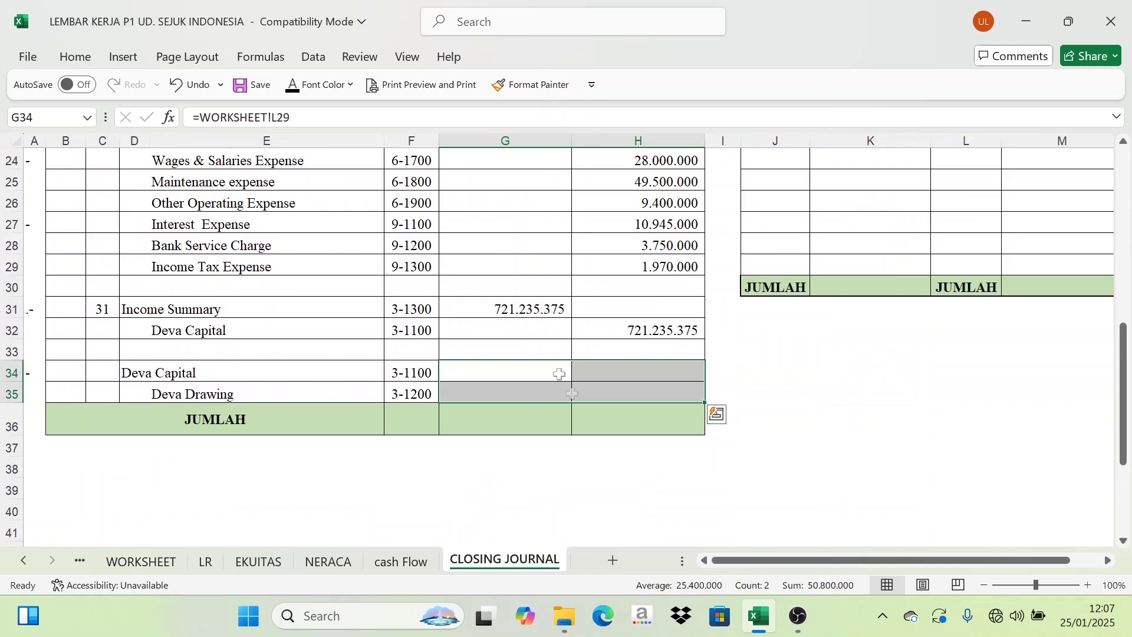
left_click(481, 333)
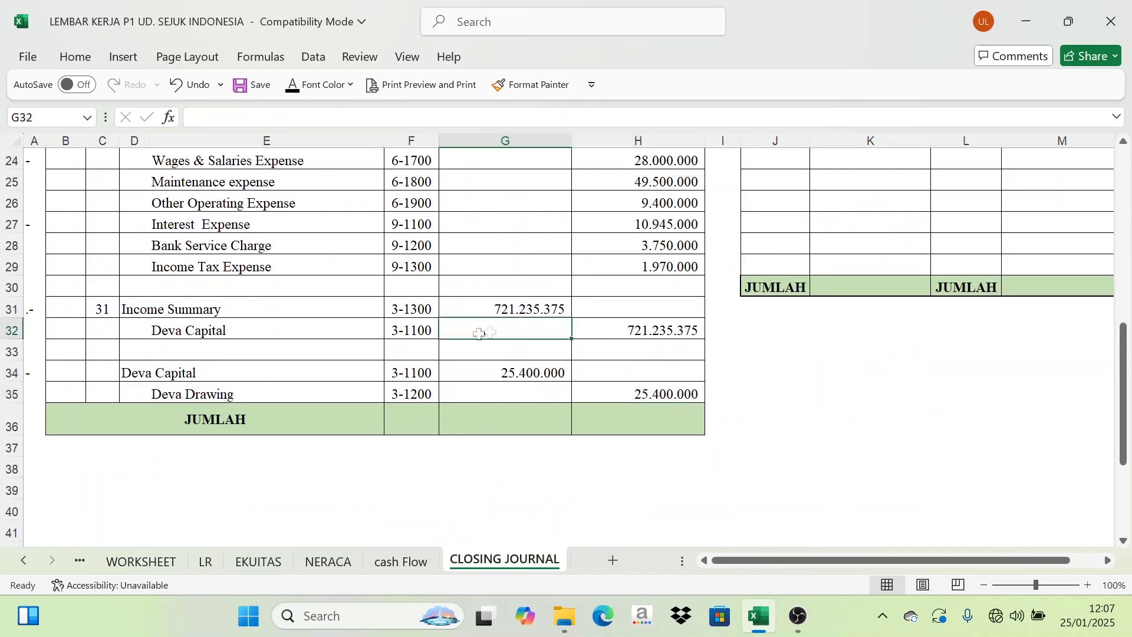
Step: Review the closing journal's revenue, expense, income summary and drawing entries with their debit and credit amounts
scroll(431, 291, "up", 8)
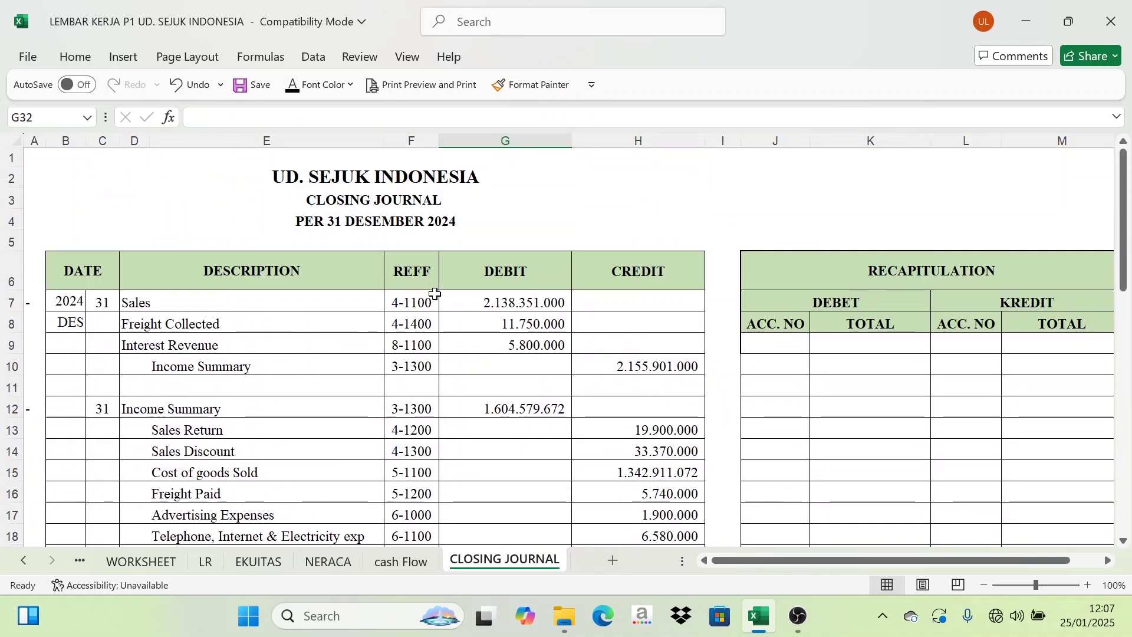
scroll(486, 276, "down", 7)
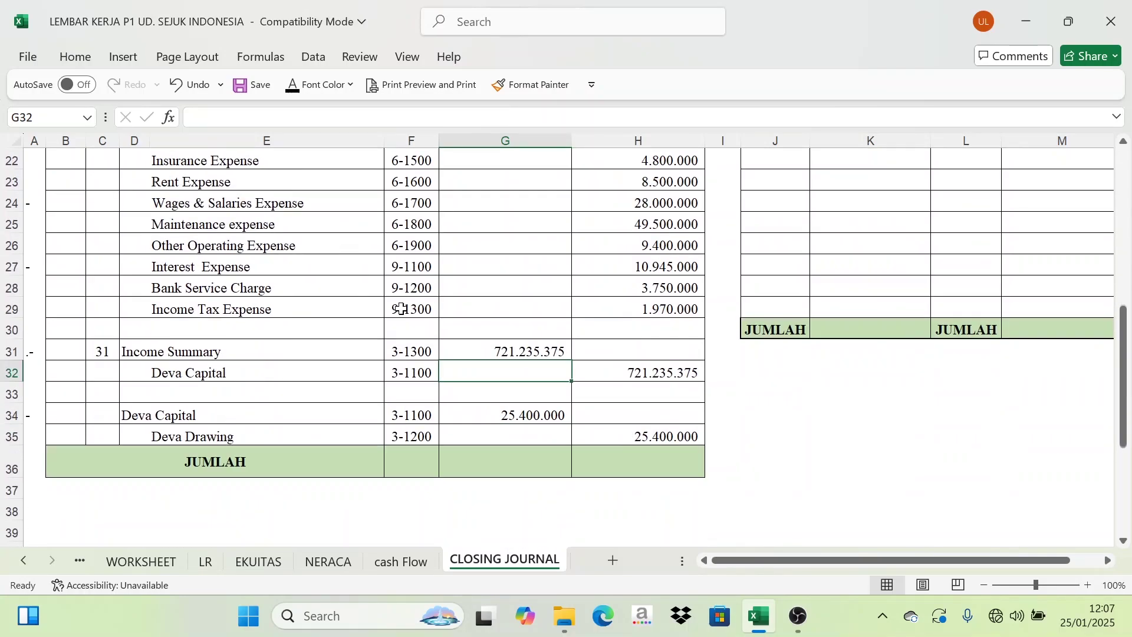
scroll(401, 309, "up", 5)
scroll(401, 309, "up", 2)
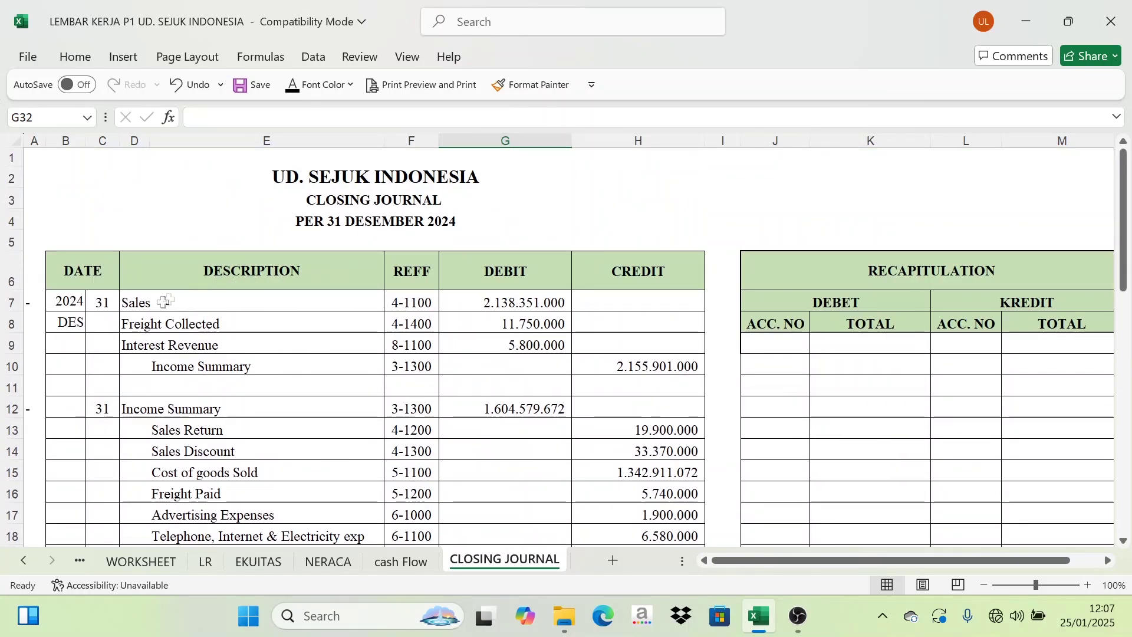
left_click(137, 302)
left_click_drag(137, 301, 253, 346)
scroll(171, 297, "down", 2)
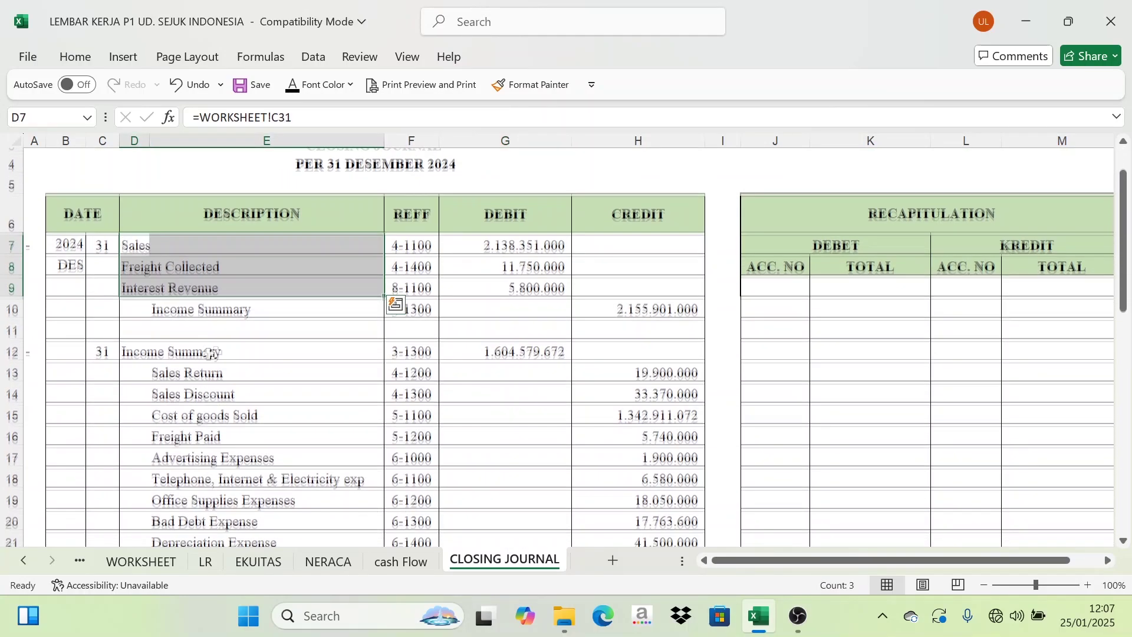
left_click_drag(171, 297, 239, 481)
scroll(242, 478, "down", 4)
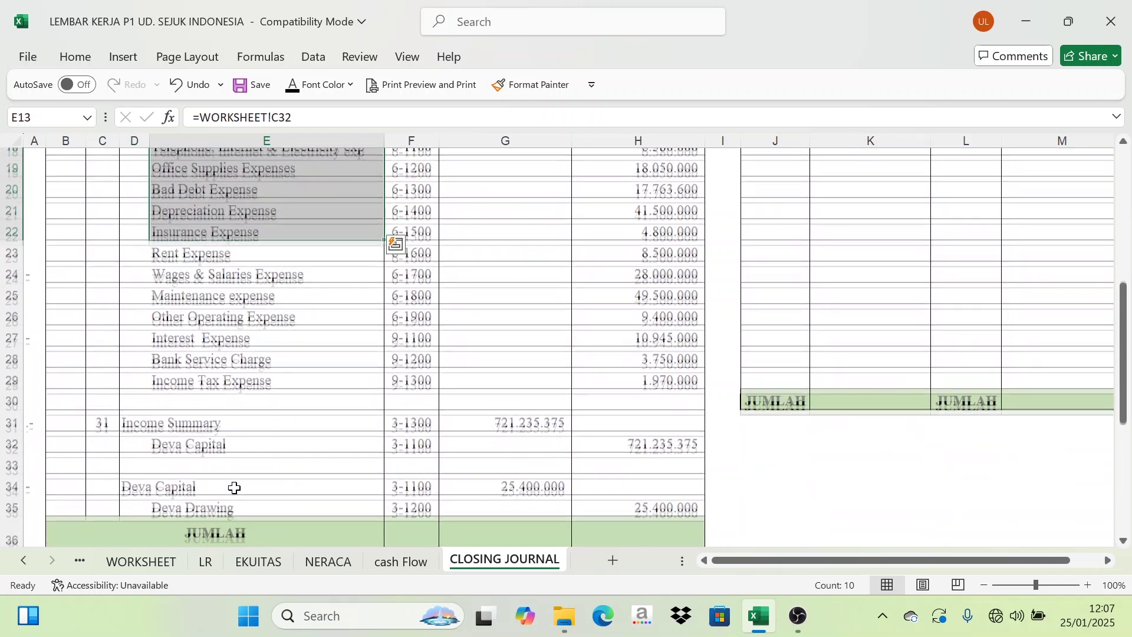
scroll(245, 469, "down", 1)
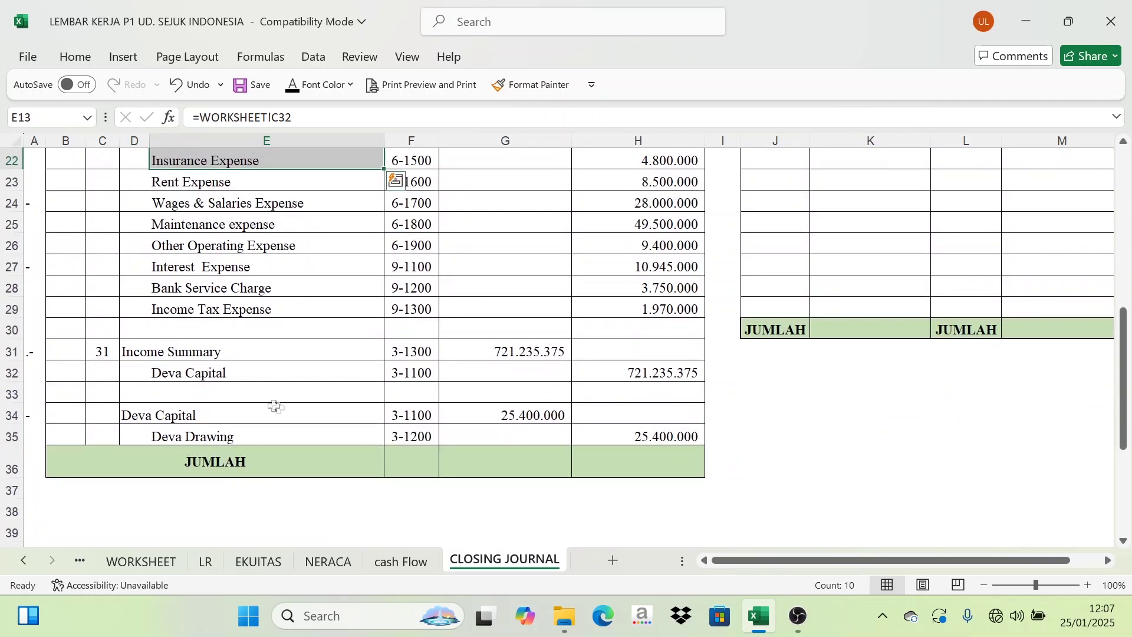
left_click(187, 371)
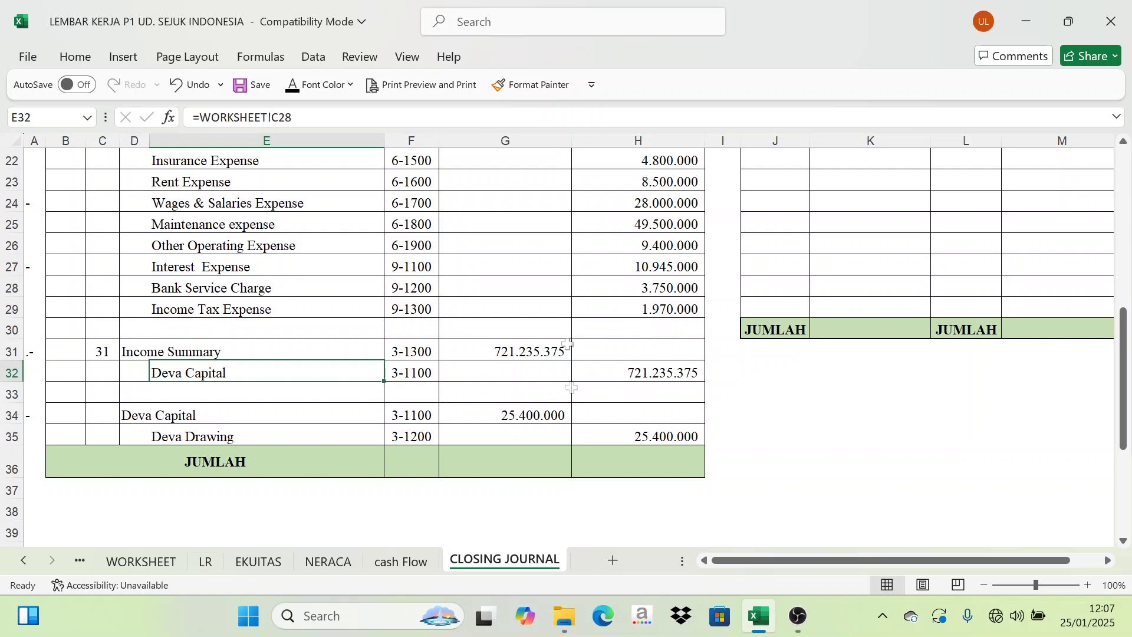
left_click_drag(494, 252, 532, 415)
left_click_drag(674, 250, 716, 435)
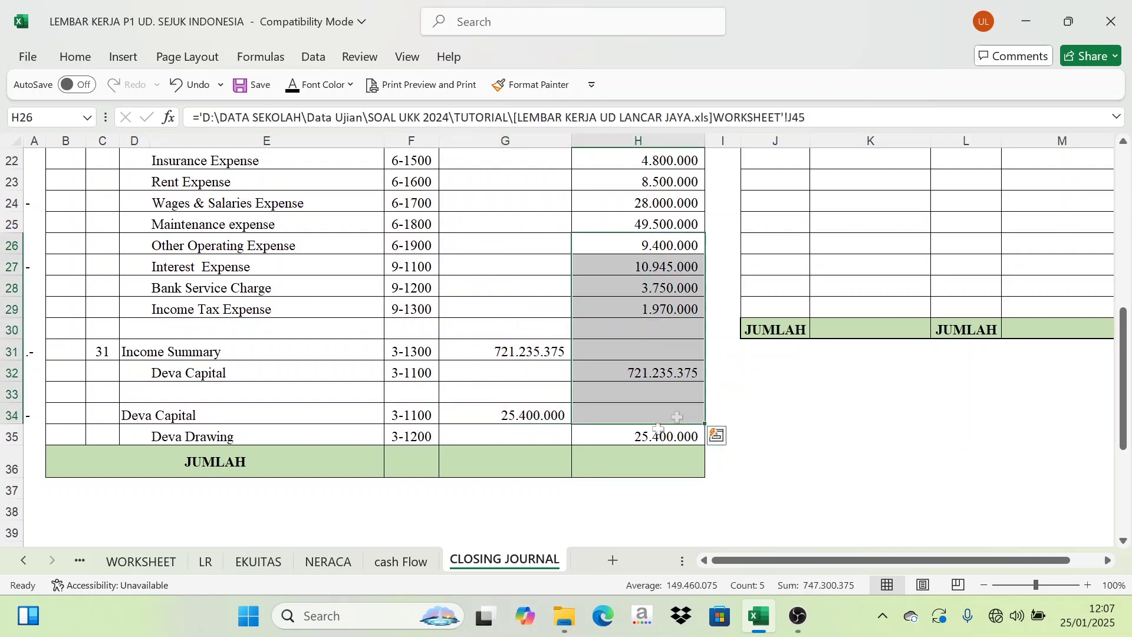
Step: Apply the Automatic font colour to the JUMLAH debit and credit totals in G36:H36
left_click(520, 462)
left_click_drag(519, 462, 608, 459)
left_click(293, 84)
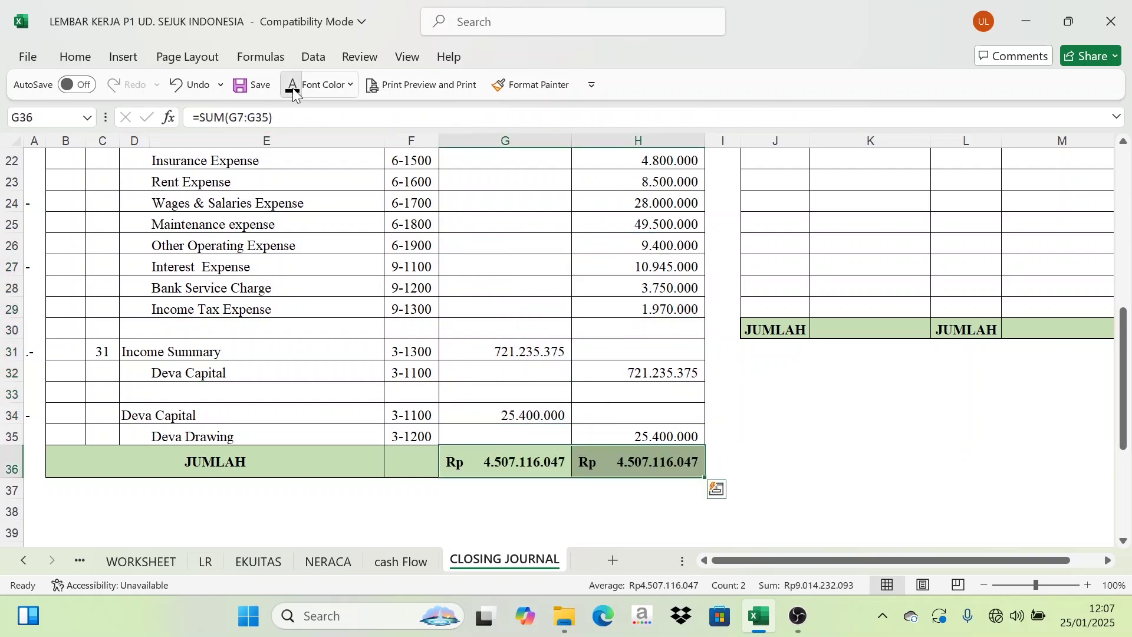
left_click(542, 289)
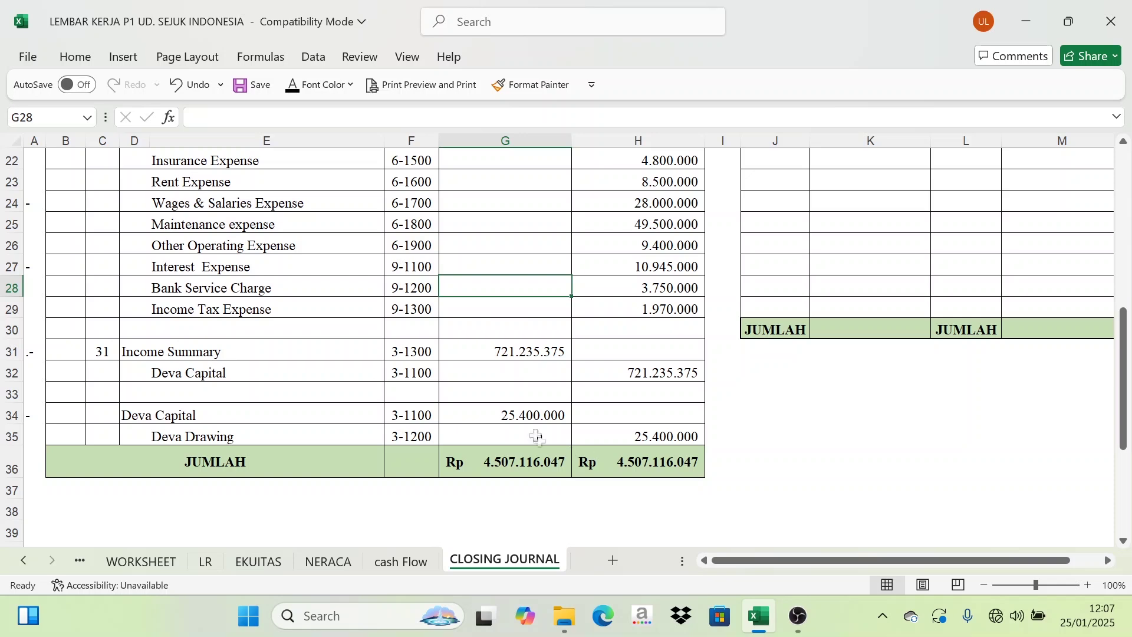
Step: Apply the standard Red font colour to the revenue account references in F7:F9
scroll(507, 407, "up", 7)
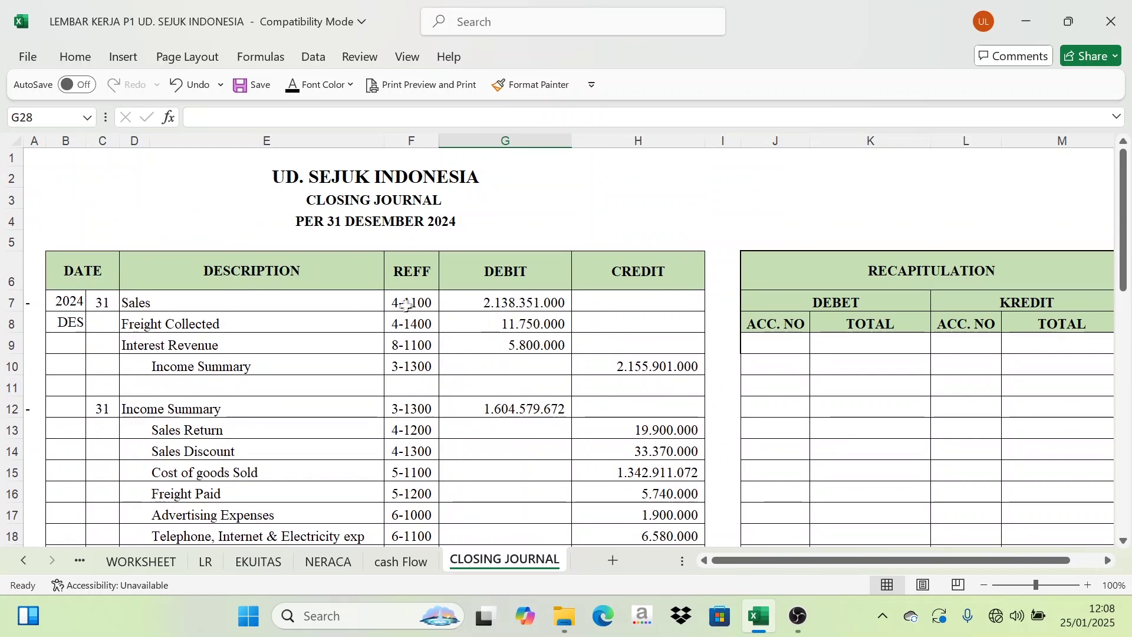
left_click_drag(417, 300, 413, 347)
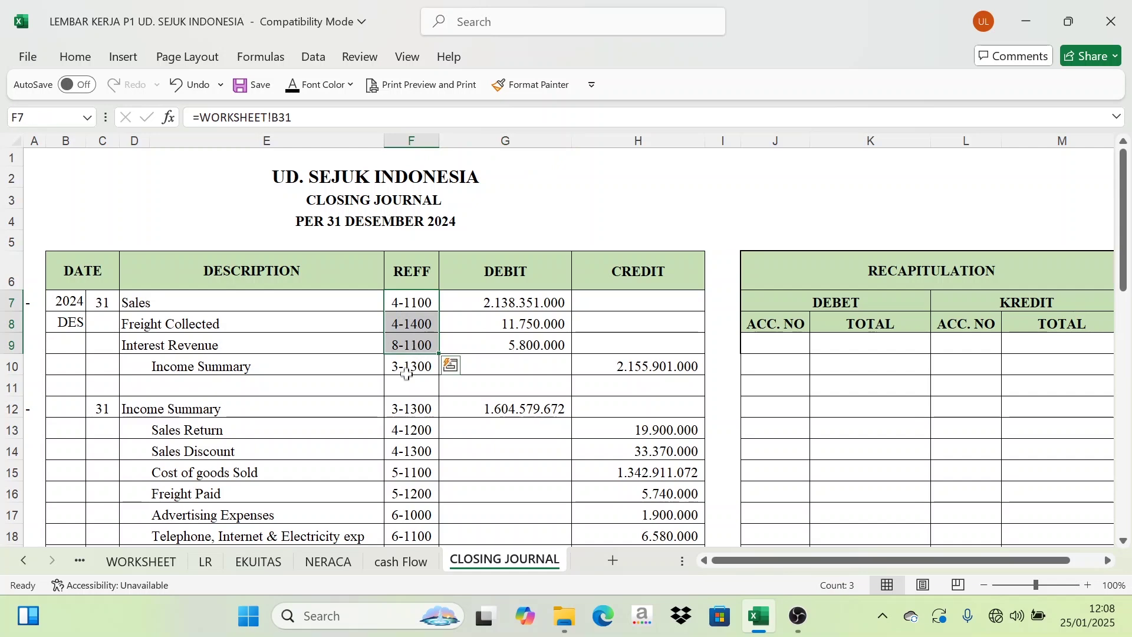
scroll(405, 377, "down", 1)
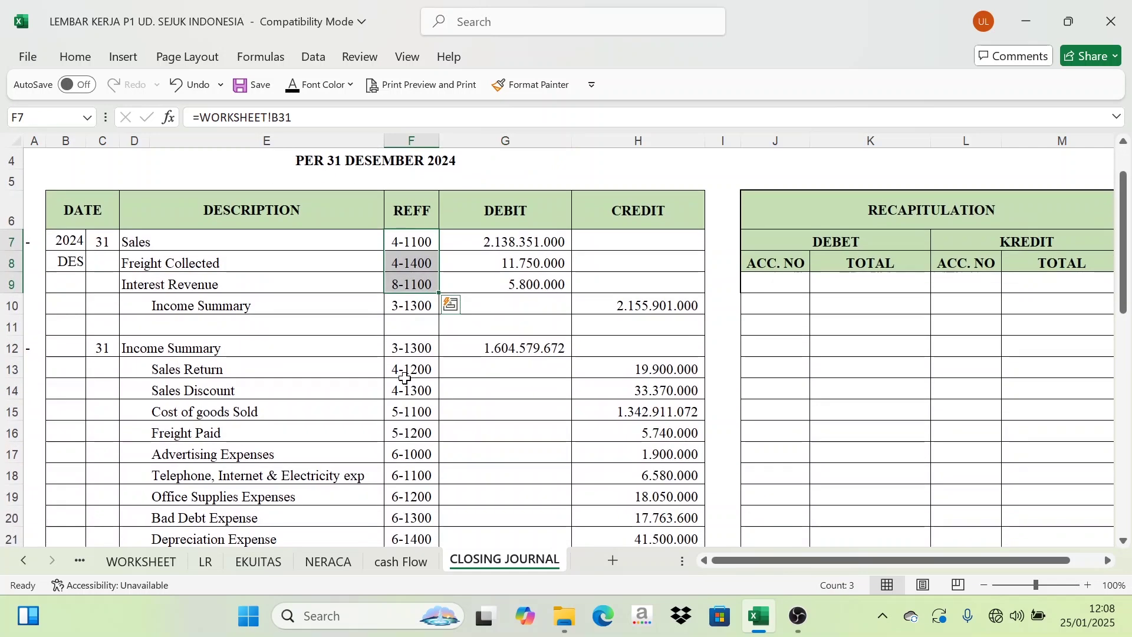
left_click(351, 86)
left_click(319, 379)
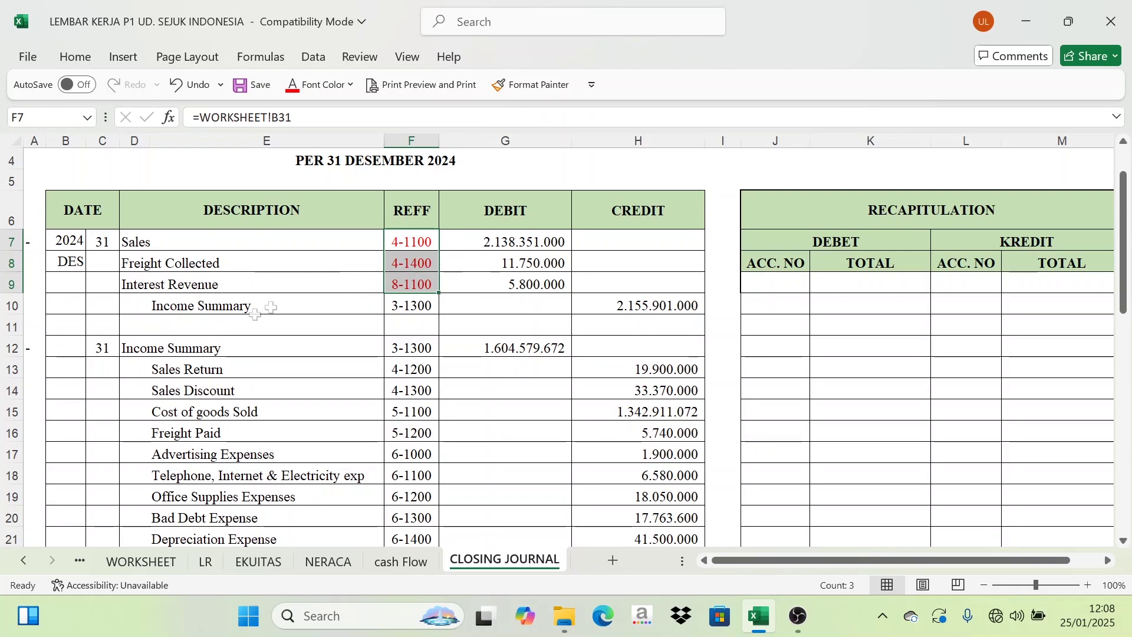
Step: Apply the Red font colour to the Income Summary references in F12 and F31 and the capital account reference in F34
left_click(410, 353)
scroll(404, 430, "down", 5)
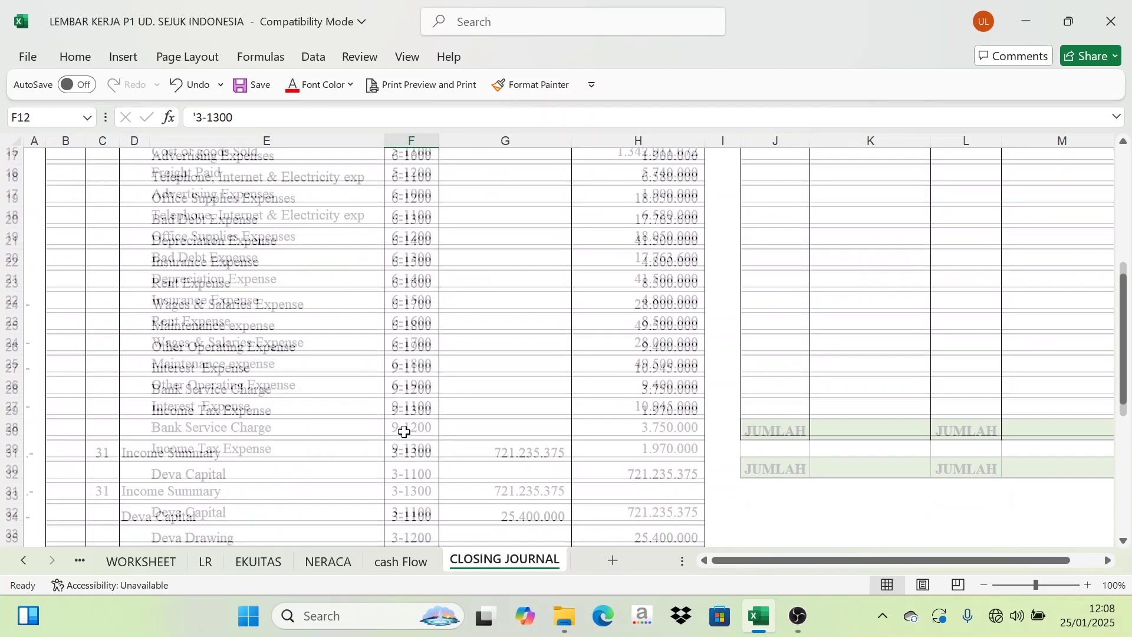
left_click(421, 414)
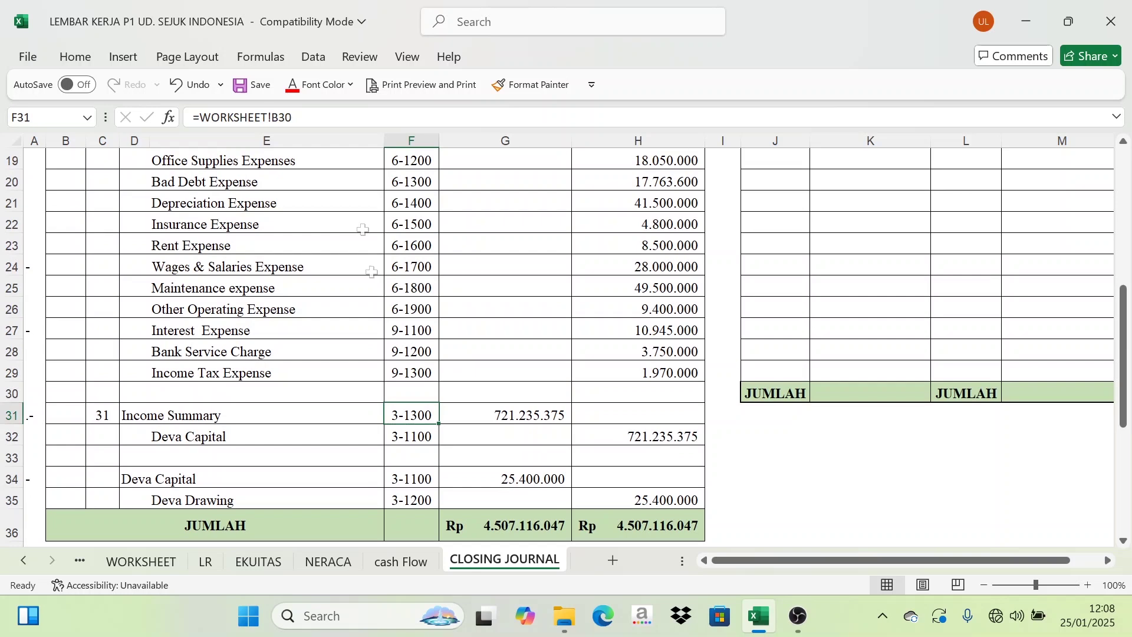
left_click(291, 84)
left_click(390, 474)
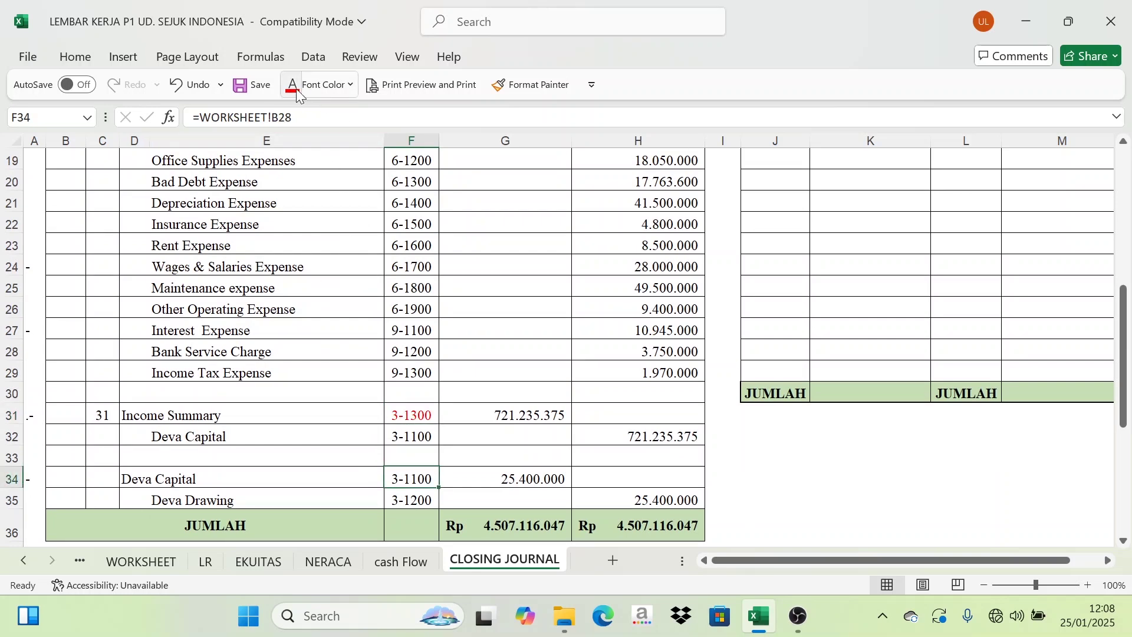
left_click(423, 422)
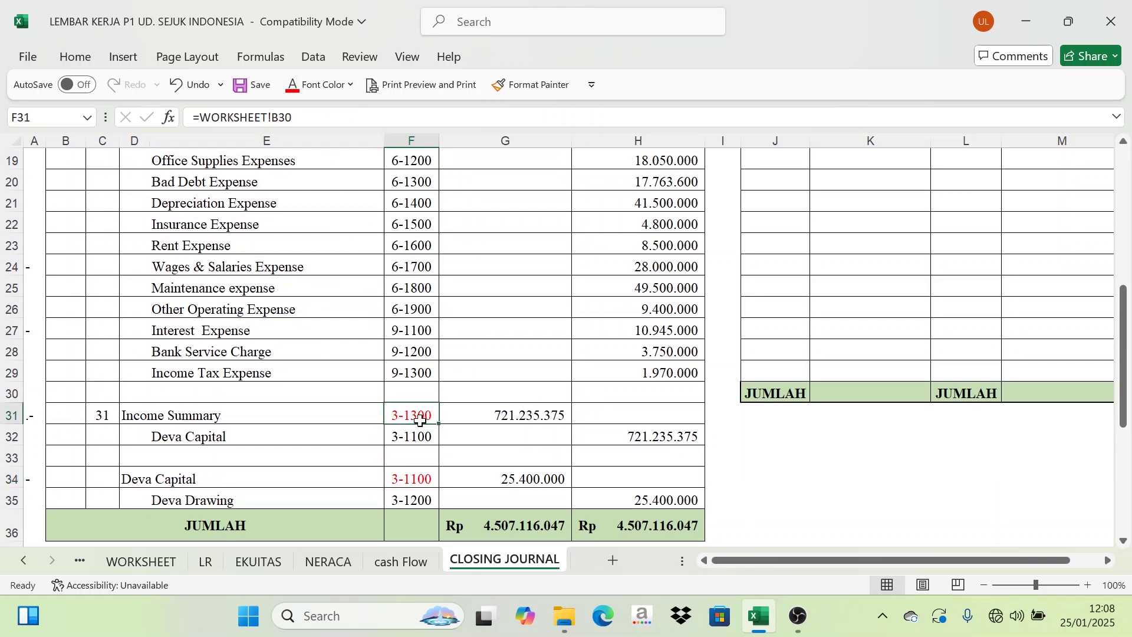
scroll(422, 413, "up", 5)
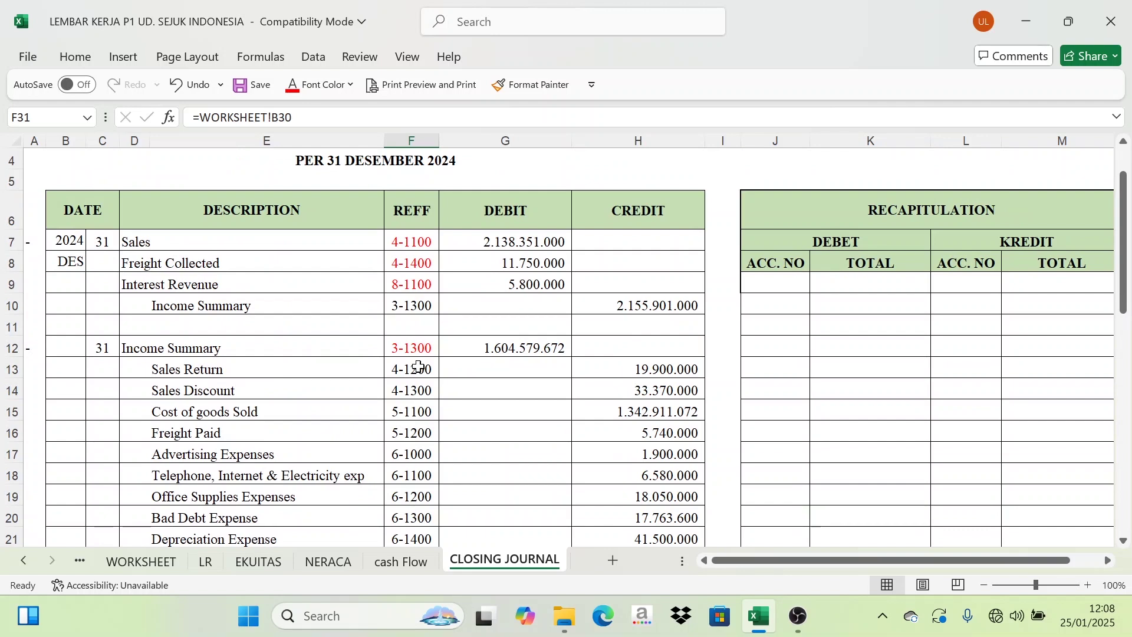
Step: Check the red debit references in column F and apply the Automatic font colour to the recapitulation's debit account numbers in J9:J16
scroll(412, 356, "down", 1)
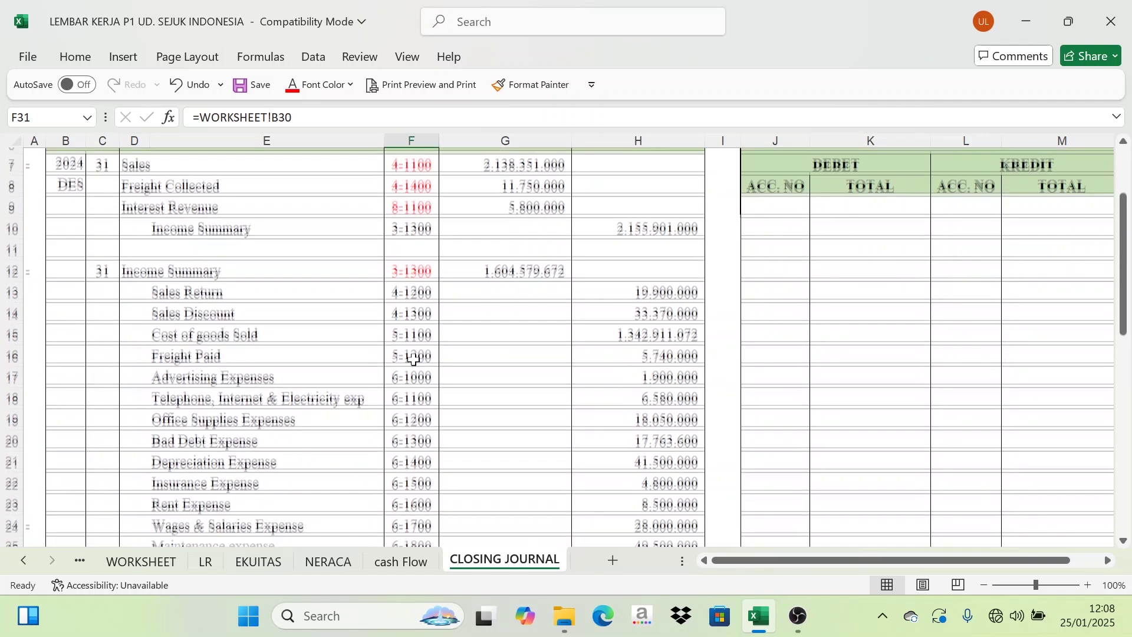
scroll(796, 318, "up", 2)
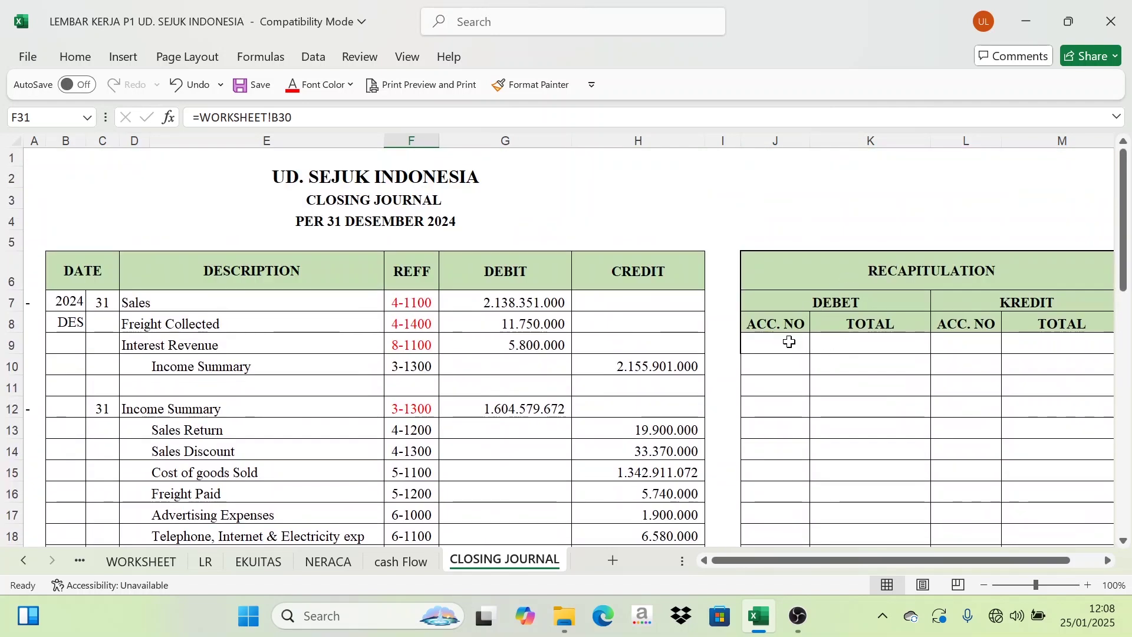
left_click_drag(411, 302, 411, 348)
scroll(409, 406, "down", 6)
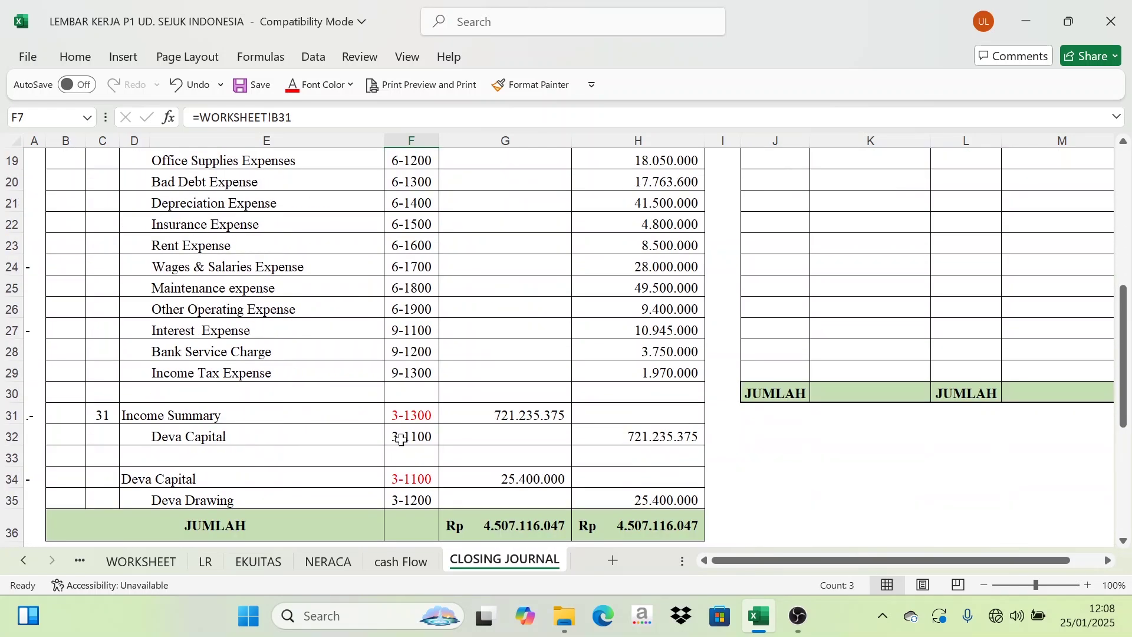
scroll(549, 456, "up", 5)
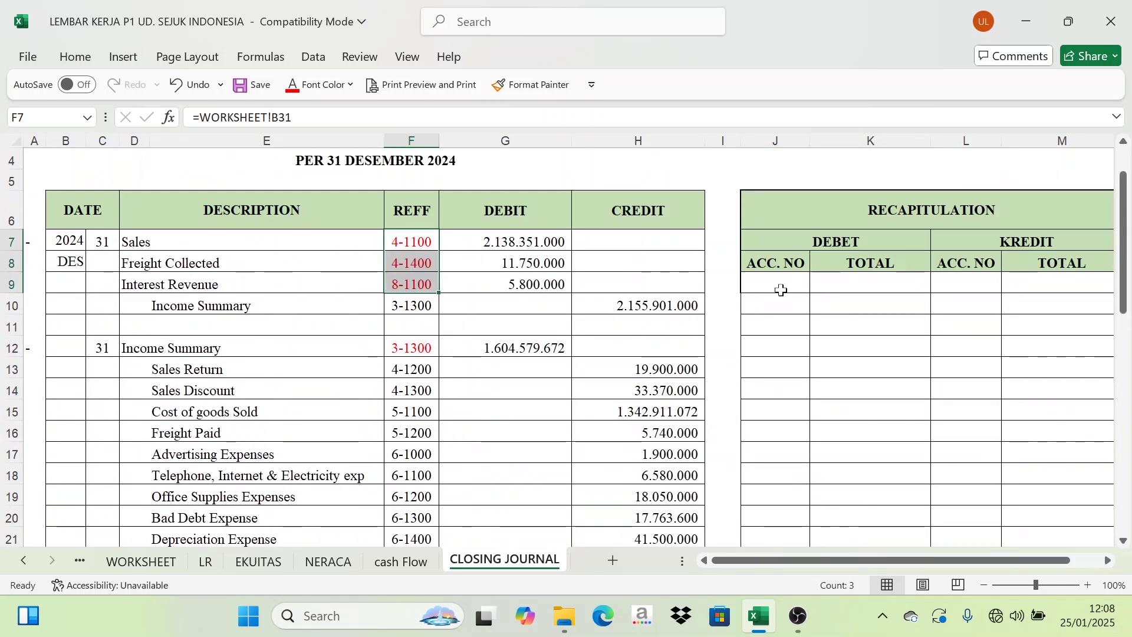
left_click_drag(778, 282, 778, 434)
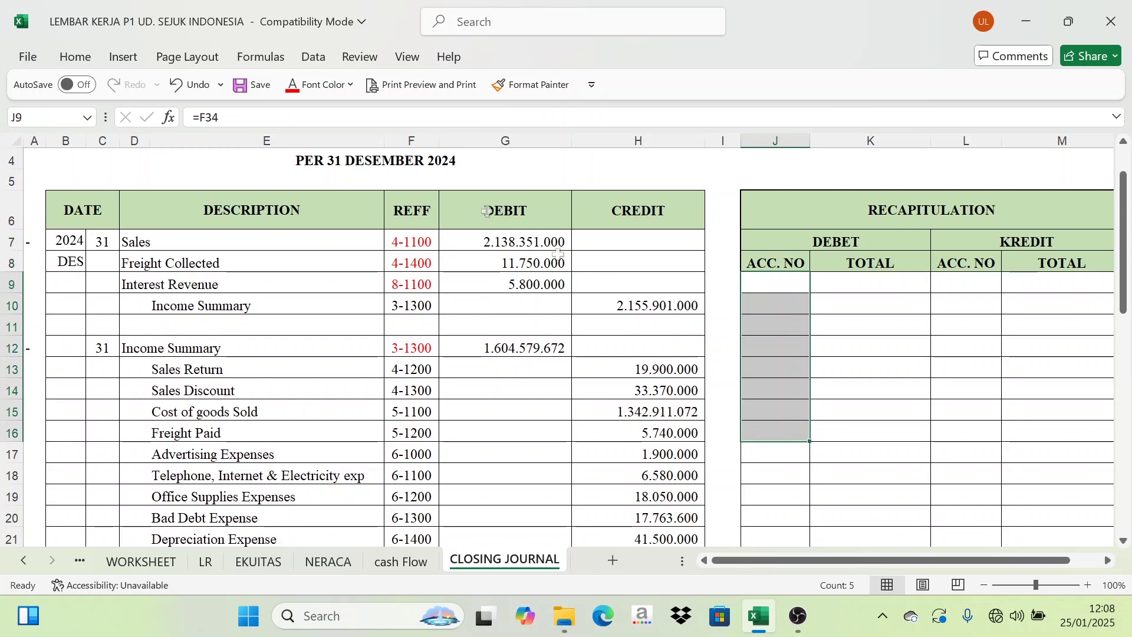
left_click(351, 85)
left_click(324, 149)
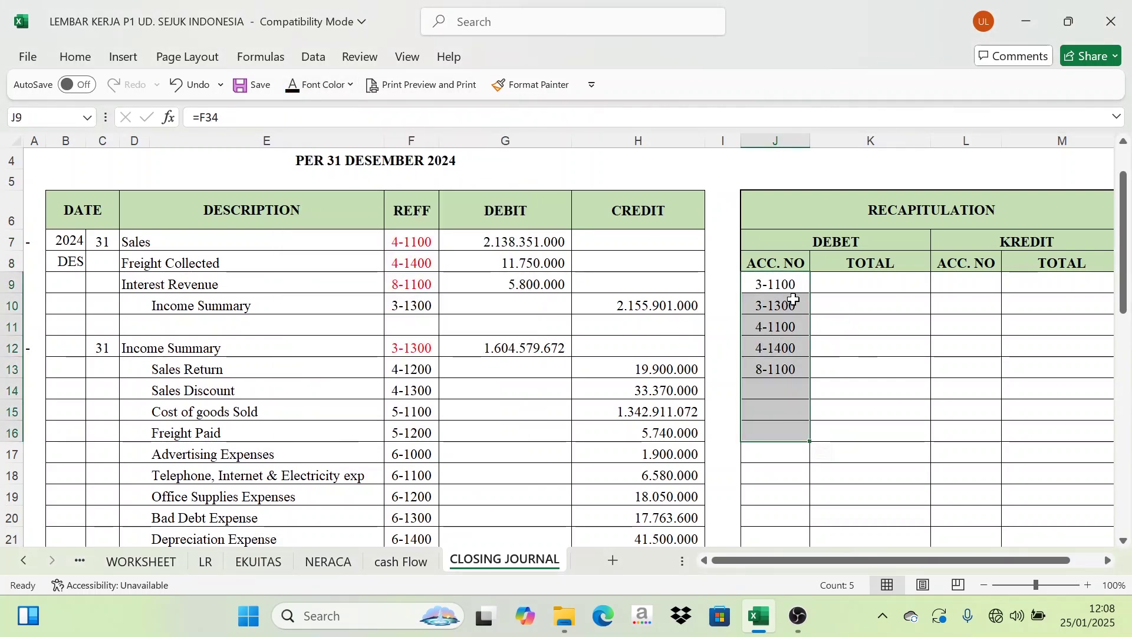
Step: Compare the recapitulation's debit account numbers in J9:J13 with the red references in the journal
left_click(444, 365)
scroll(413, 401, "down", 6)
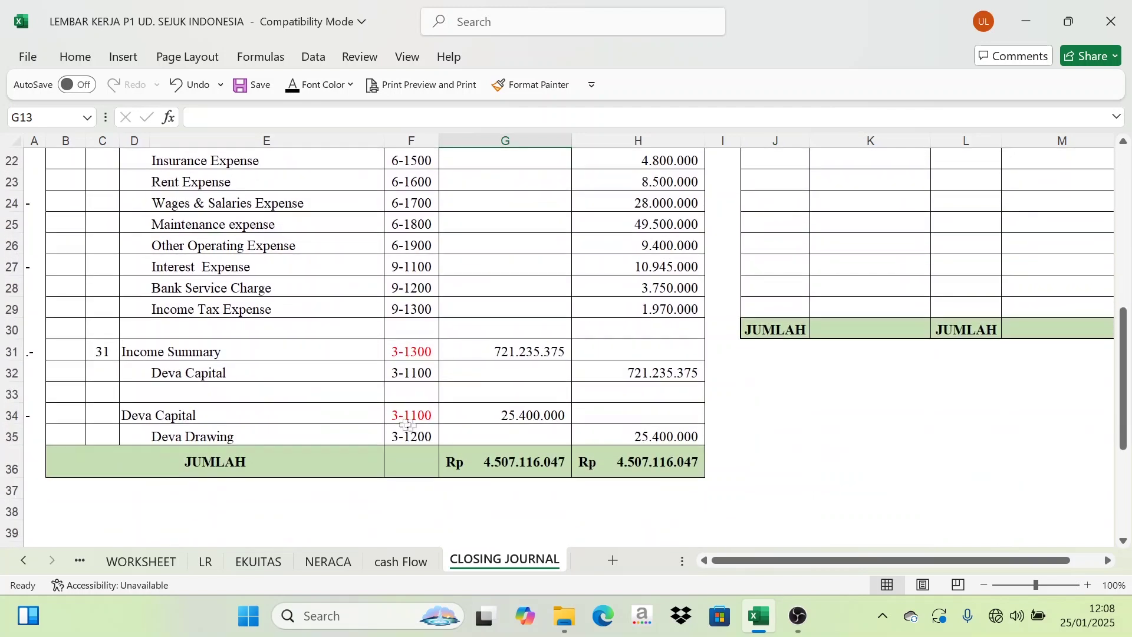
left_click(413, 422)
scroll(820, 268, "up", 5)
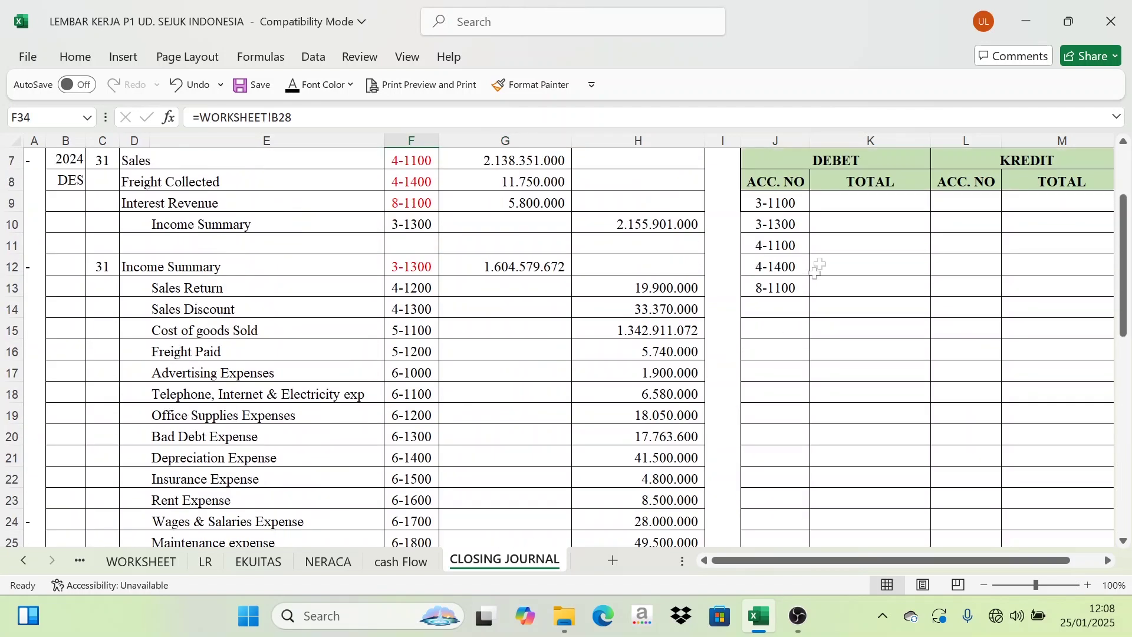
left_click(412, 269)
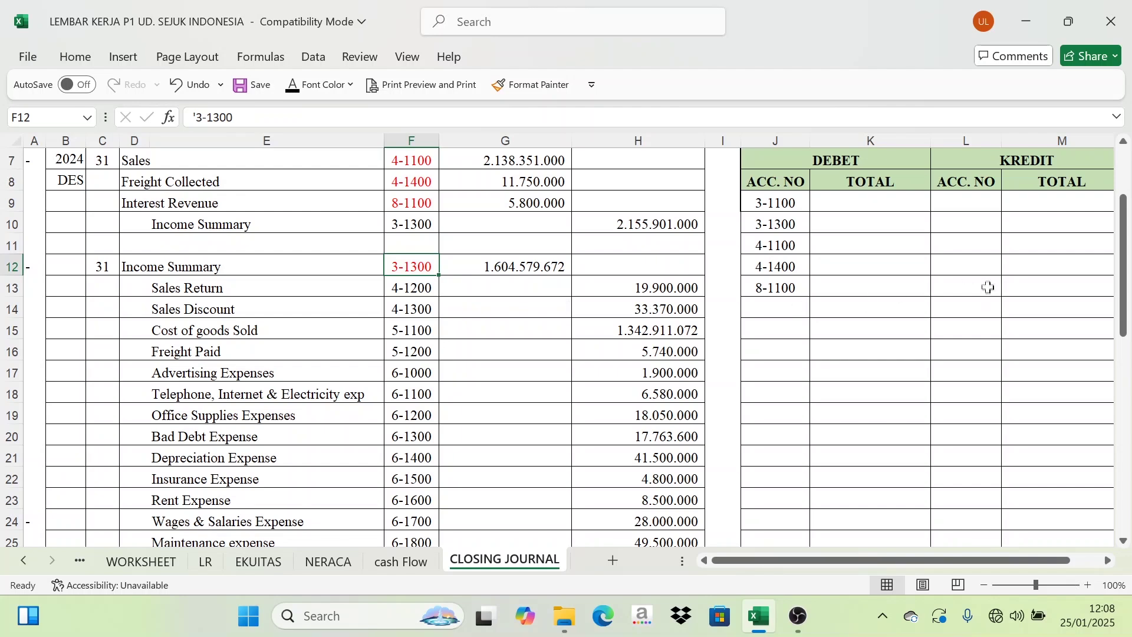
scroll(989, 289, "up", 1)
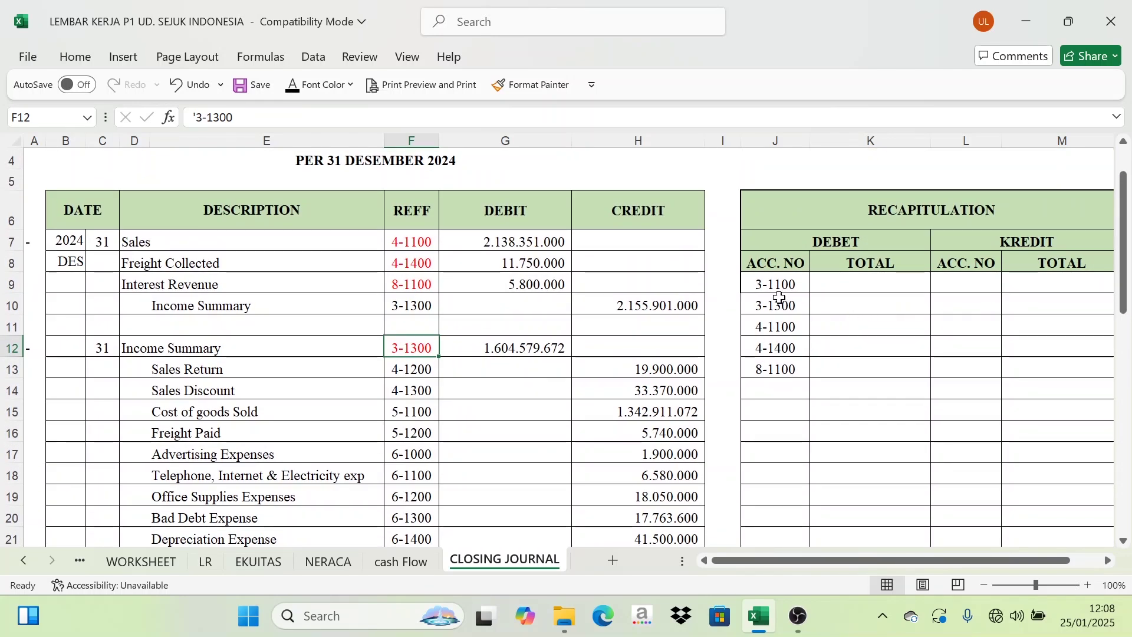
left_click(778, 288)
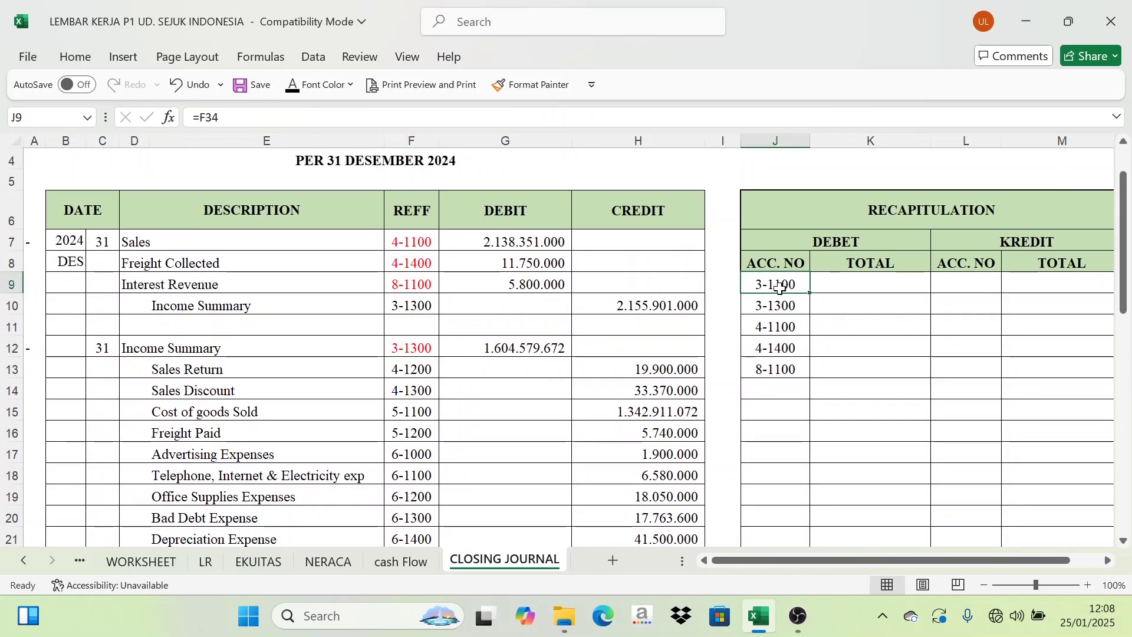
left_click_drag(778, 287, 779, 368)
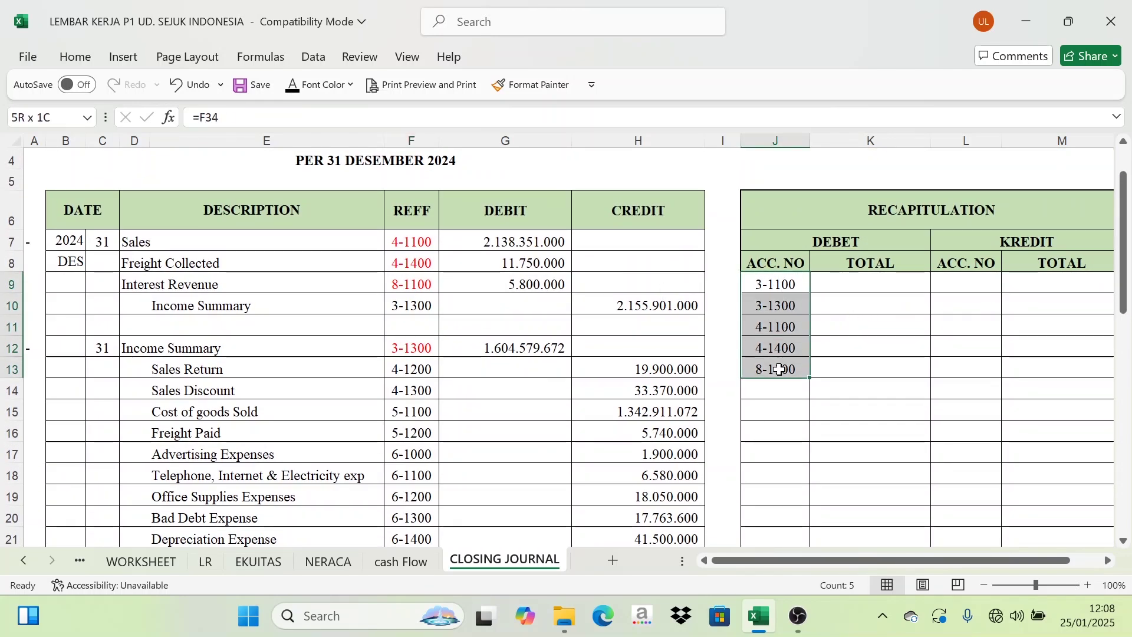
Step: Check the capital debit amount in G34 and apply the Automatic font colour to the recapitulation total in K9
left_click(861, 288)
scroll(578, 434, "down", 6)
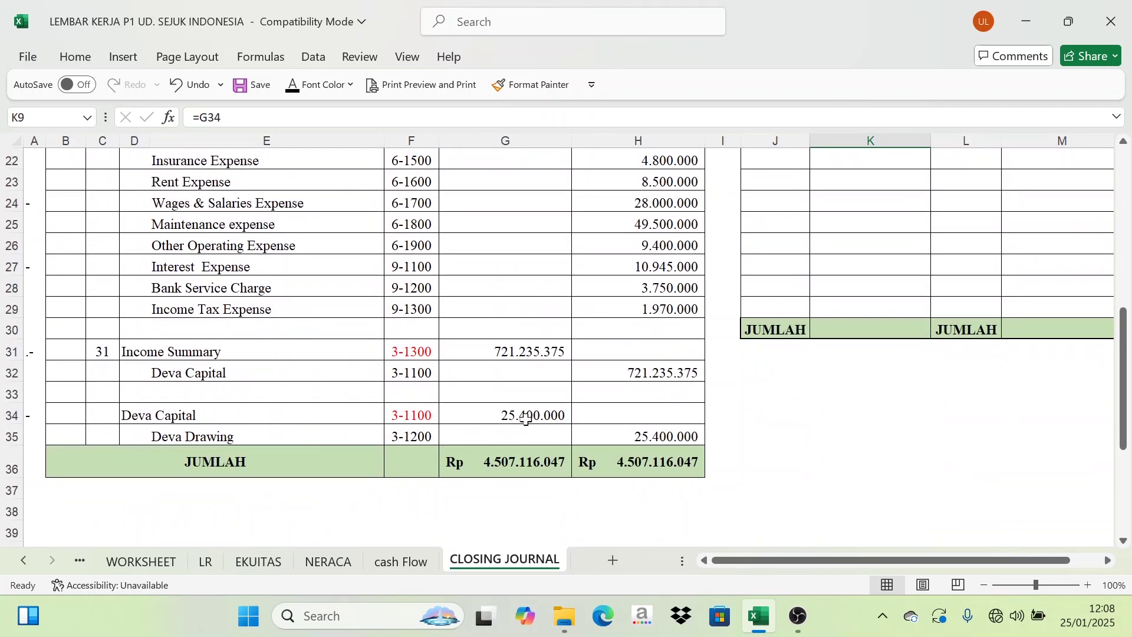
scroll(526, 420, "up", 5)
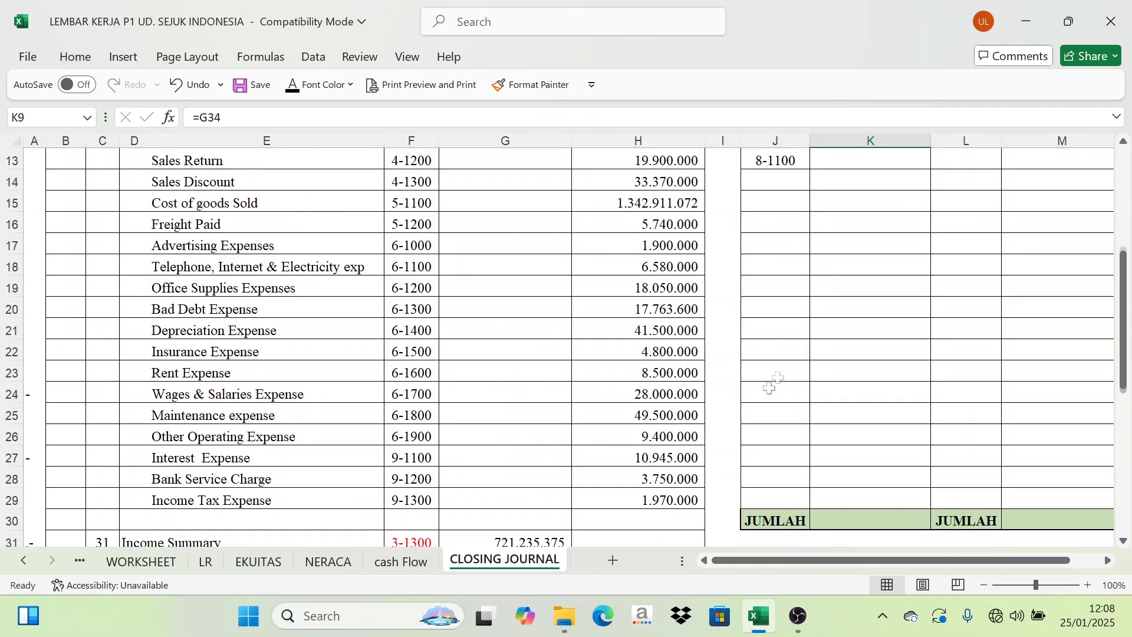
left_click(296, 87)
Step: Check the Income Summary debits in G12 and G31 and apply the Automatic font colour to their combined total in K10
left_click(839, 221)
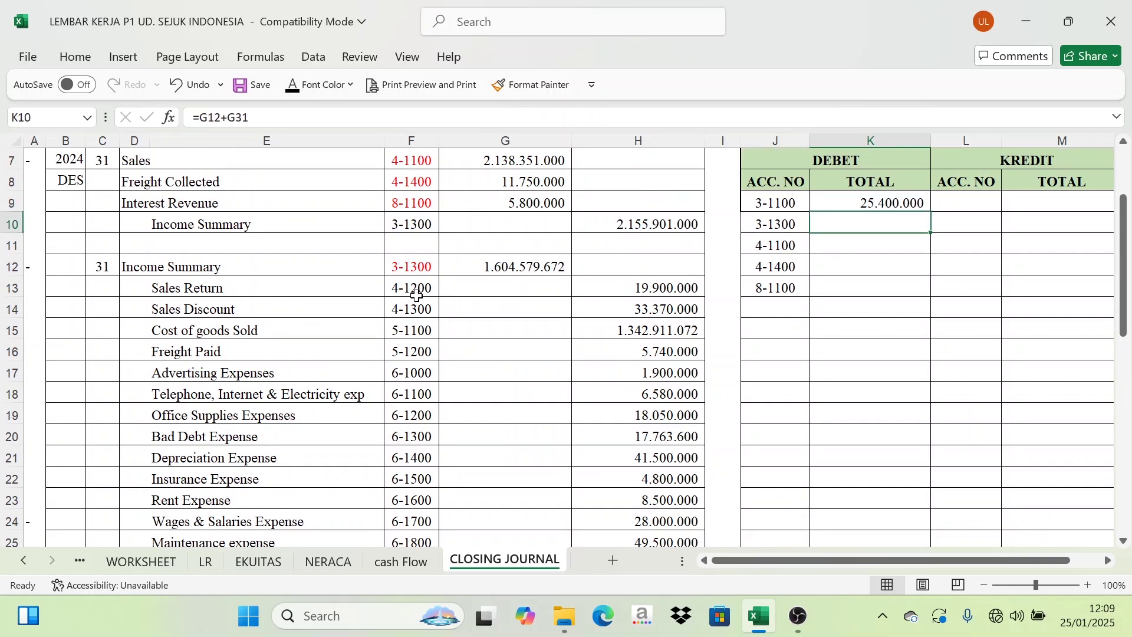
left_click(512, 288)
left_click(524, 272)
scroll(527, 275, "down", 1)
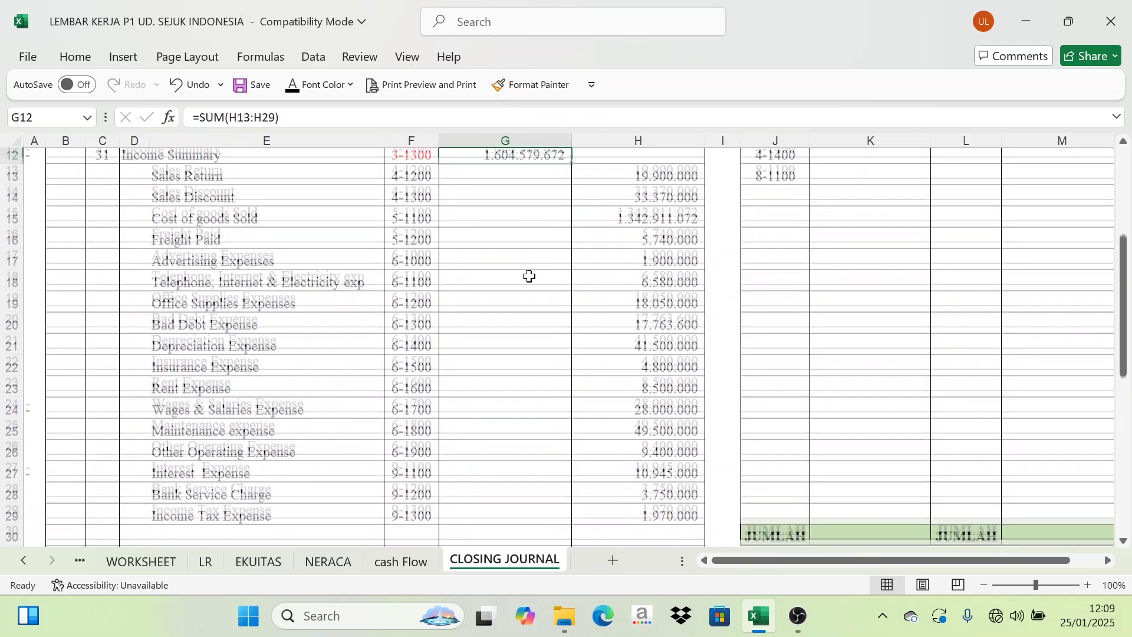
scroll(453, 284, "down", 3)
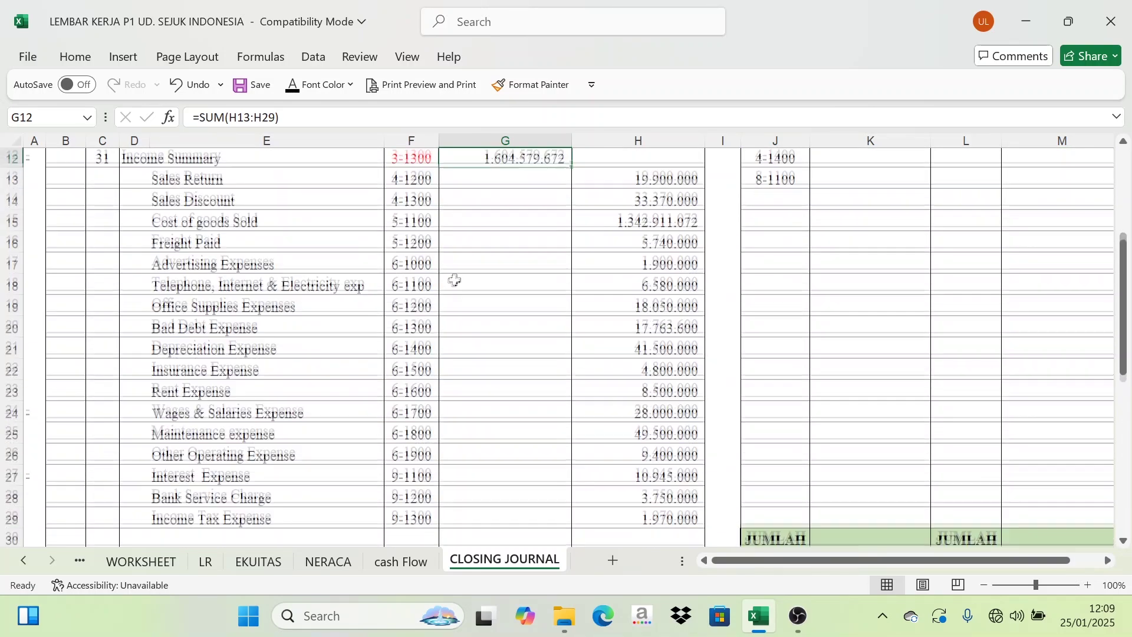
left_click(541, 420)
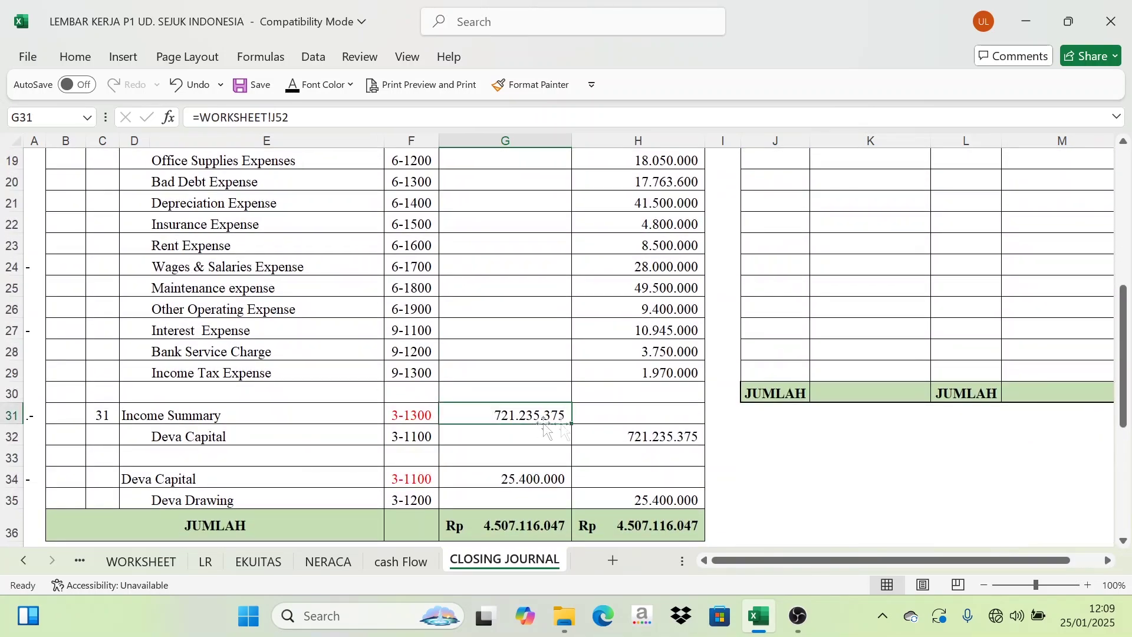
scroll(677, 392, "up", 5)
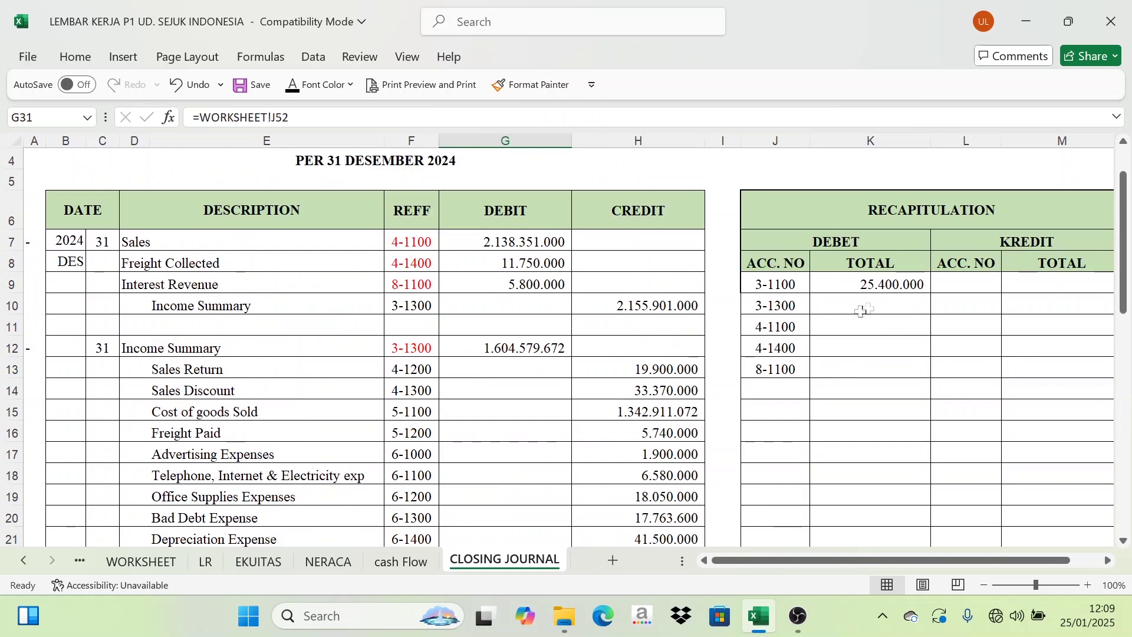
left_click(889, 304)
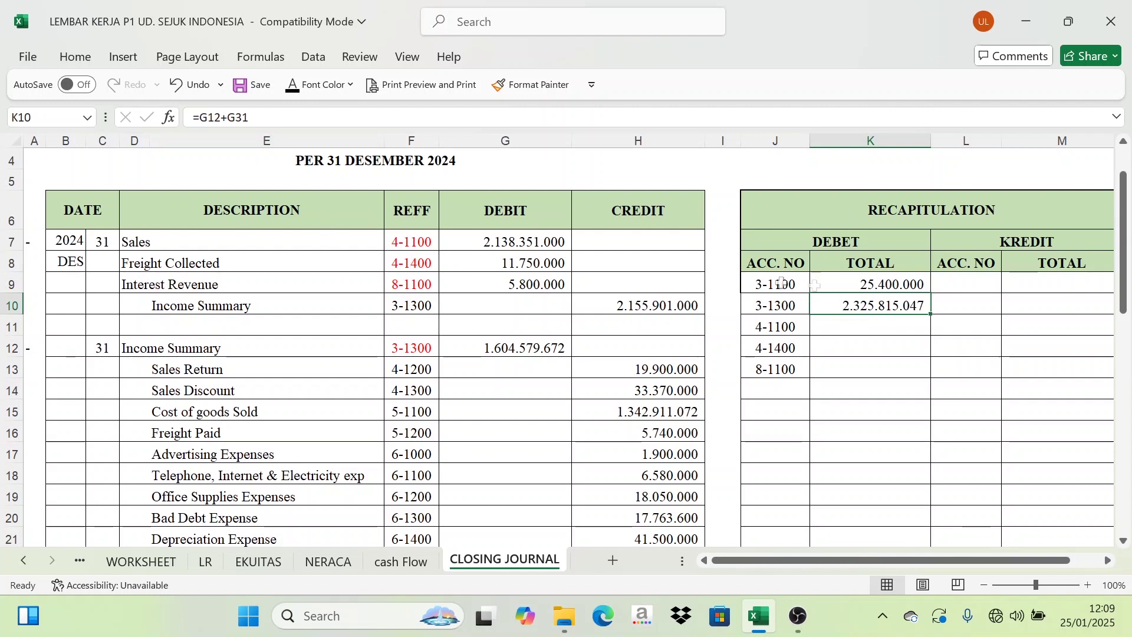
Step: Apply the Automatic font colour to the revenue totals in K11:K13 and the recapitulation's debit JUMLAH in K30
left_click_drag(877, 327, 876, 369)
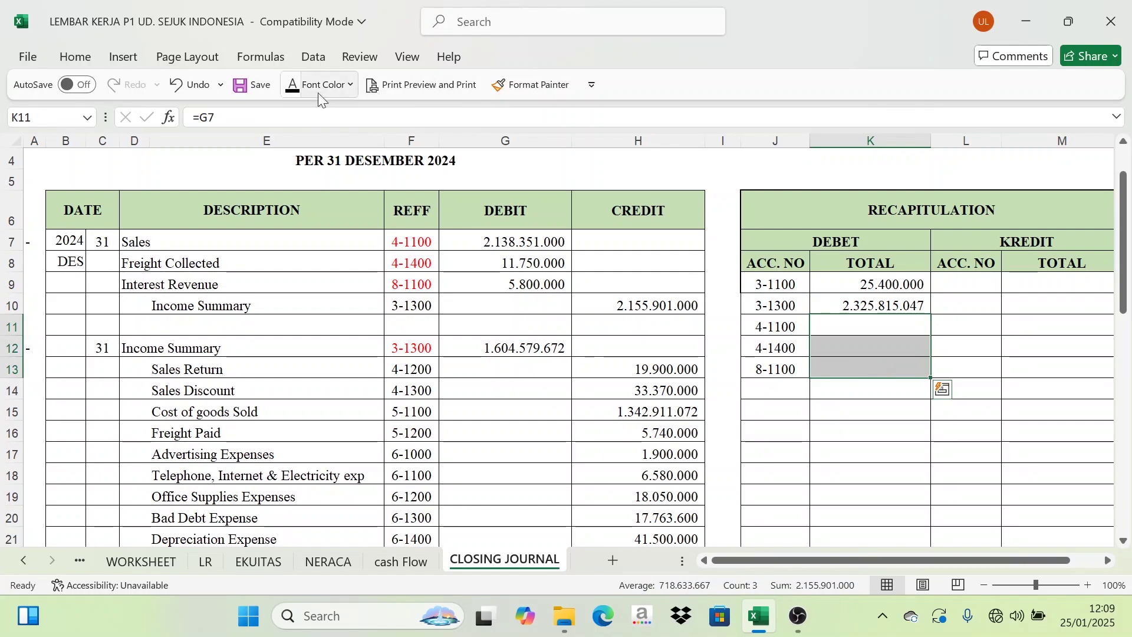
left_click(303, 97)
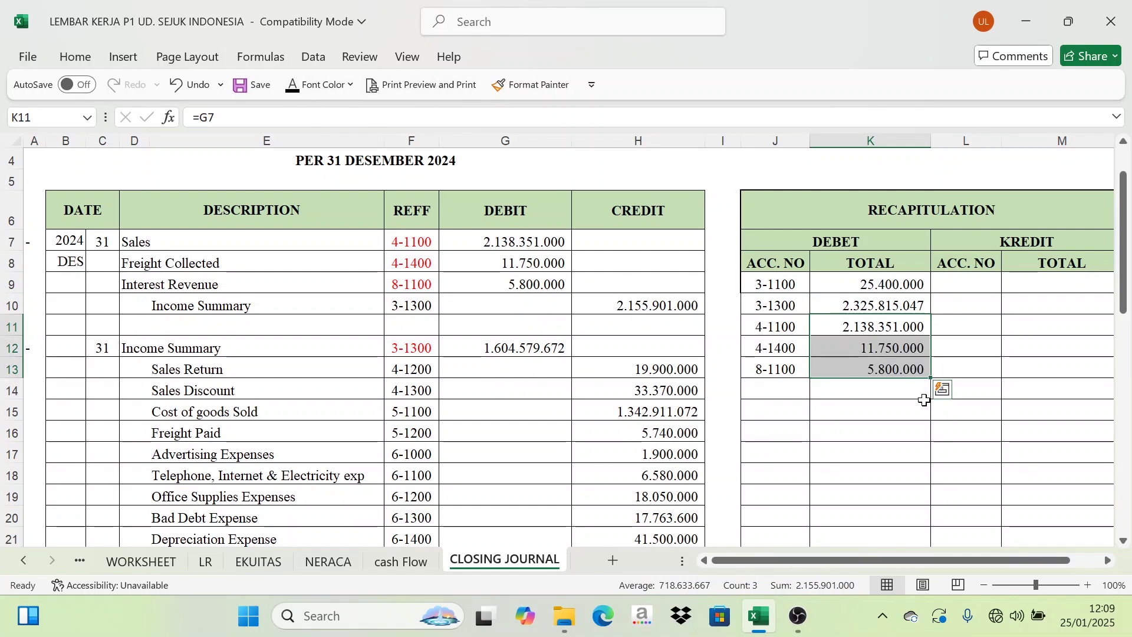
scroll(923, 401, "down", 3)
scroll(930, 397, "up", 4)
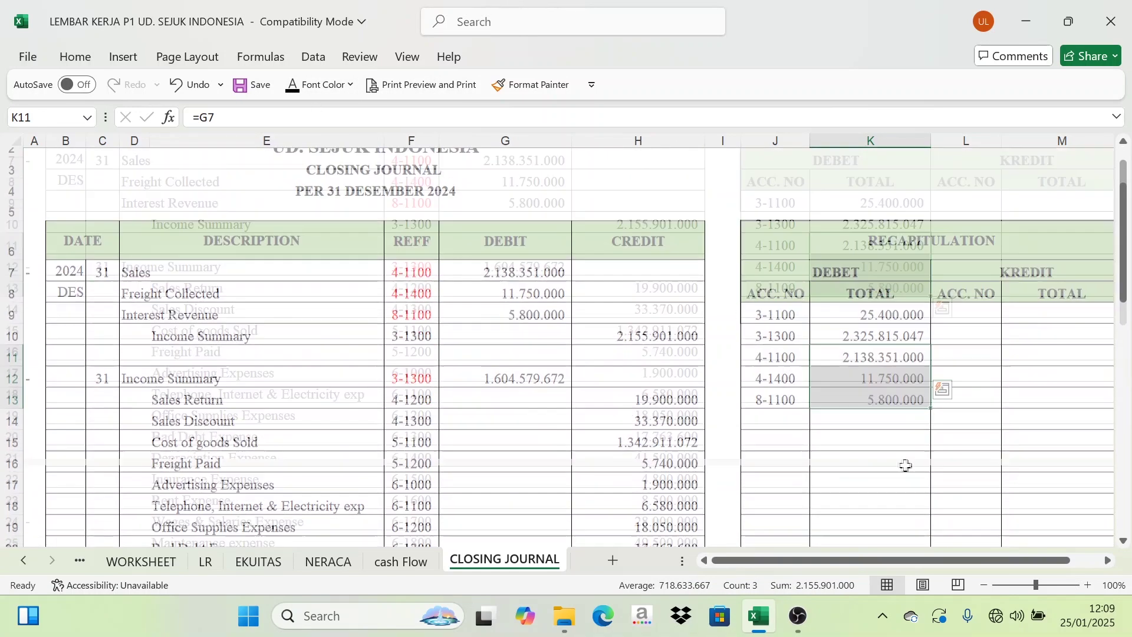
scroll(887, 492, "down", 6)
left_click(877, 398)
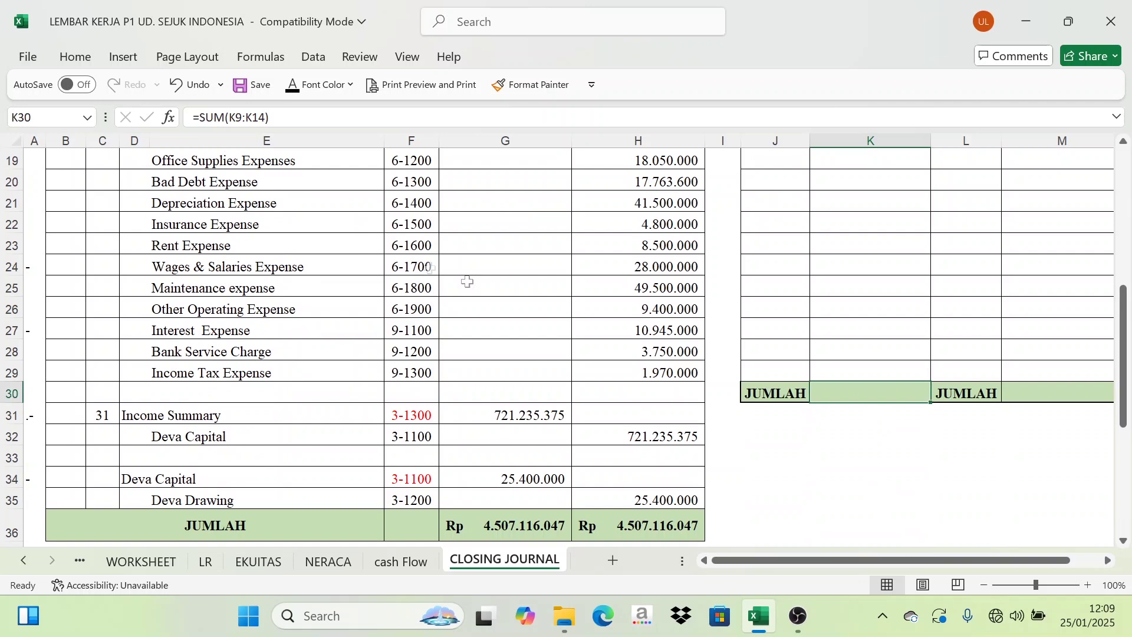
left_click(293, 84)
scroll(917, 354, "up", 2)
scroll(918, 355, "up", 4)
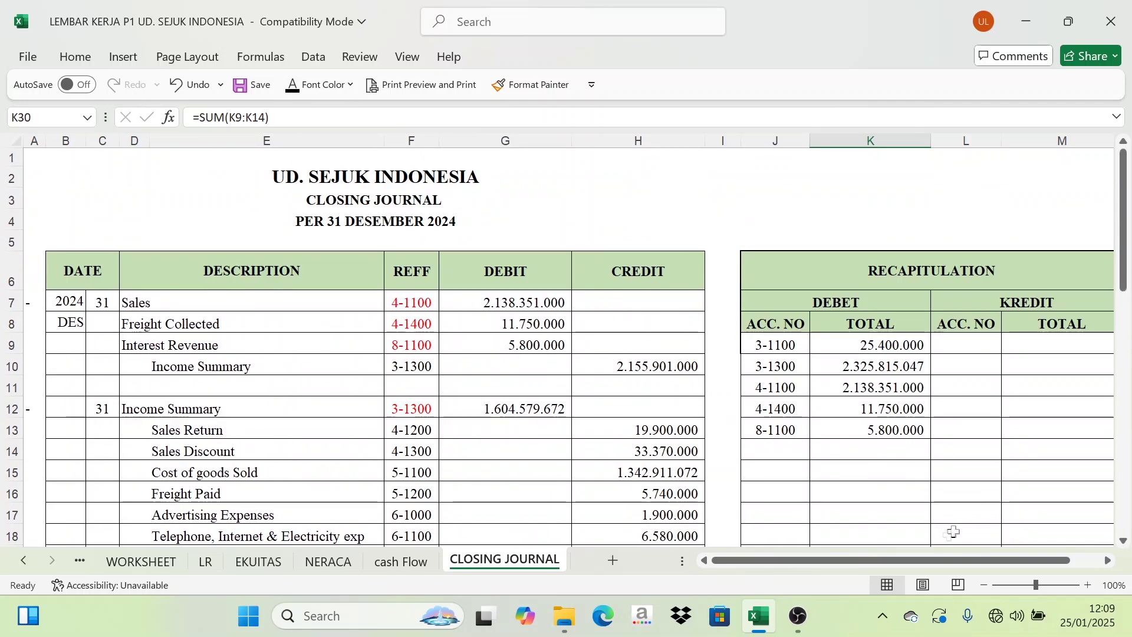
Step: Check the credit-side references in column F and apply the Automatic font colour to the recapitulation's credit account numbers from L9 down
left_click_drag(942, 560, 1034, 572)
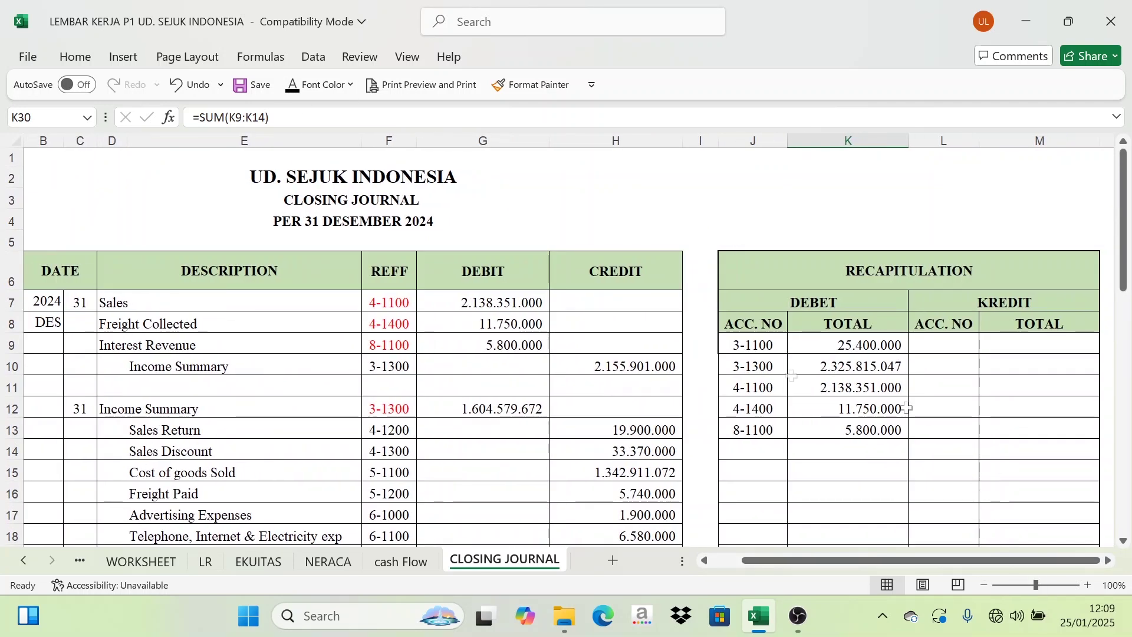
left_click(387, 370)
scroll(435, 377, "down", 3)
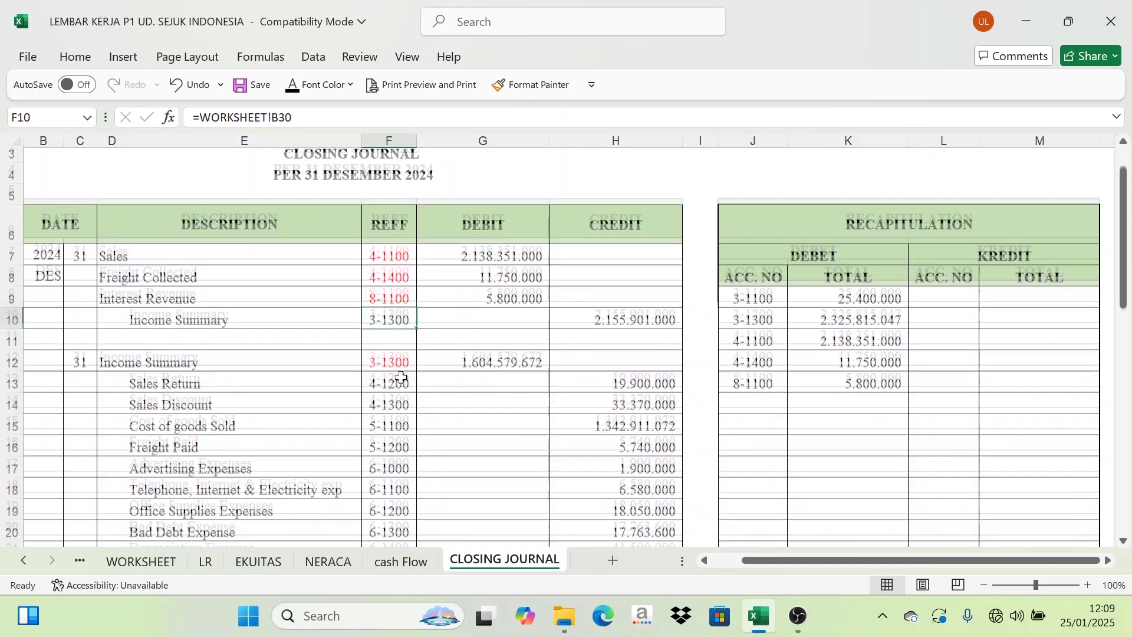
left_click_drag(390, 219, 331, 515)
scroll(372, 445, "down", 3)
left_click(383, 354)
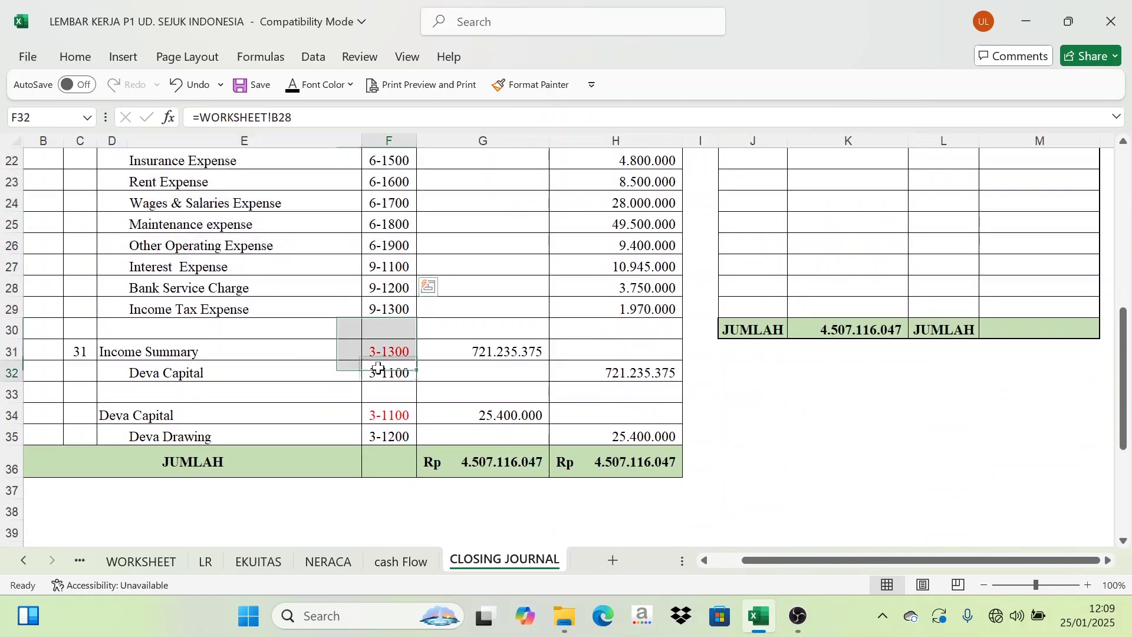
left_click(387, 434)
scroll(673, 443, "up", 6)
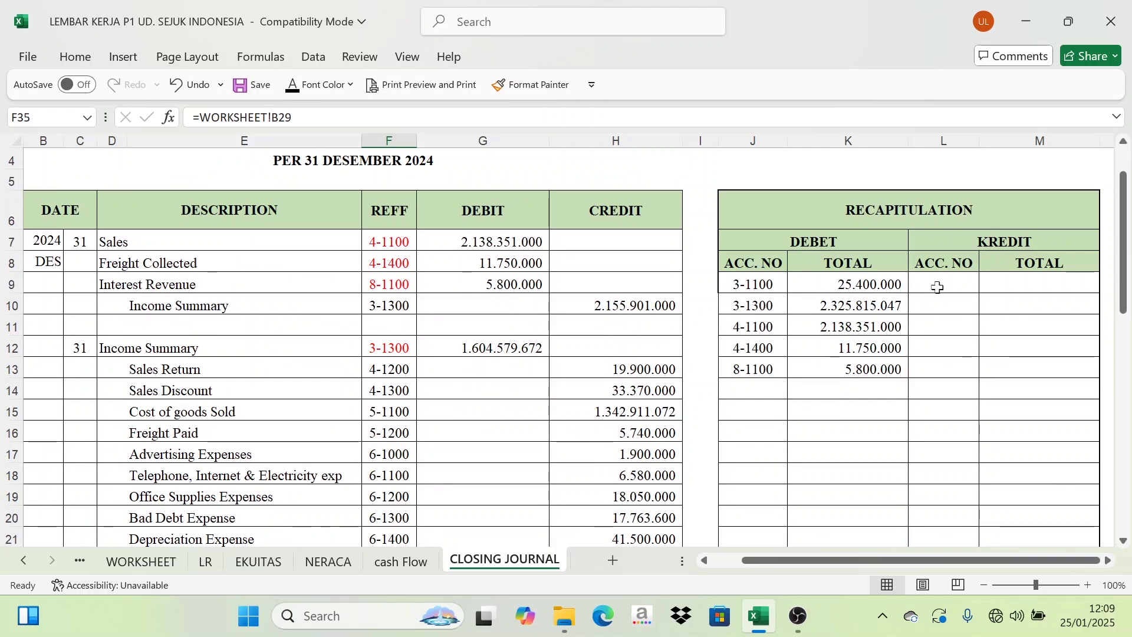
left_click_drag(944, 281, 946, 519)
scroll(649, 354, "up", 4)
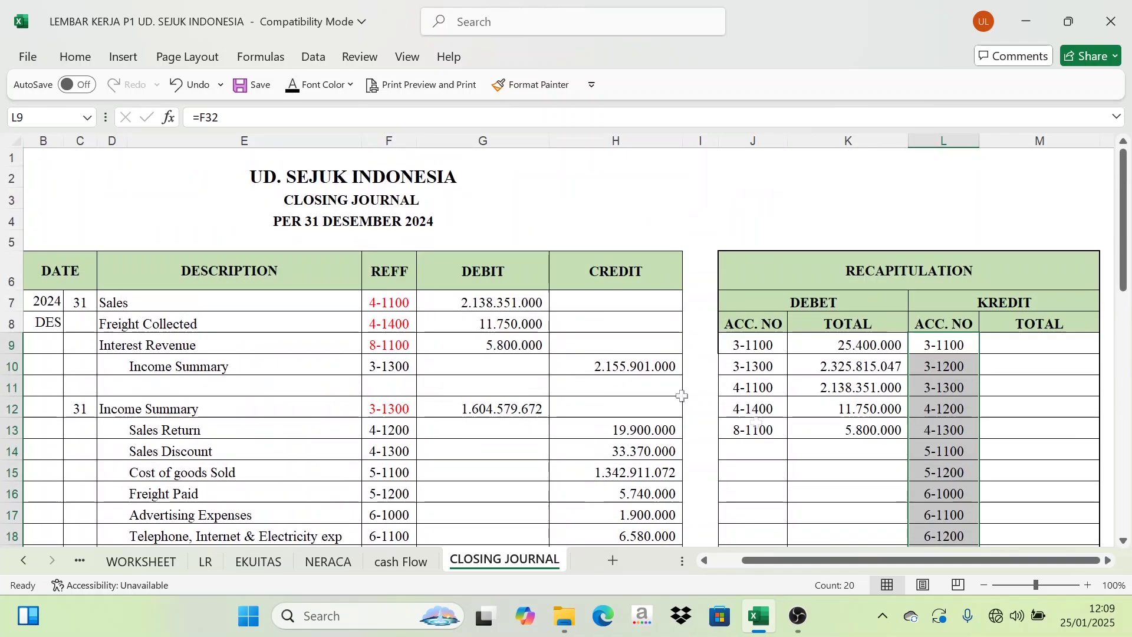
Step: Apply the Automatic font colour to the recapitulation's credit totals from M9 down to the row above JUMLAH
left_click(1033, 369)
scroll(1028, 383, "down", 1)
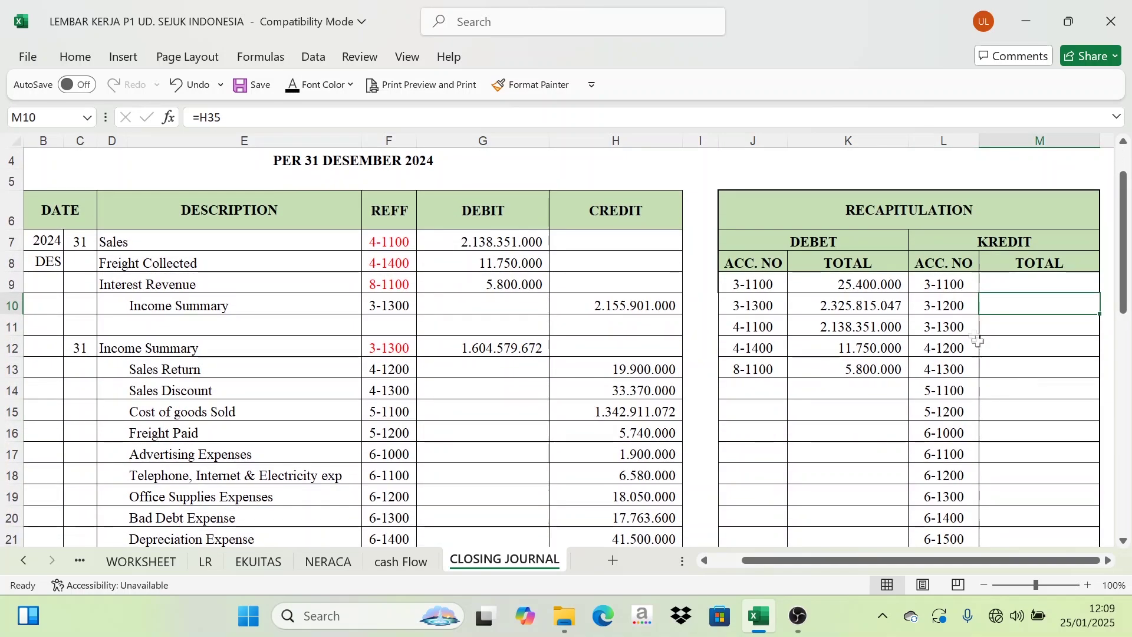
scroll(949, 303, "down", 1)
scroll(957, 304, "down", 3)
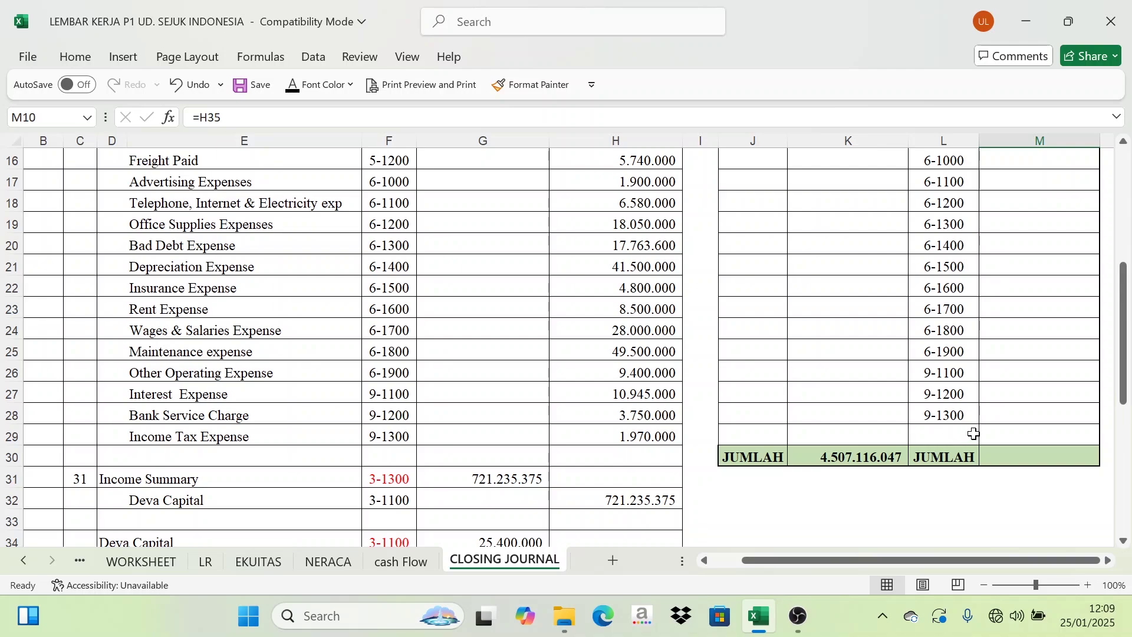
scroll(974, 434, "up", 5)
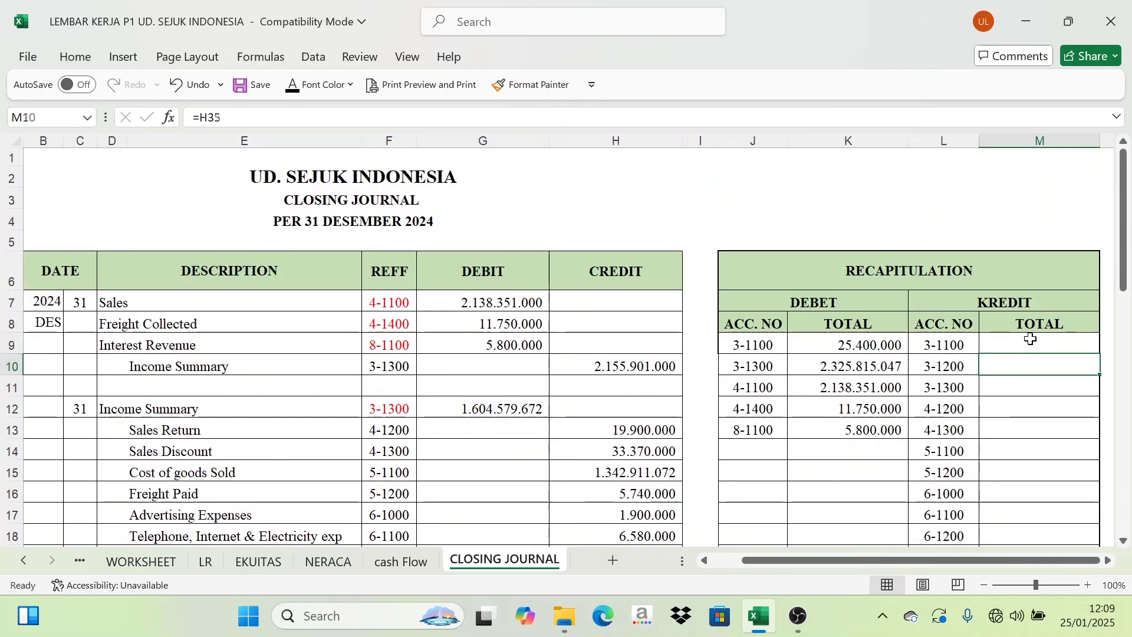
left_click_drag(1028, 337, 1034, 514)
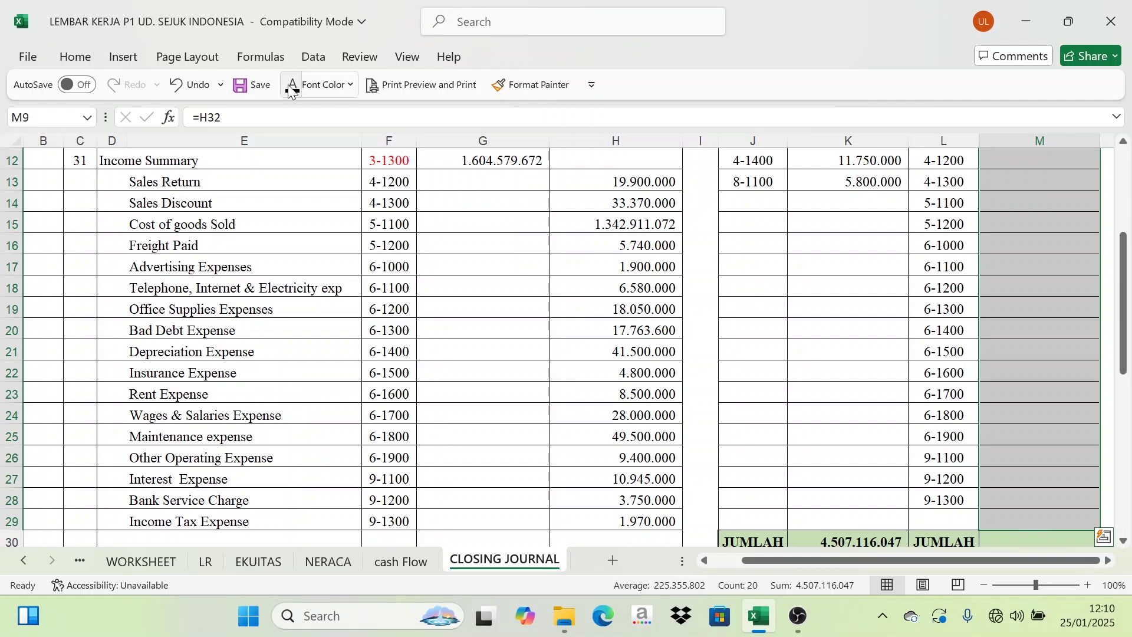
scroll(494, 273, "up", 4)
left_click(859, 272)
Step: Apply the Automatic font colour to the recapitulation's credit JUMLAH in M30
scroll(1037, 366, "down", 6)
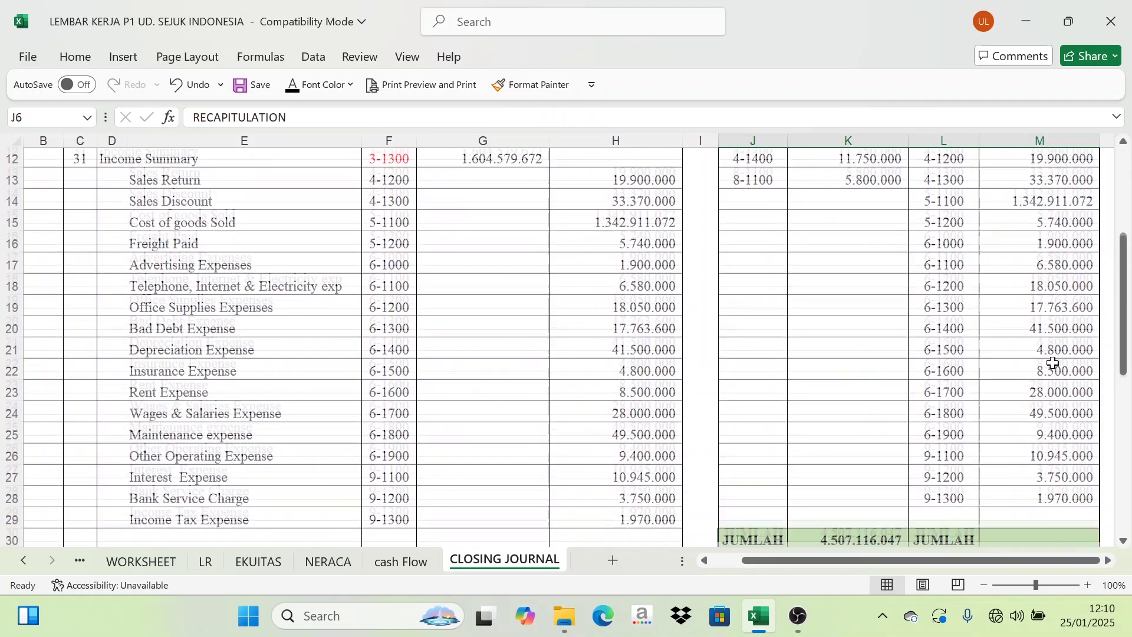
left_click(1050, 389)
scroll(1003, 380, "up", 5)
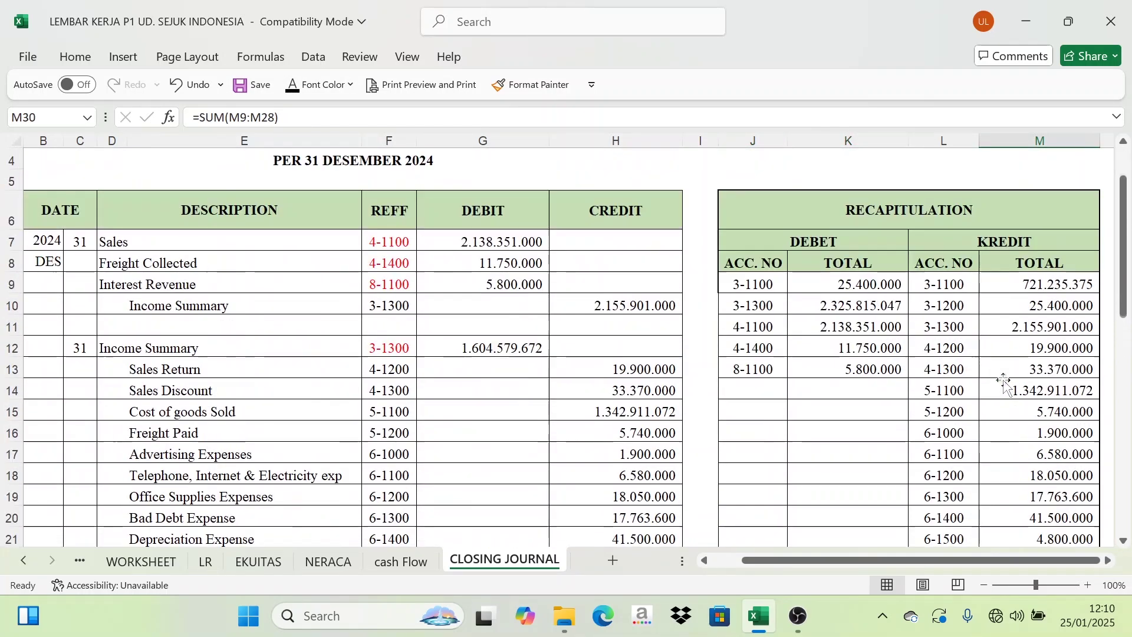
scroll(961, 372, "down", 4)
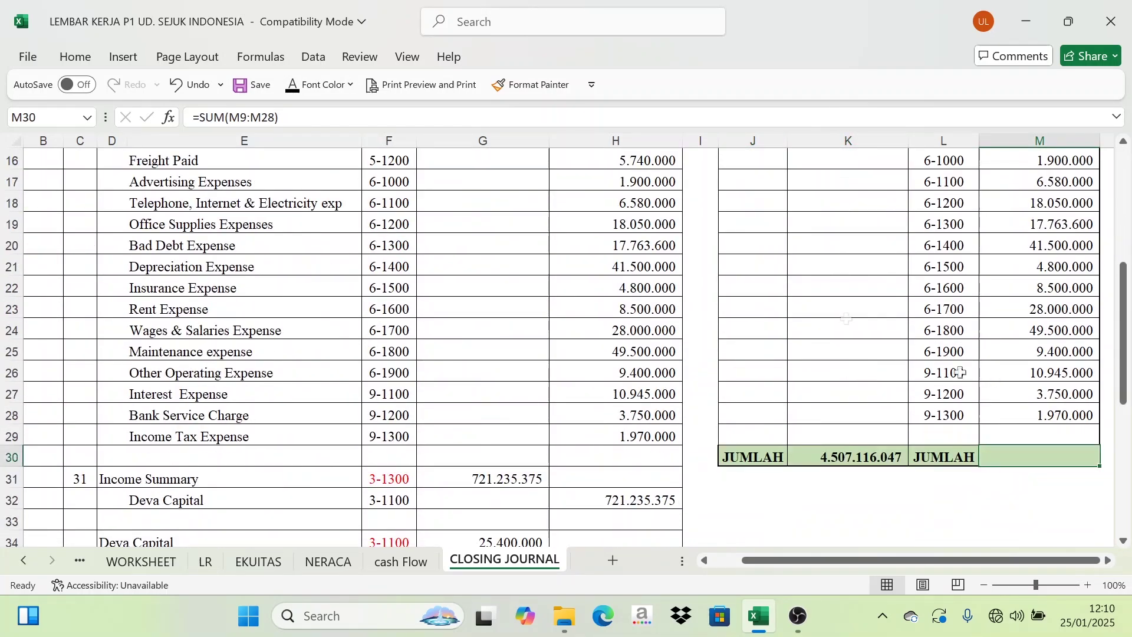
left_click(295, 89)
Step: Compare the recapitulation's debit and credit JUMLAH in K30 and M30 with the closing journal's totals in G36:H36
left_click(863, 460)
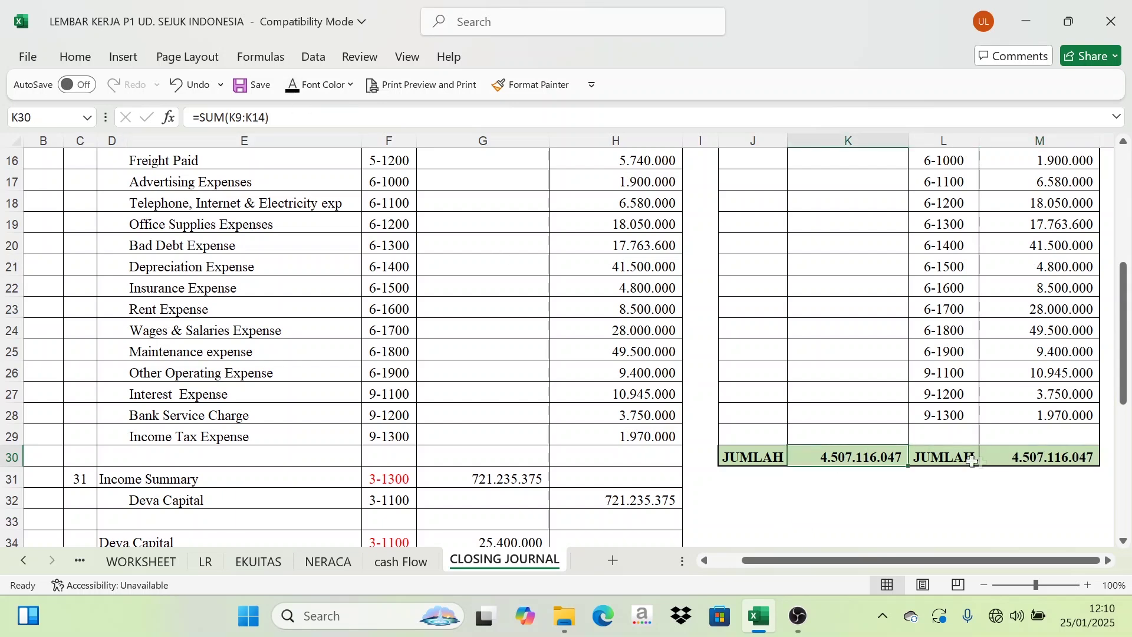
left_click(1058, 459)
left_click(884, 459)
left_click(1051, 454)
scroll(548, 480, "down", 3)
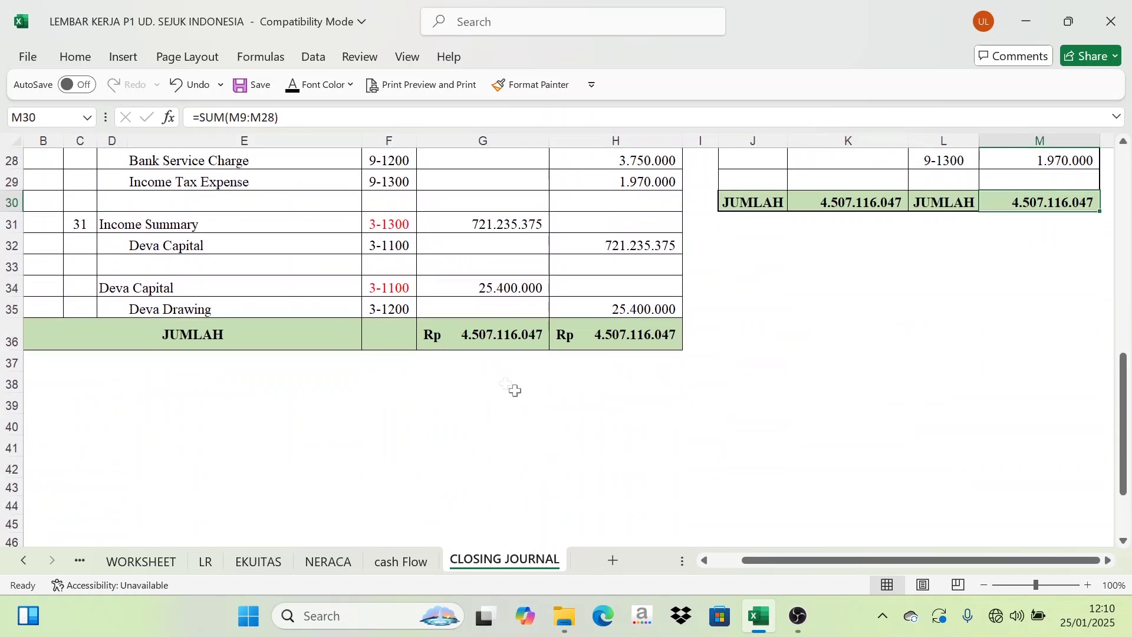
left_click_drag(487, 353, 610, 340)
left_click(663, 445)
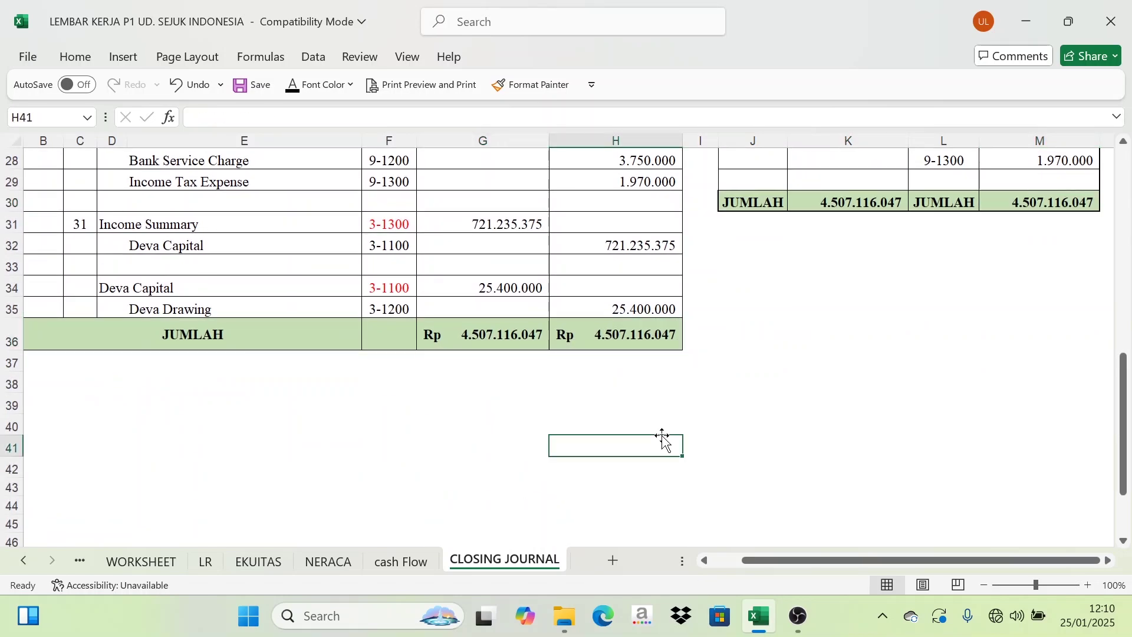
scroll(664, 439, "up", 9)
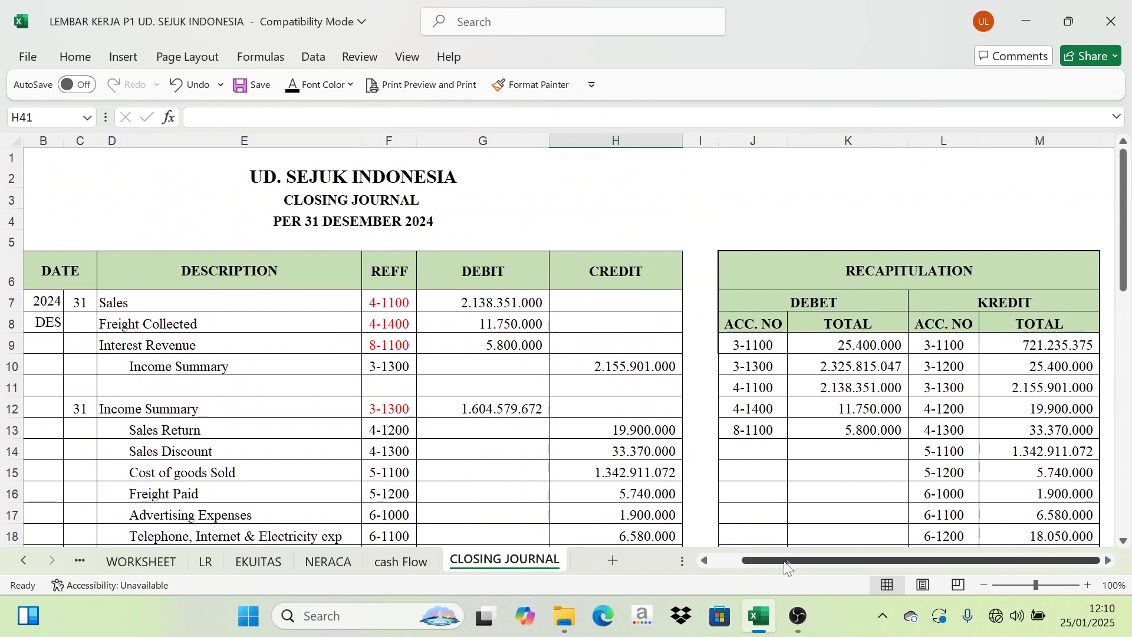
left_click_drag(787, 562, 759, 561)
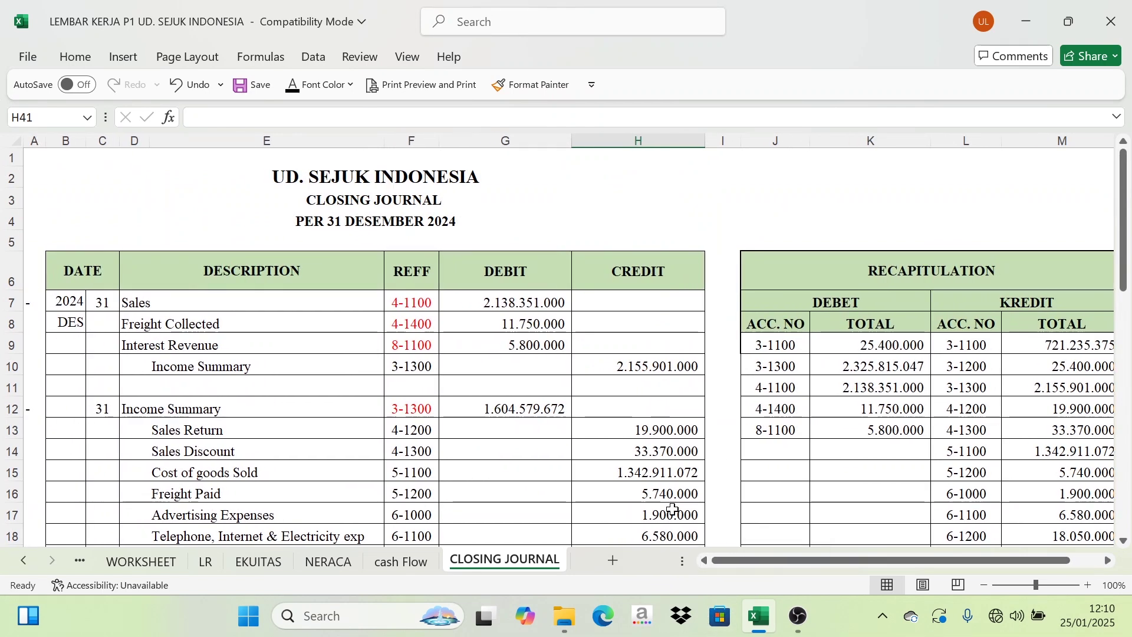